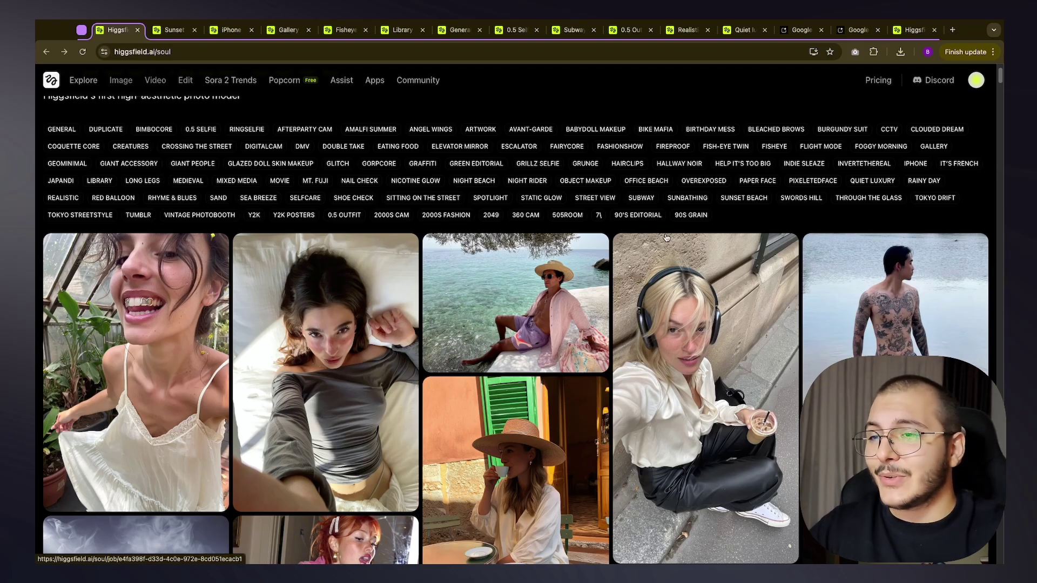
Scroll through the Higgsfield Soul gallery of example photos, then scroll partway back up
scroll(763, 316, down, 2)
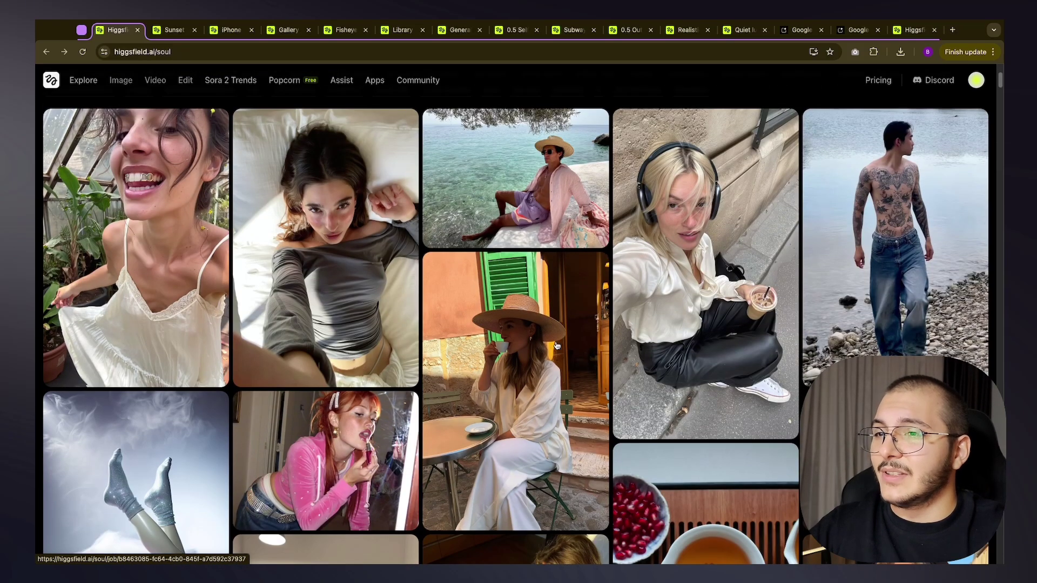
scroll(561, 192, down, 2)
scroll(844, 312, down, 8)
scroll(728, 300, up, 2)
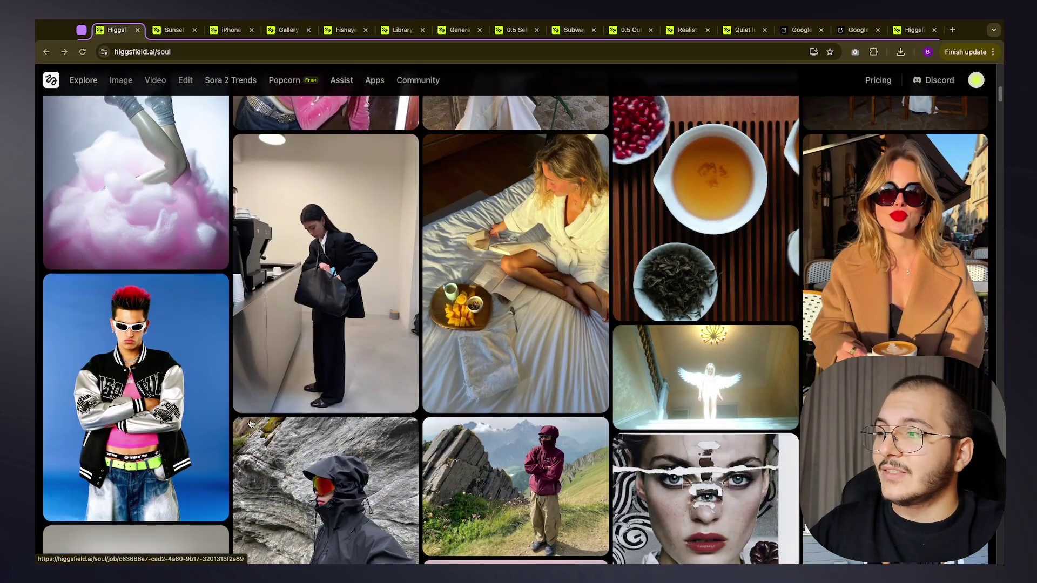
scroll(316, 390, down, 12)
scroll(471, 313, down, 4)
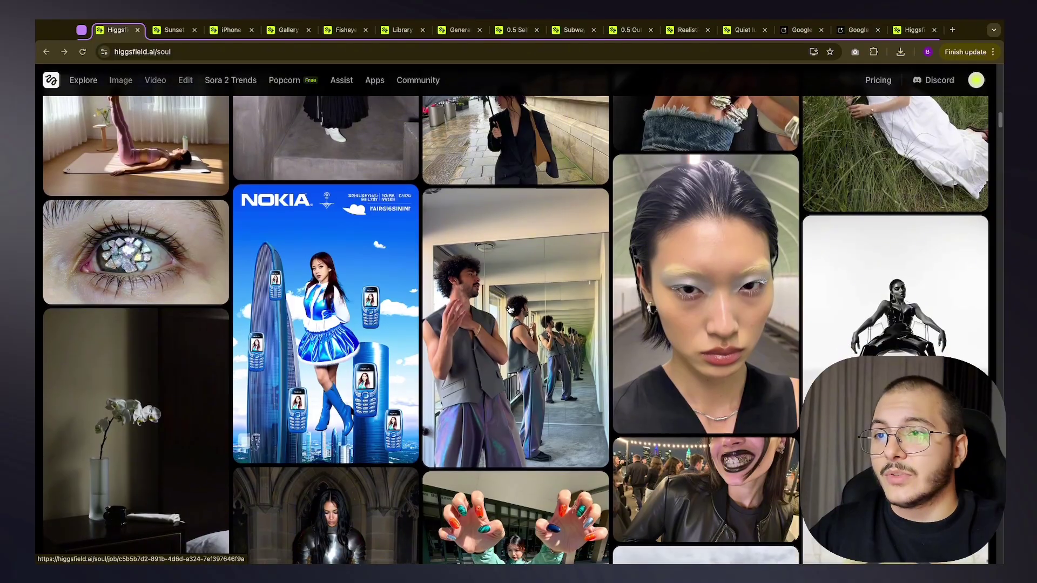
scroll(641, 293, down, 2)
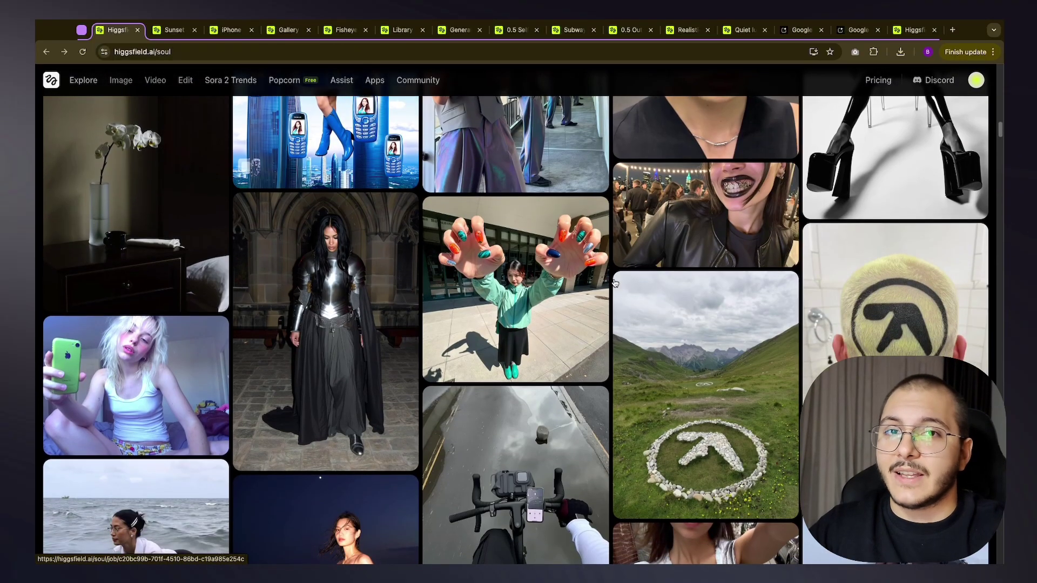
scroll(615, 281, down, 2)
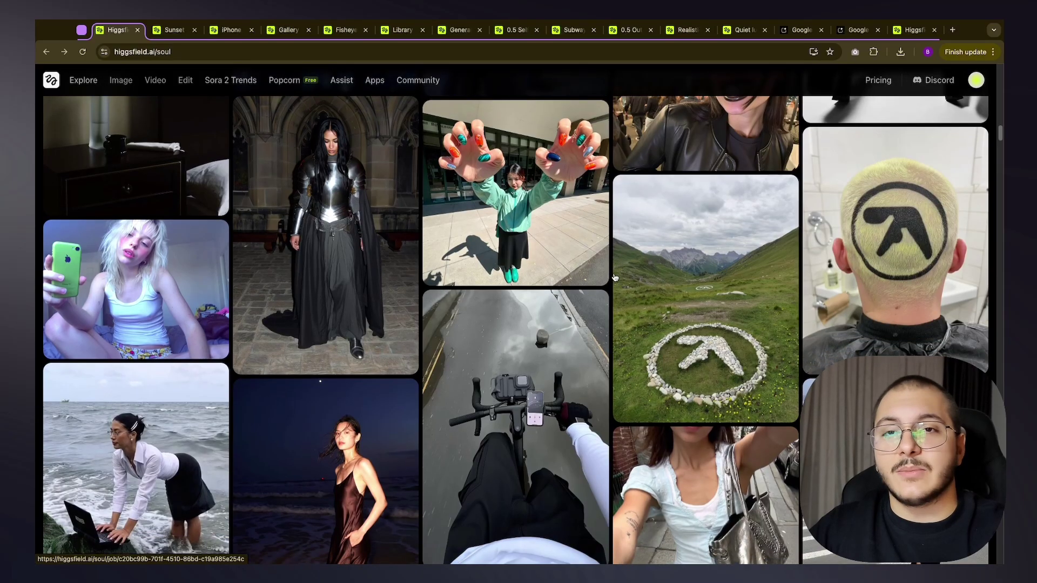
scroll(620, 272, down, 3)
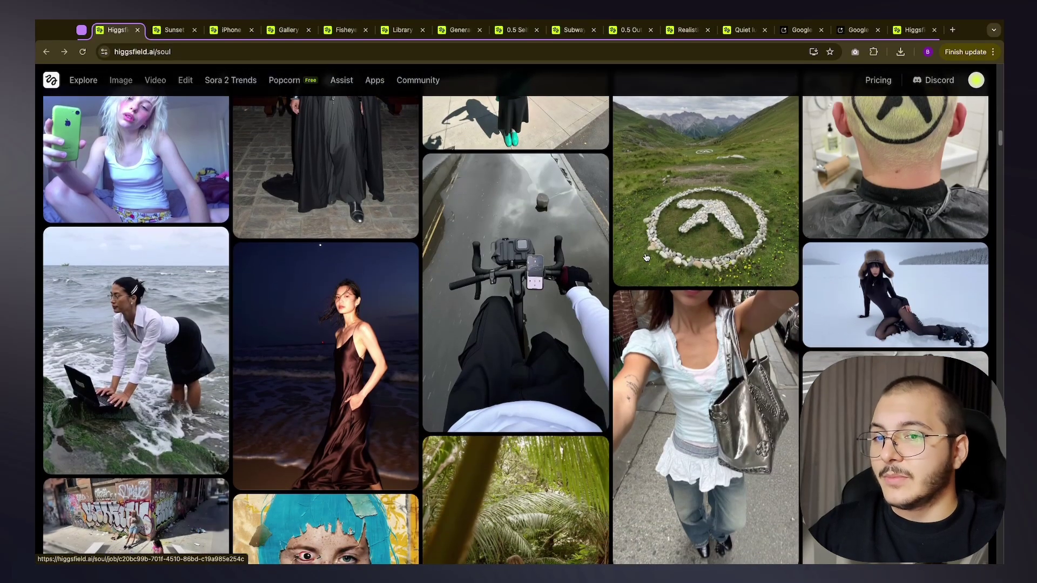
scroll(646, 258, down, 10)
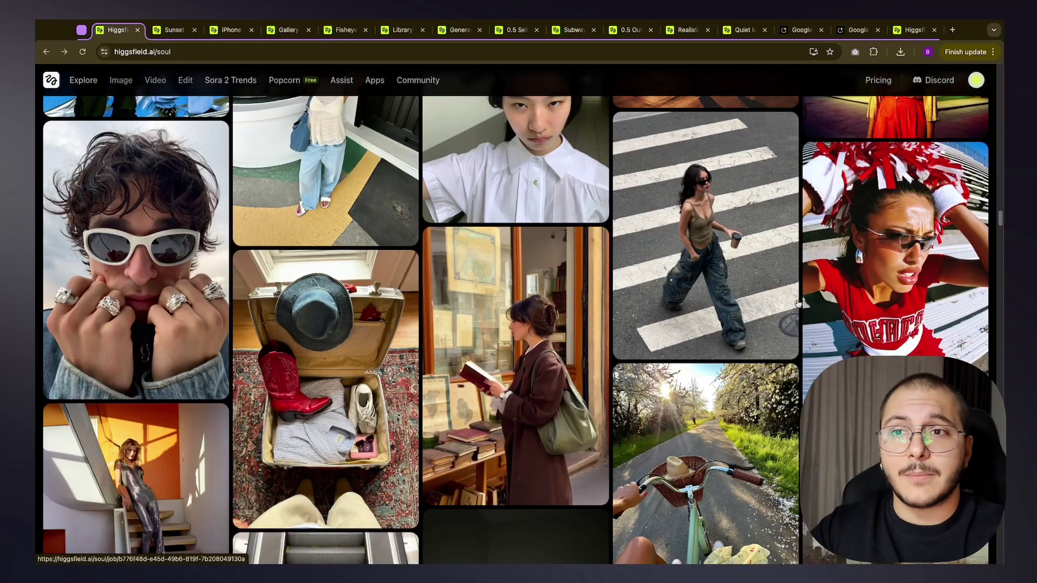
scroll(548, 296, up, 1)
scroll(549, 296, down, 2)
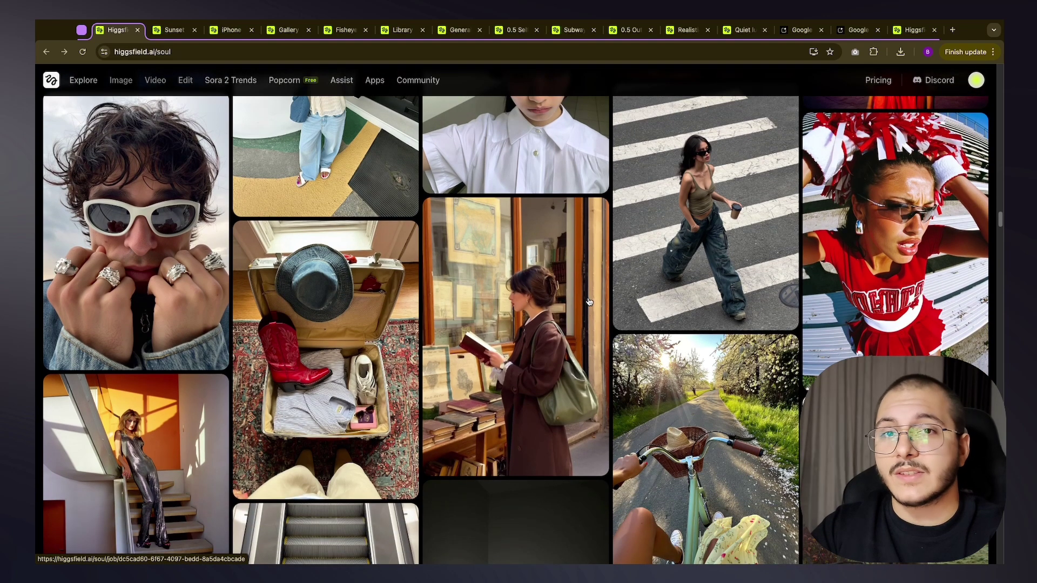
scroll(589, 300, down, 1)
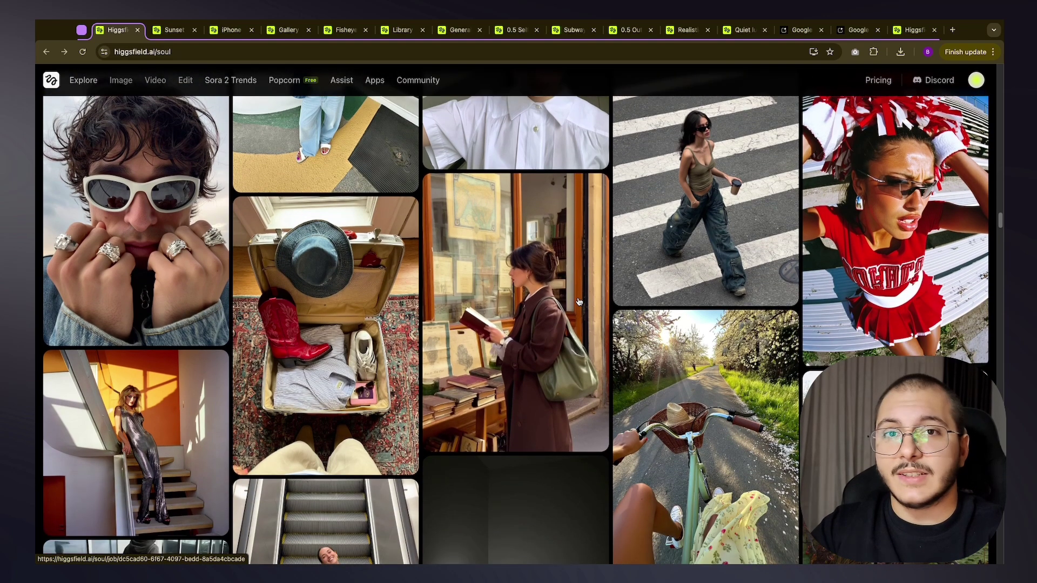
scroll(582, 302, down, 5)
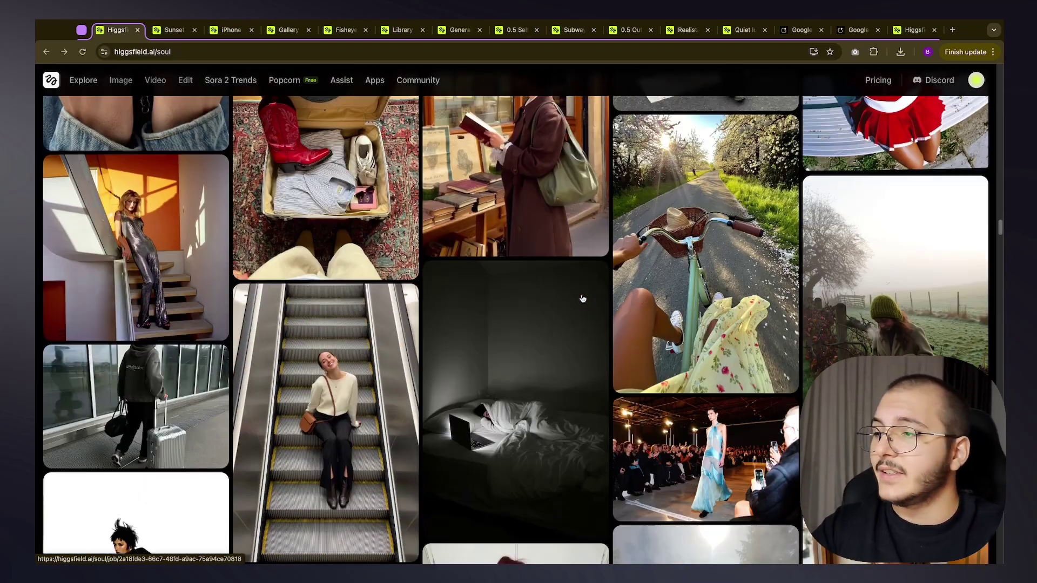
scroll(583, 298, down, 2)
scroll(582, 299, down, 4)
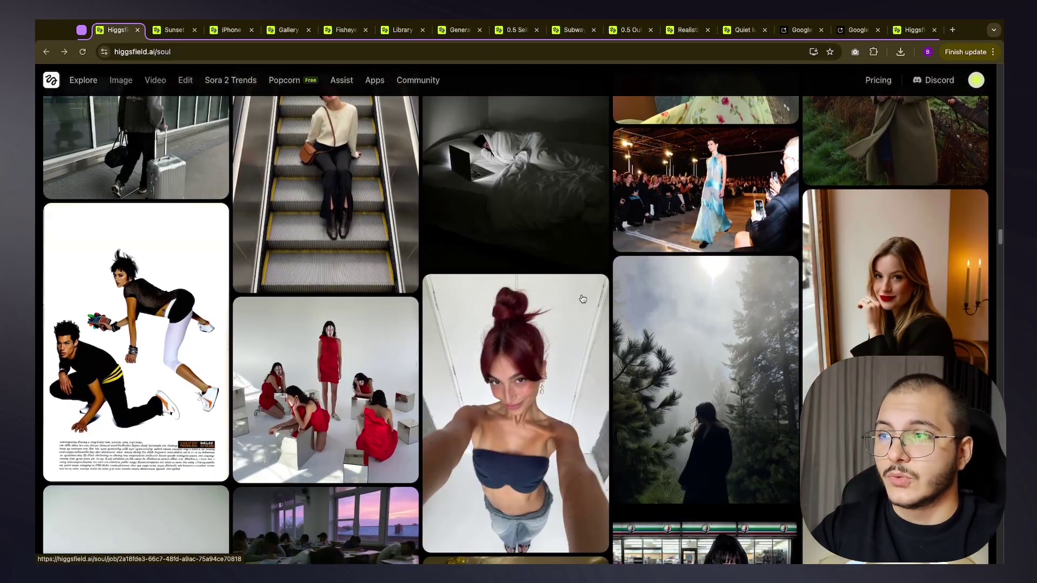
scroll(583, 299, down, 2)
scroll(582, 299, down, 4)
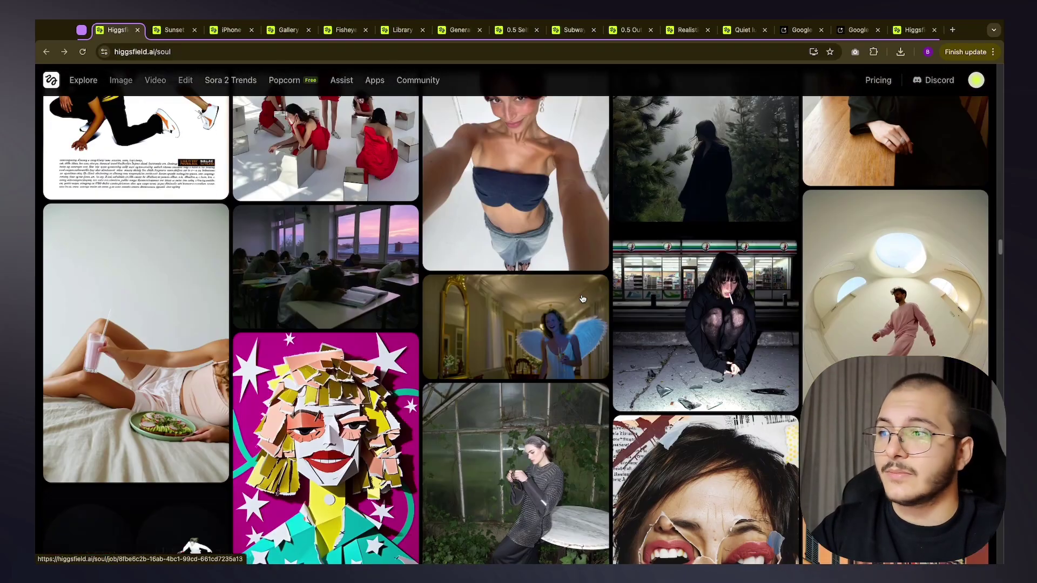
scroll(583, 300, down, 2)
scroll(583, 302, down, 3)
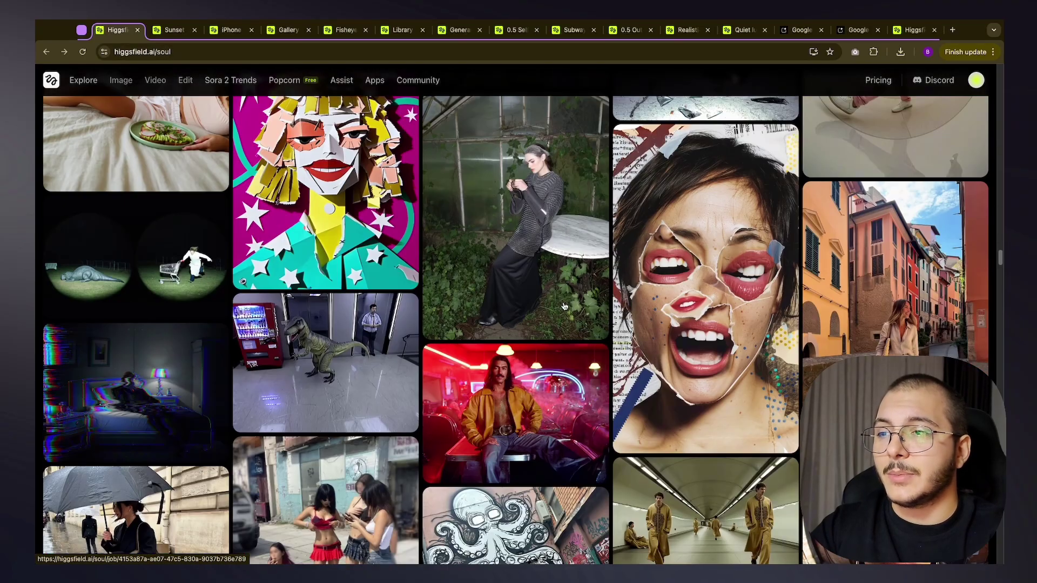
scroll(563, 303, down, 2)
scroll(564, 303, down, 1)
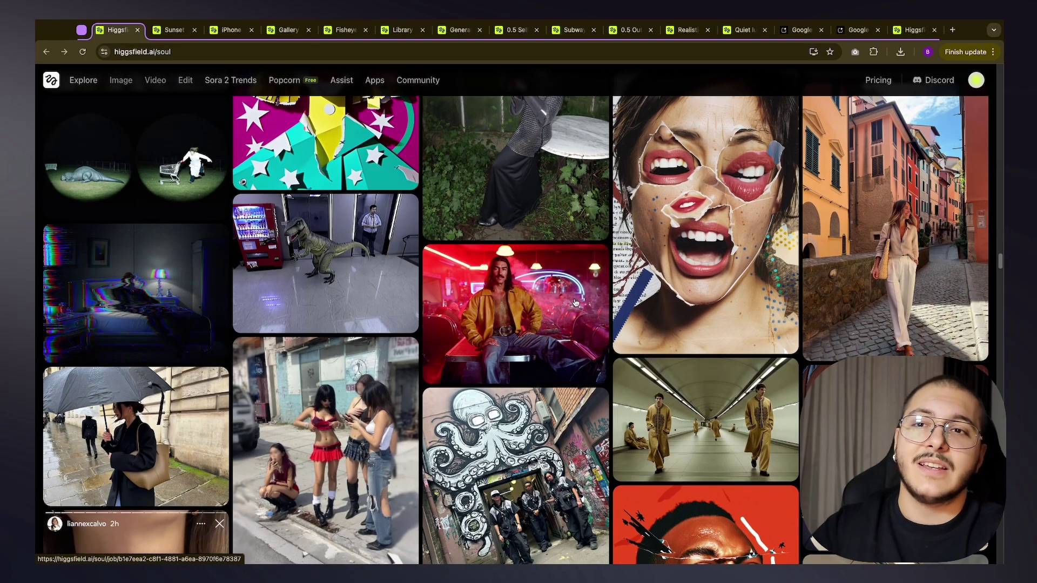
scroll(566, 316, down, 7)
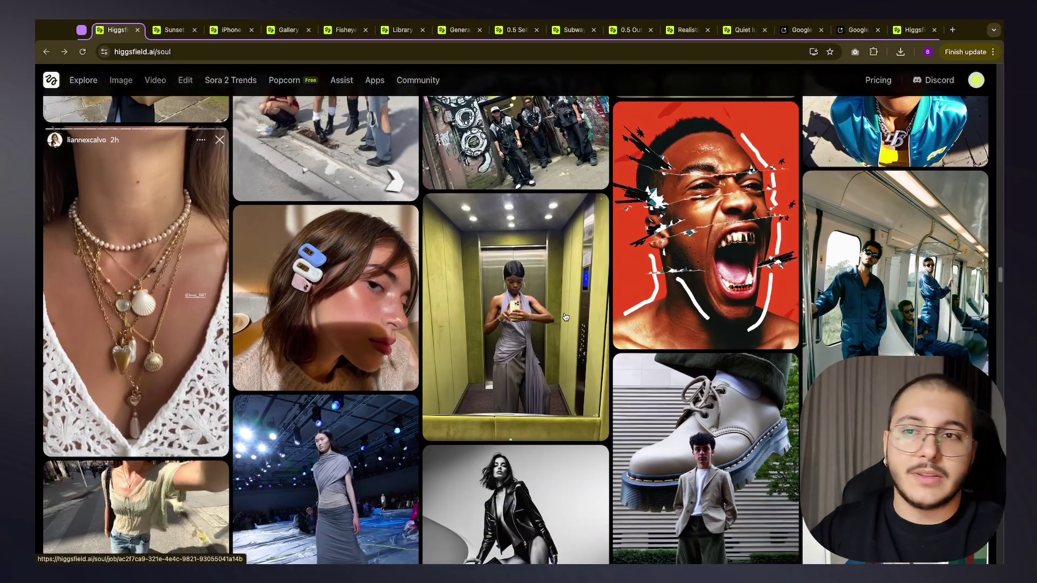
scroll(577, 309, down, 8)
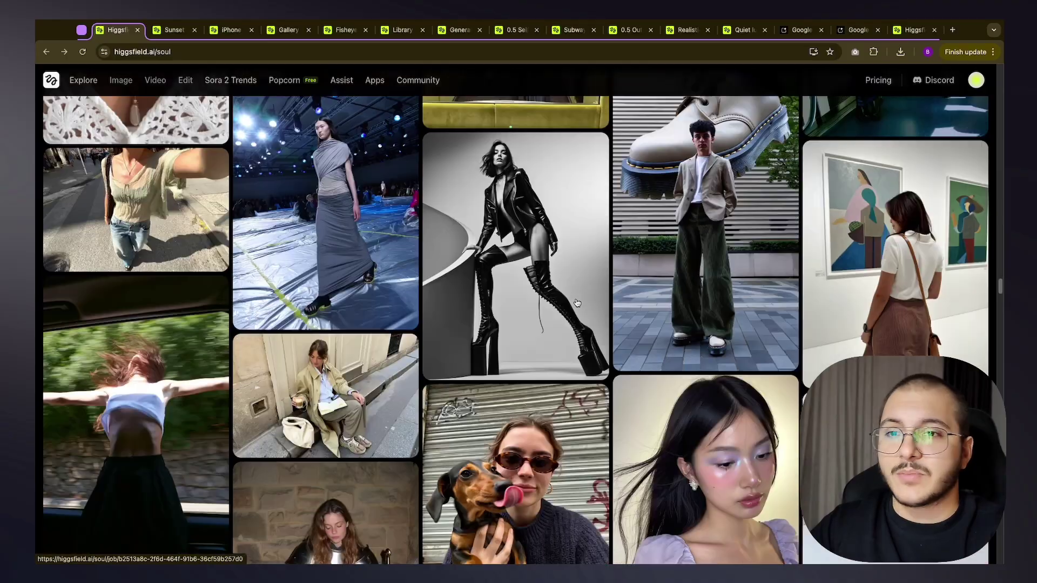
scroll(582, 301, down, 4)
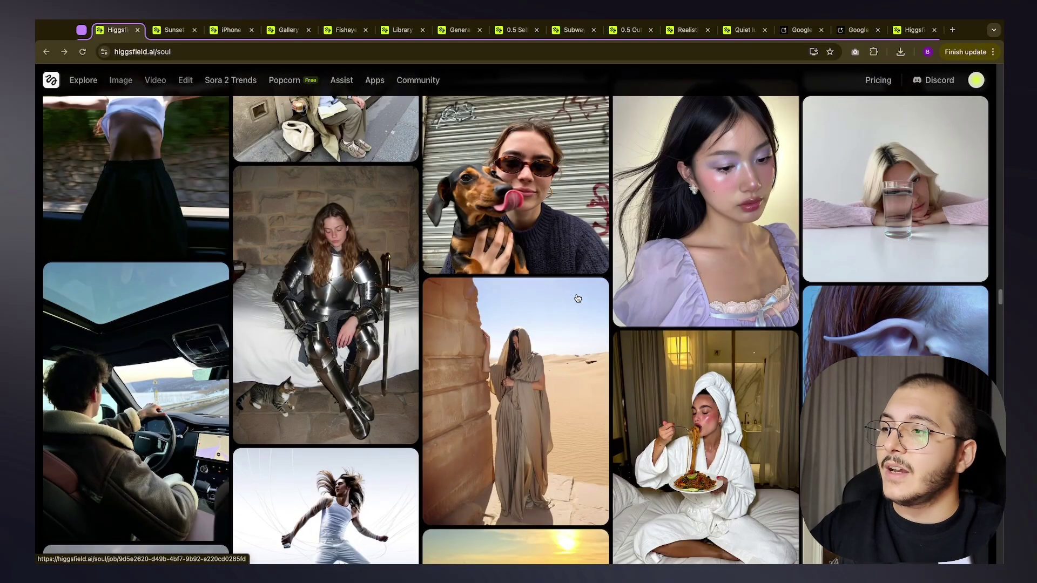
scroll(575, 297, up, 15)
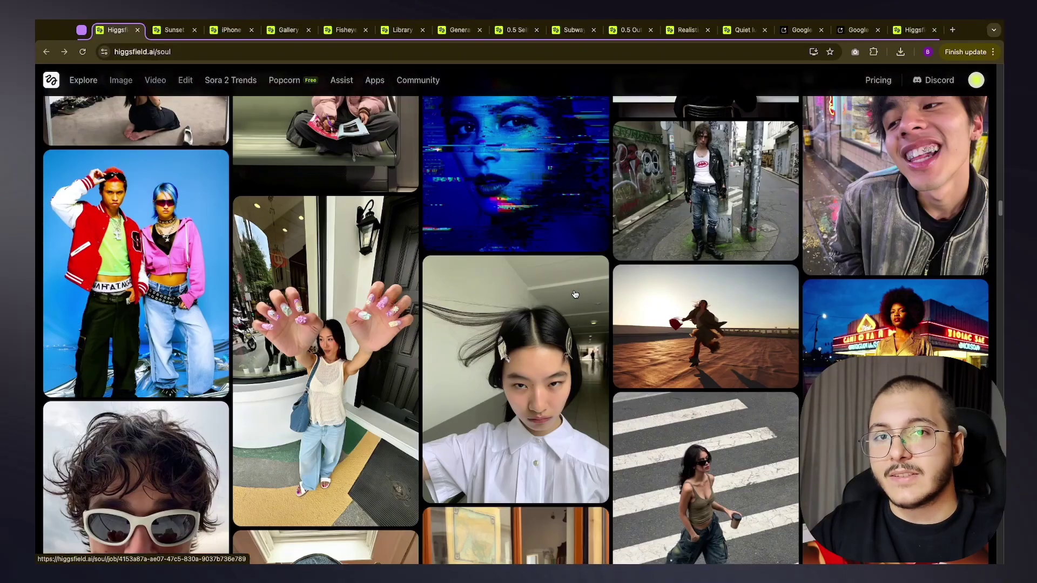
scroll(575, 296, up, 15)
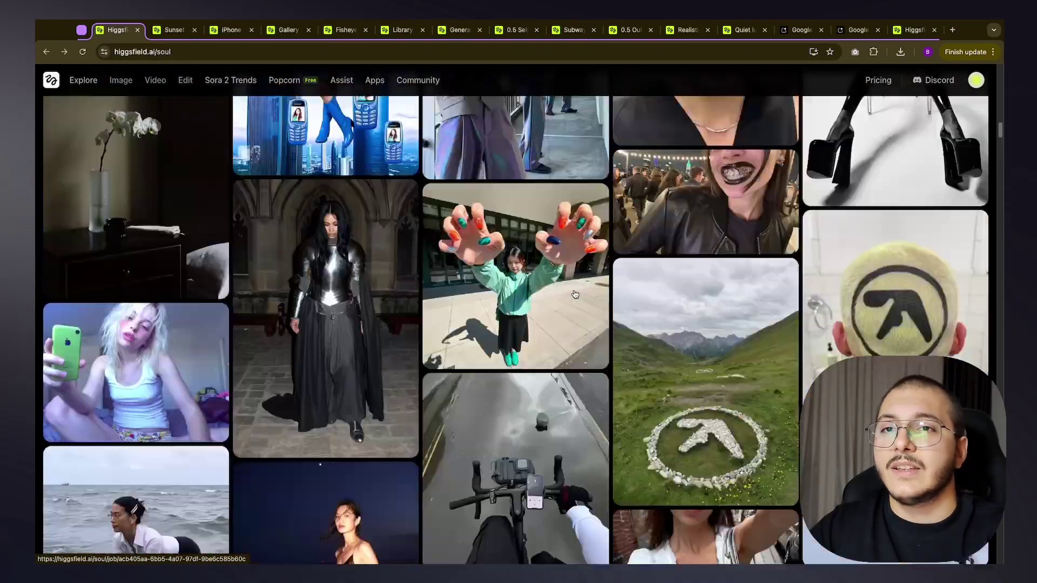
scroll(576, 300, up, 10)
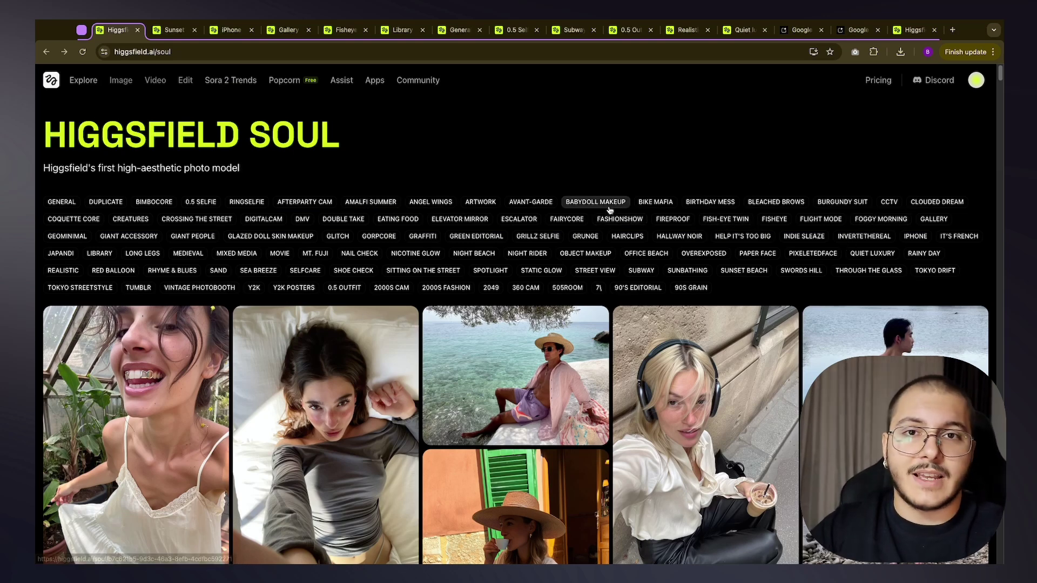
Switch to the Sunset beach style page and browse its golden-hour beach portraits
click(173, 30)
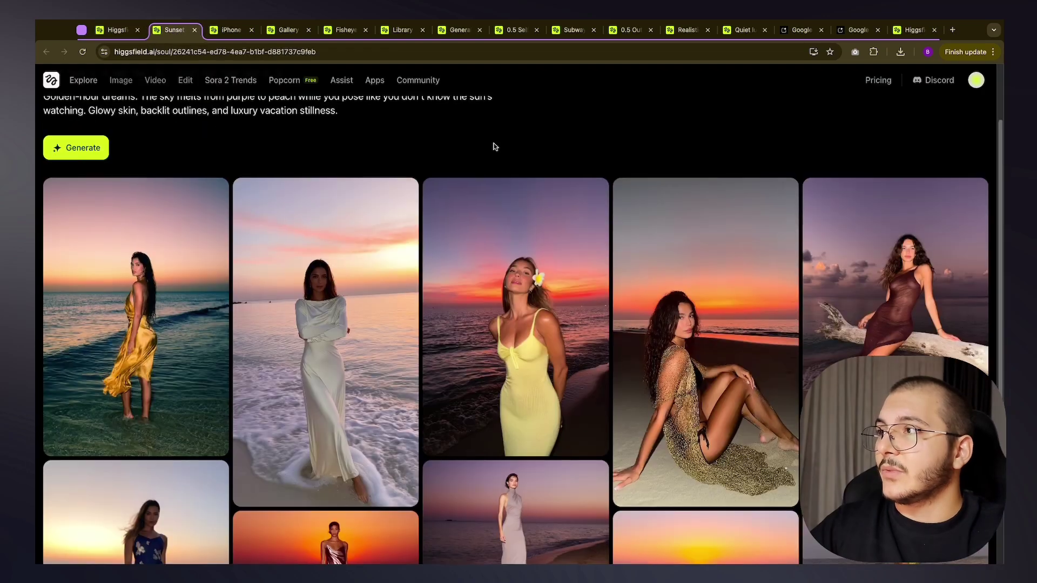
scroll(462, 179, down, 3)
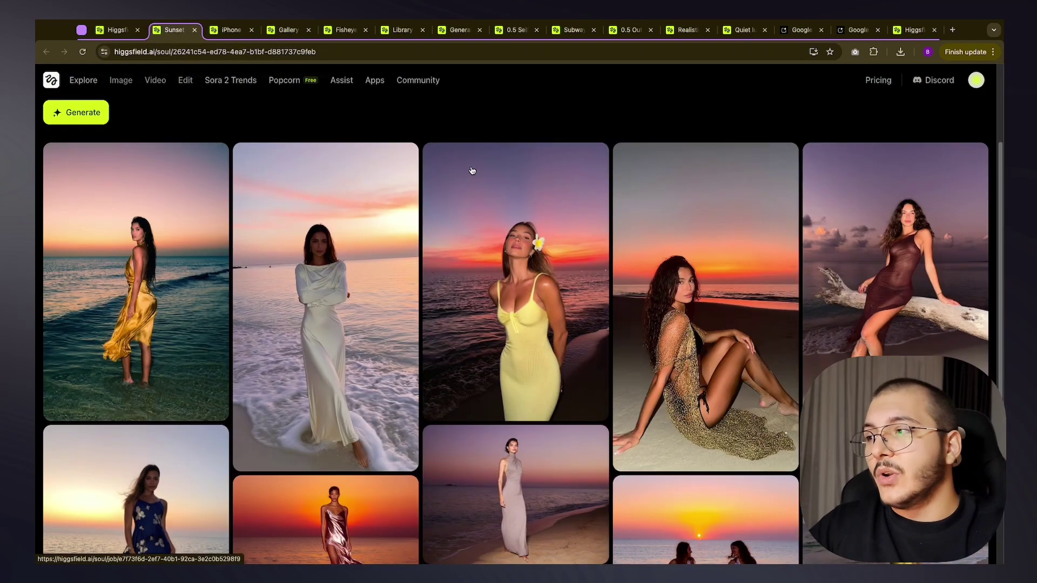
scroll(474, 147, down, 2)
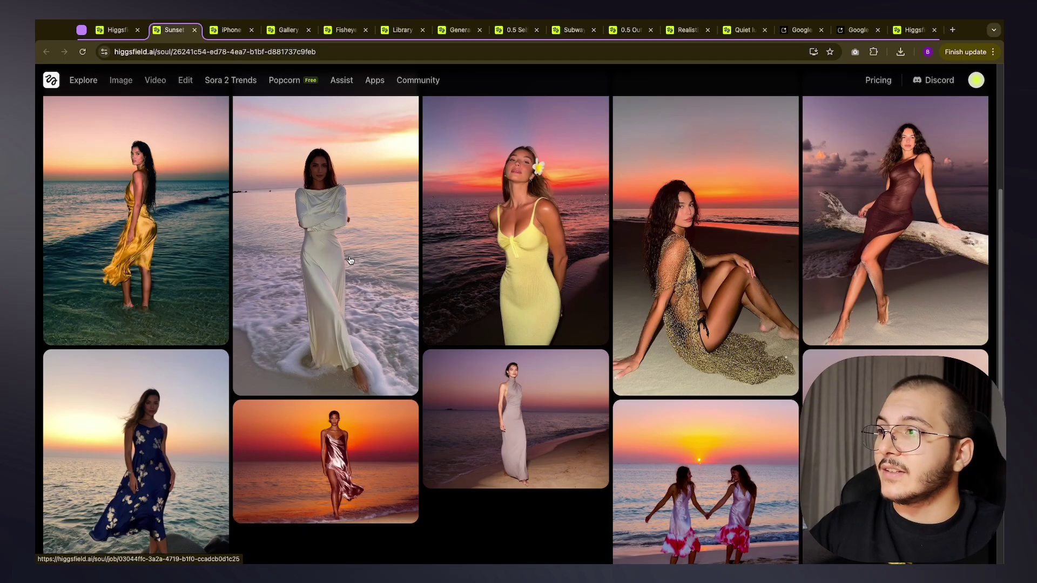
scroll(262, 274, down, 1)
scroll(717, 317, down, 1)
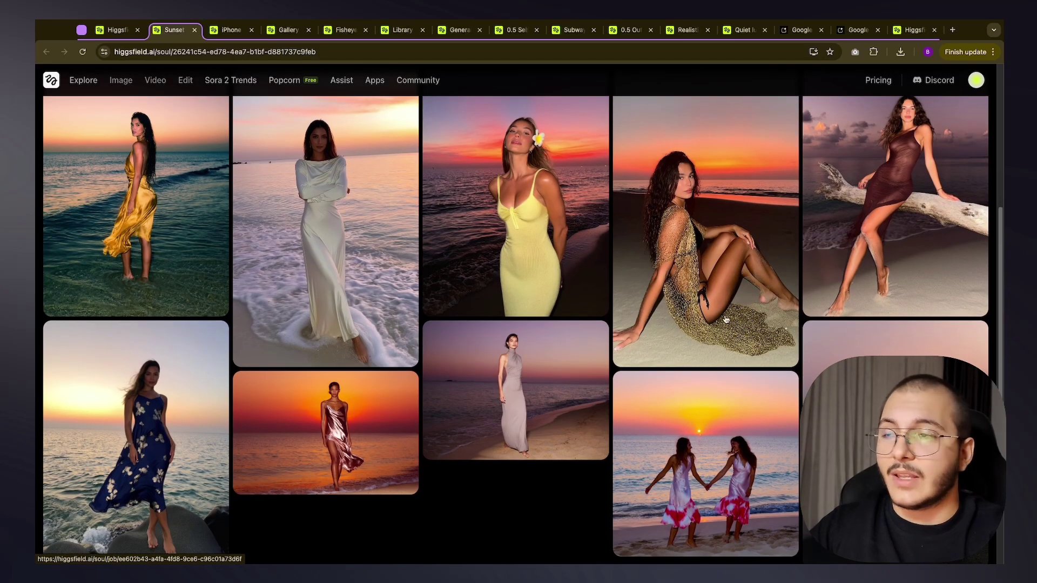
scroll(675, 302, down, 1)
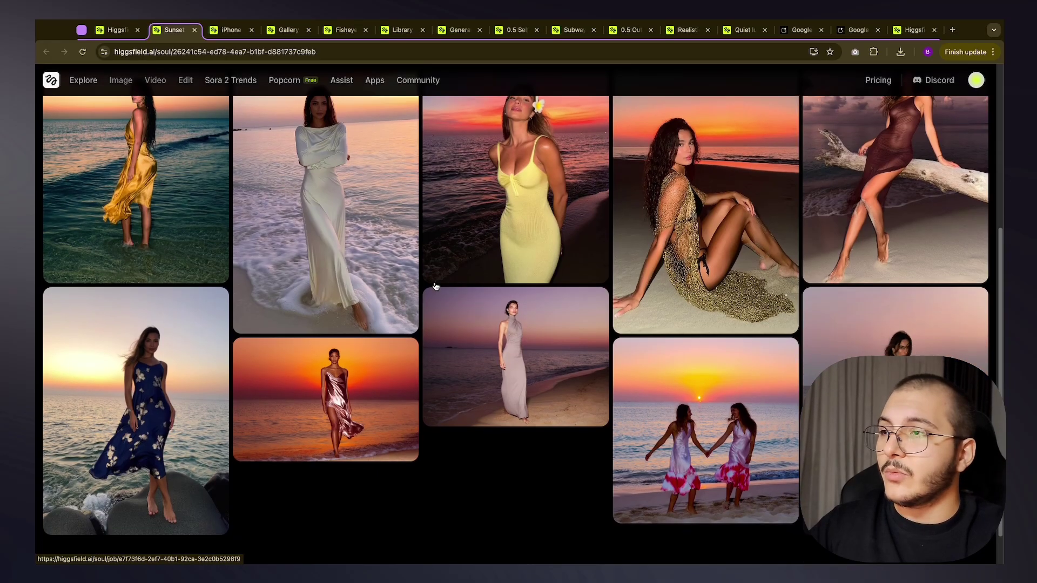
scroll(330, 254, down, 4)
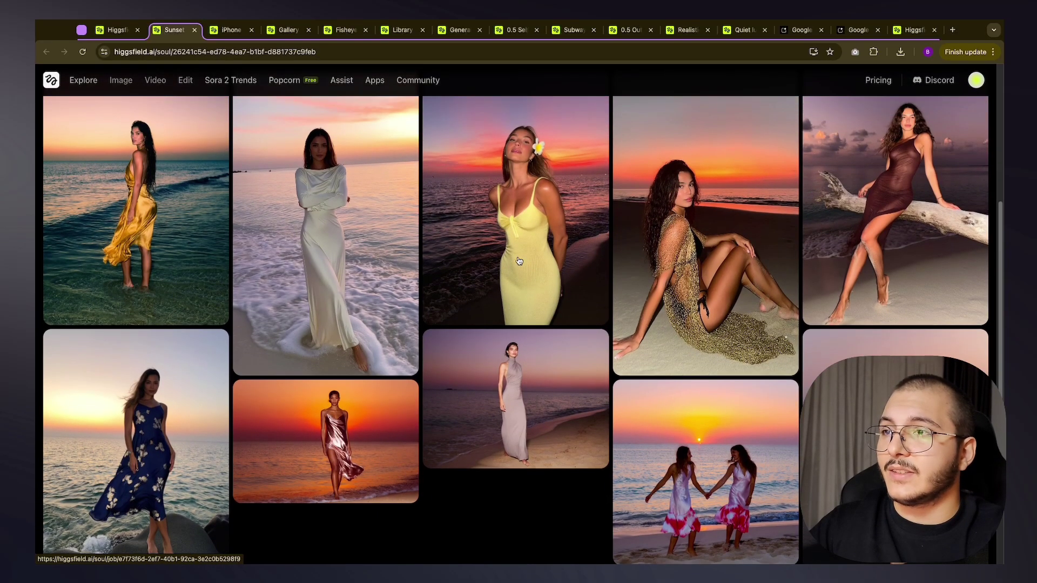
Close the Sunset beach page and browse the iPhone preset's natural-light sample photos
key(ctrl+w)
key(ctrl+Tab)
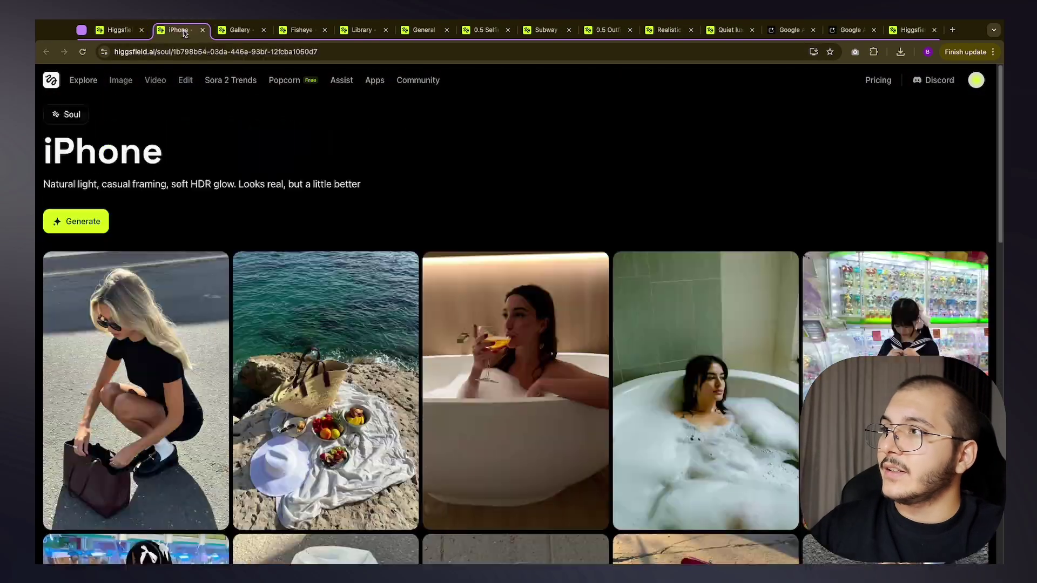
scroll(343, 203, down, 2)
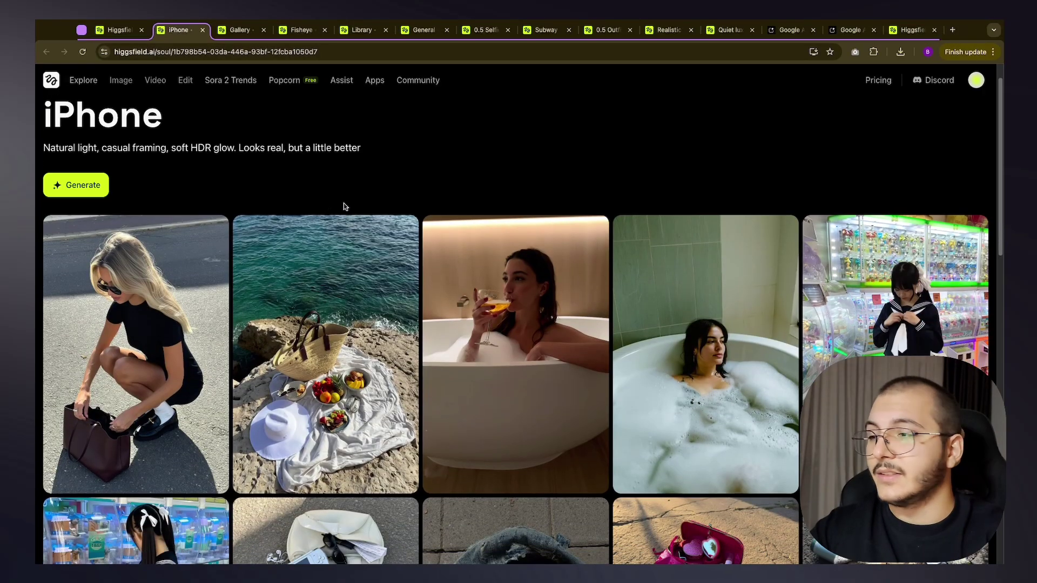
scroll(346, 206, down, 3)
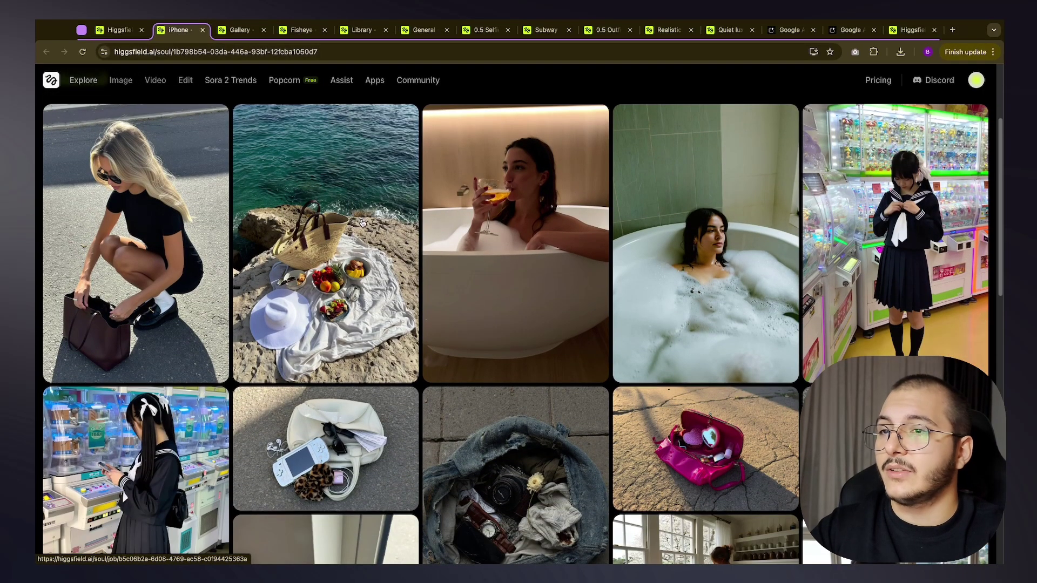
scroll(362, 223, down, 10)
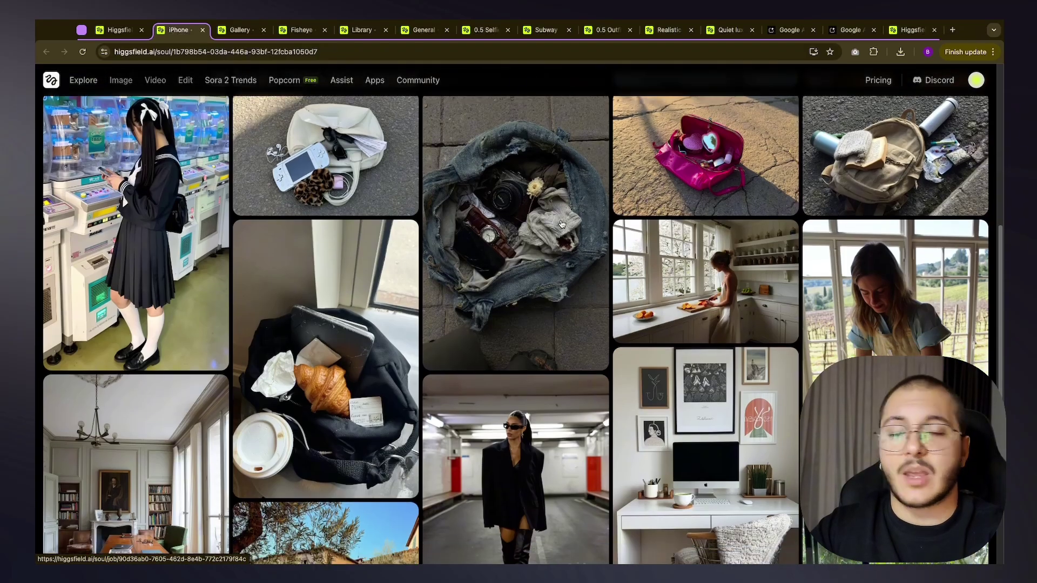
scroll(562, 225, down, 8)
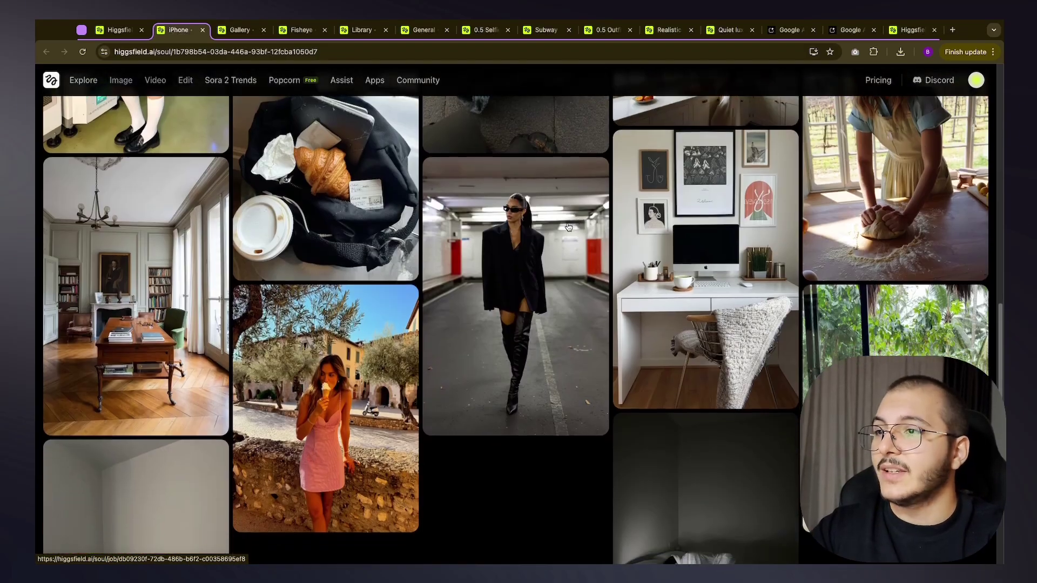
scroll(569, 227, down, 18)
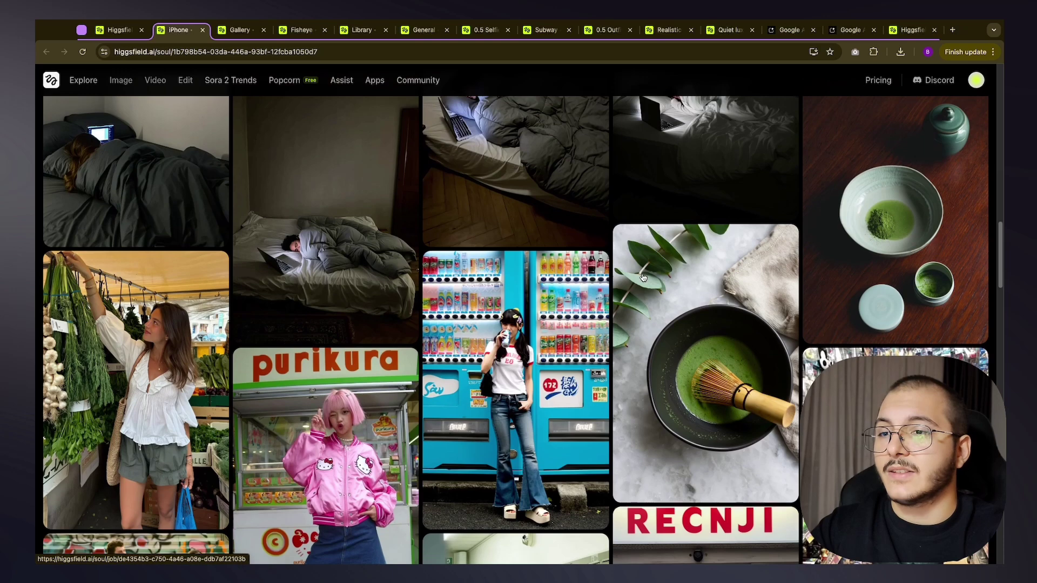
scroll(633, 280, down, 4)
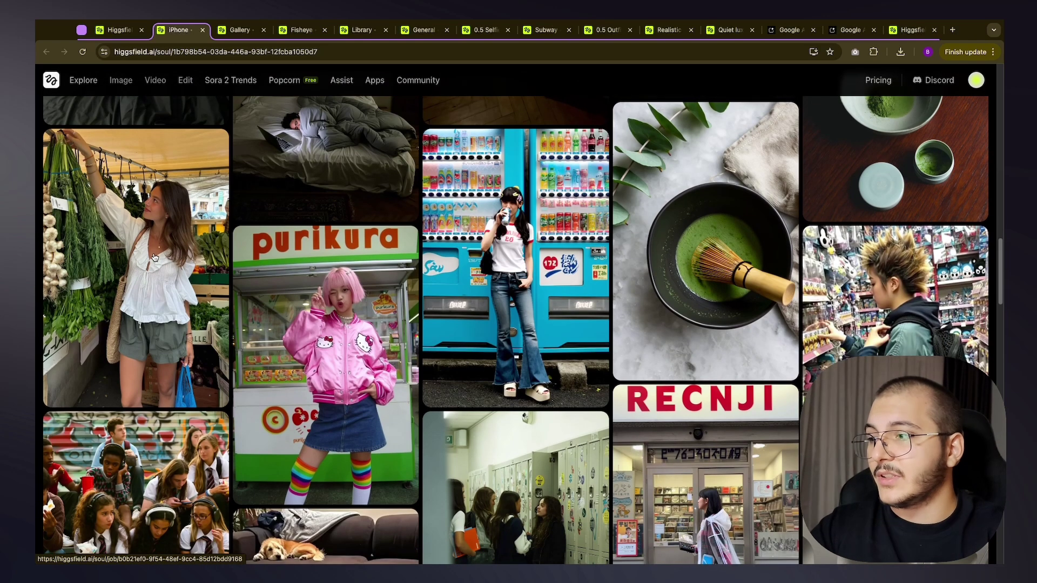
scroll(152, 255, down, 1)
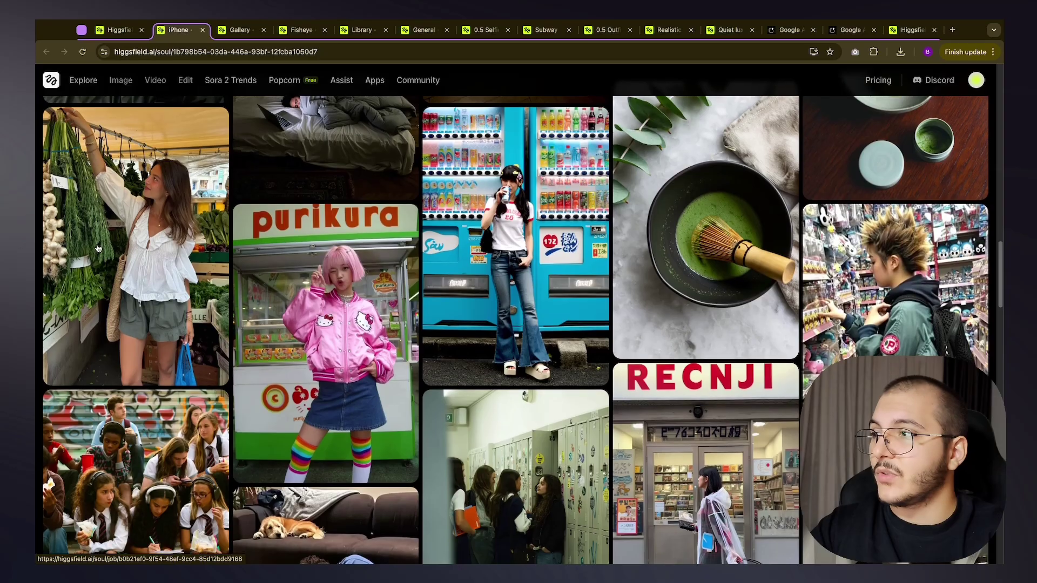
scroll(370, 287, down, 7)
scroll(371, 286, down, 5)
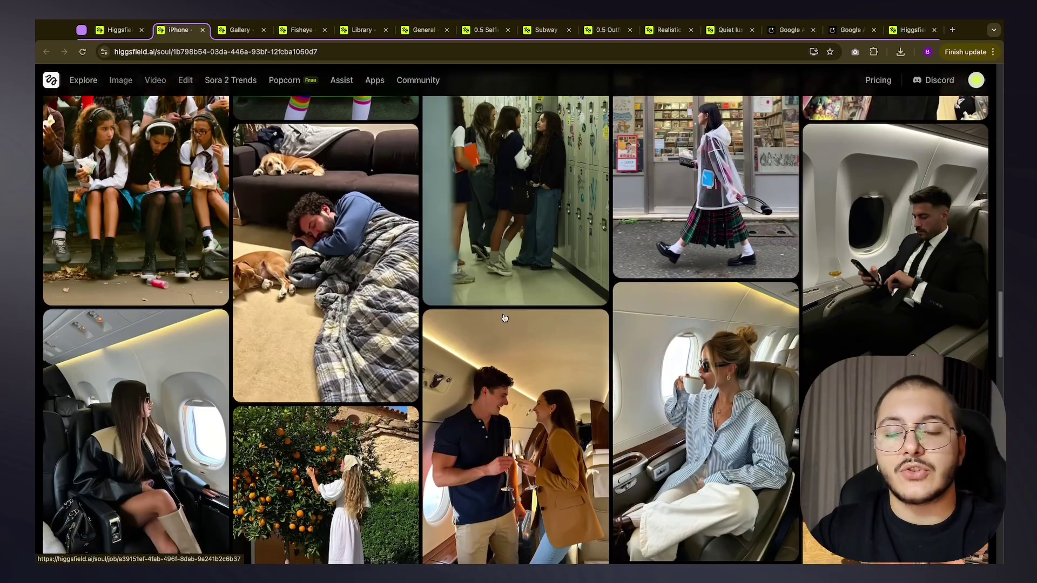
scroll(510, 318, down, 2)
scroll(505, 317, down, 12)
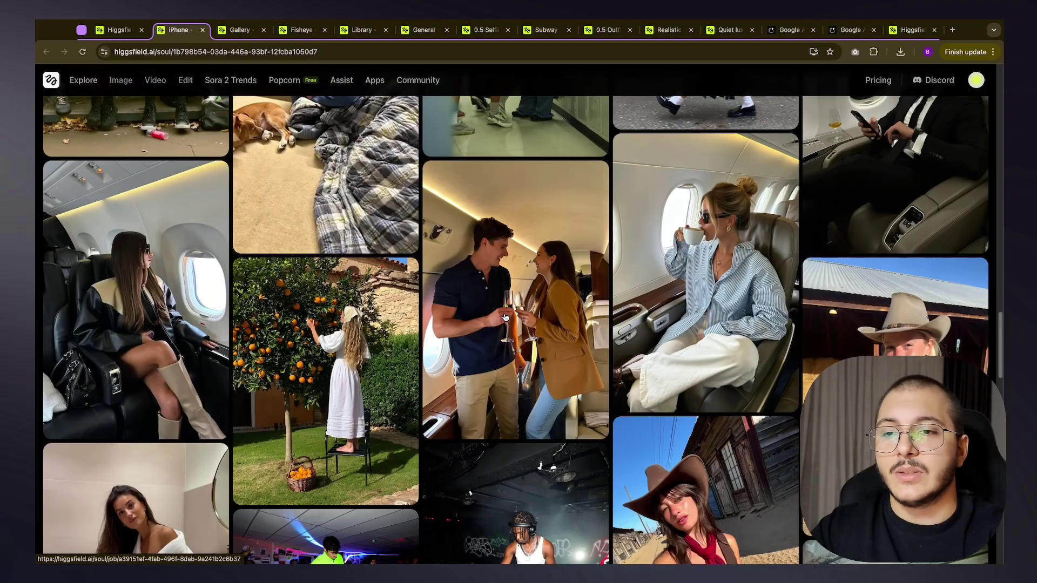
scroll(505, 318, down, 8)
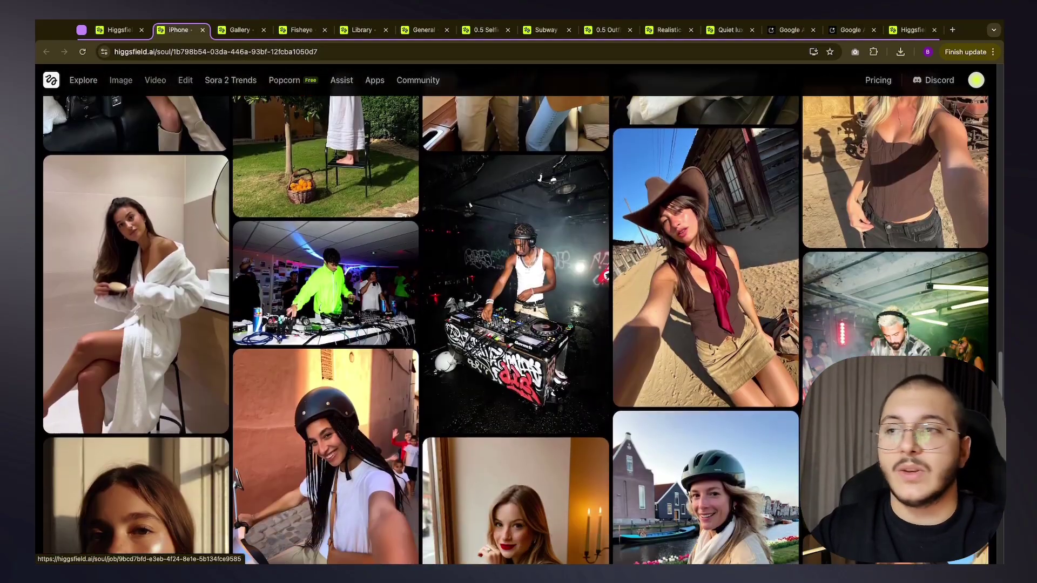
scroll(501, 315, down, 2)
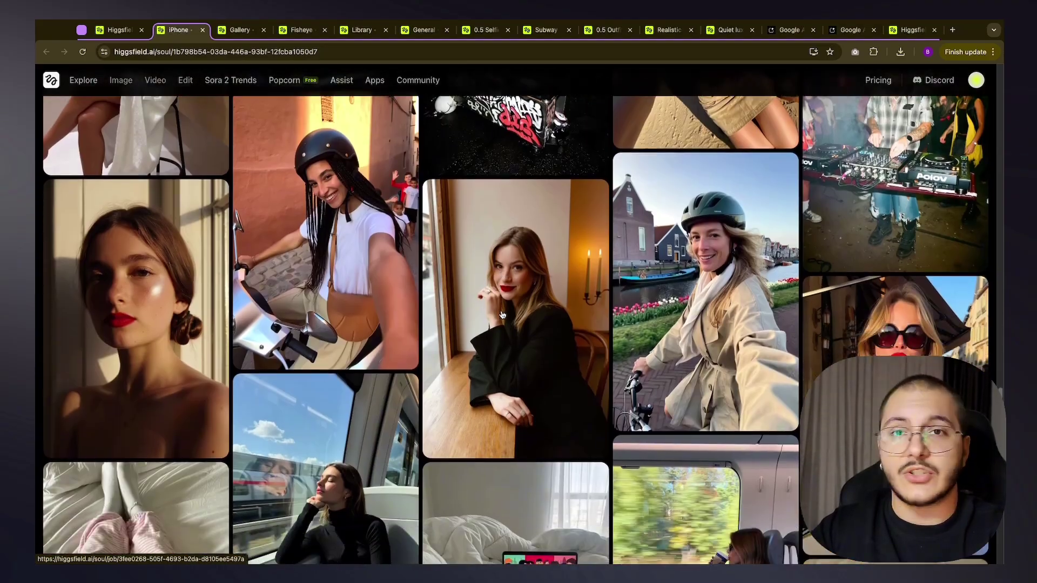
scroll(505, 305, down, 4)
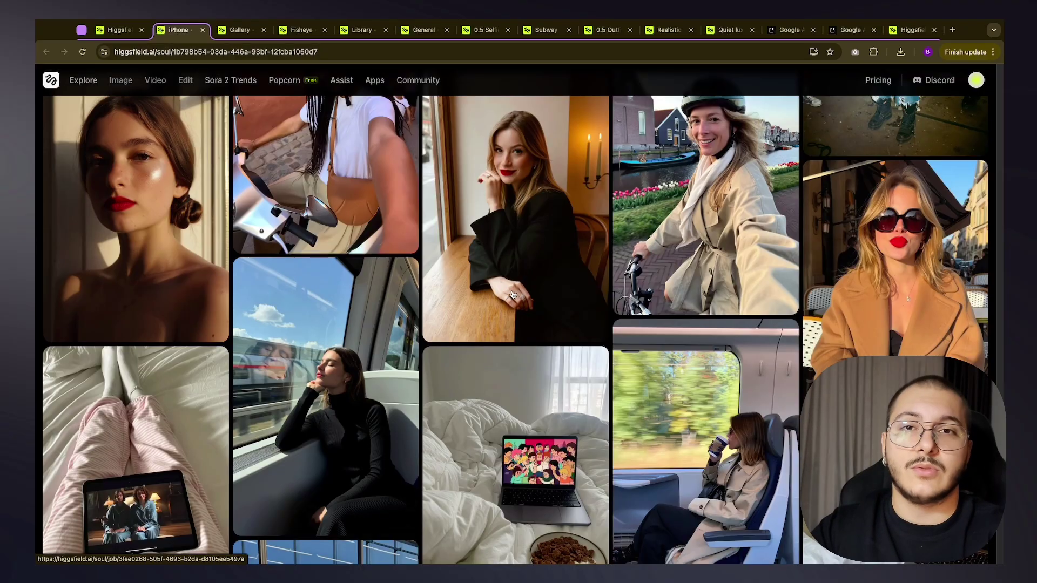
scroll(512, 294, down, 9)
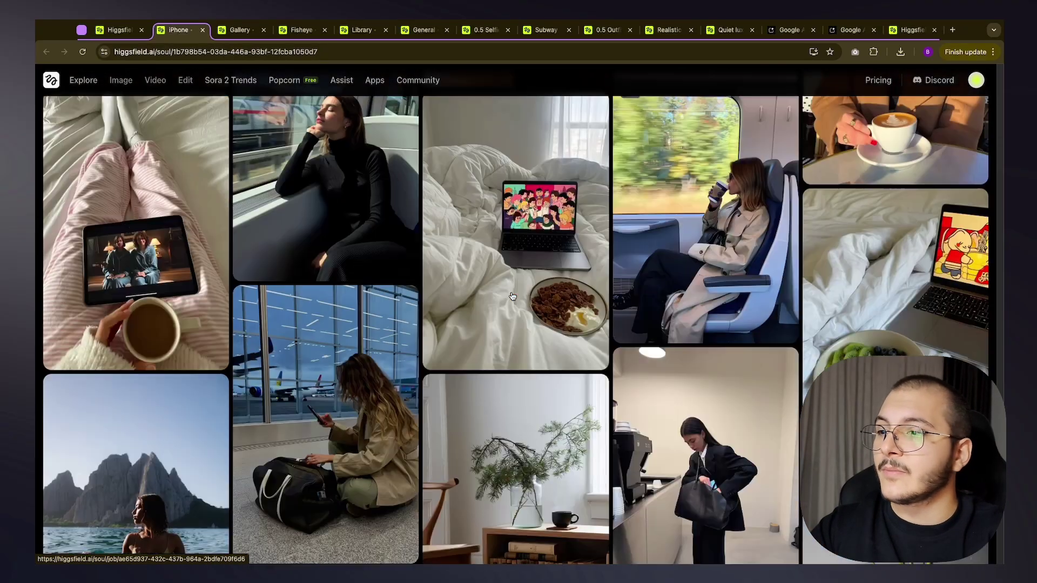
scroll(513, 296, down, 4)
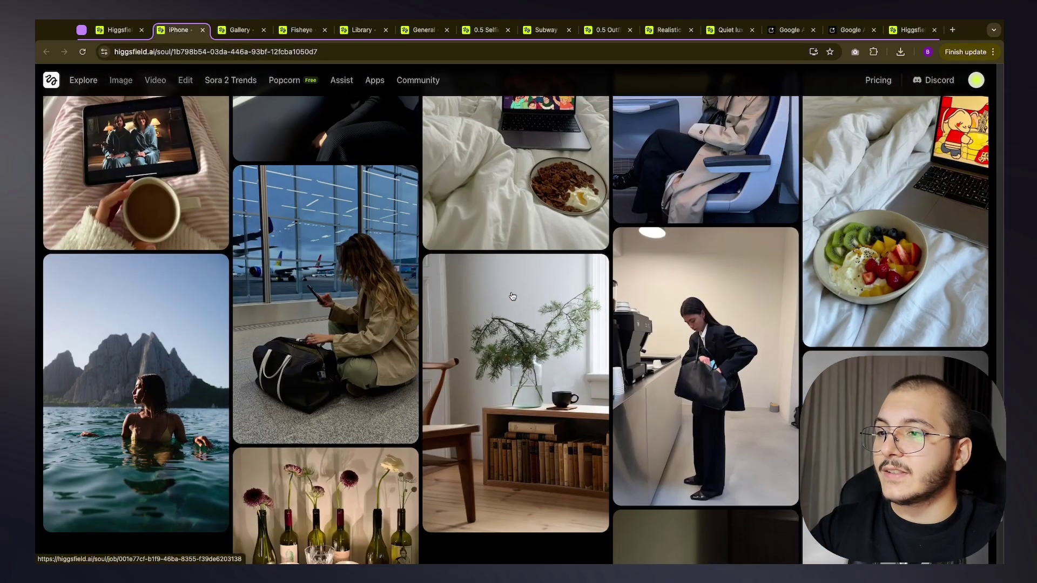
scroll(513, 298, down, 3)
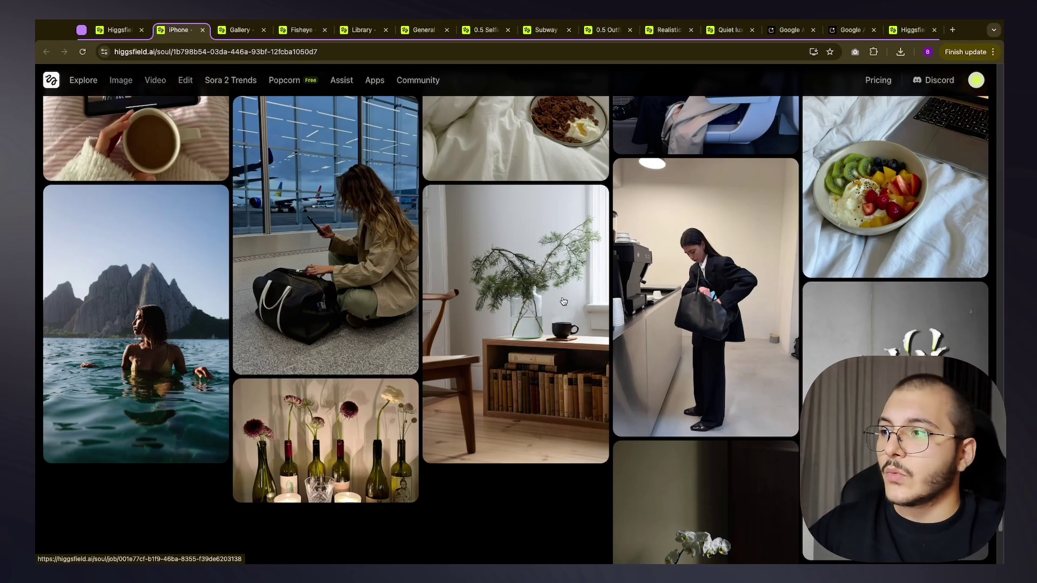
scroll(559, 307, up, 8)
key(super+w)
scroll(534, 205, down, 1)
scroll(586, 204, down, 1)
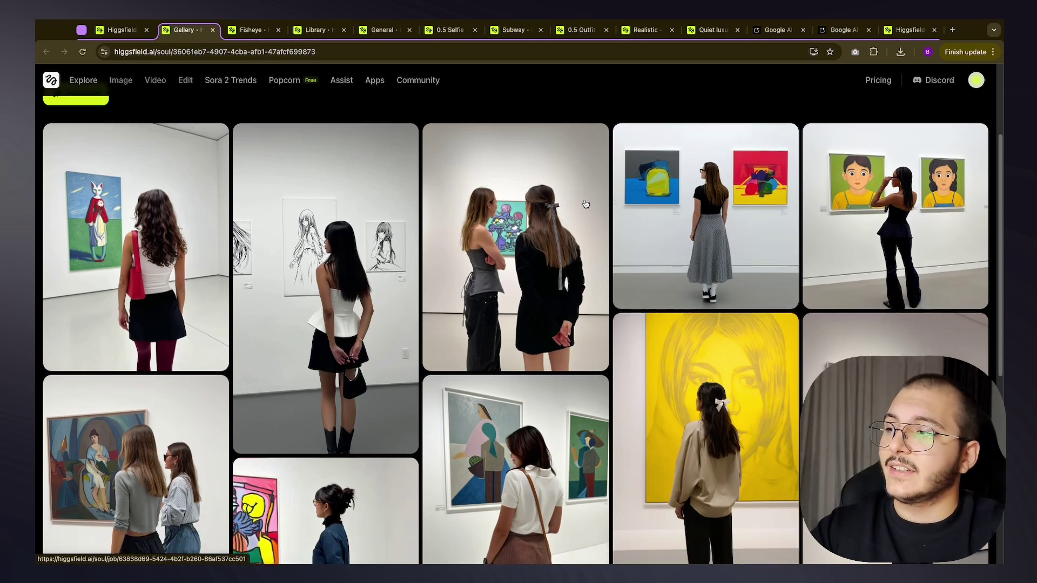
scroll(586, 204, down, 3)
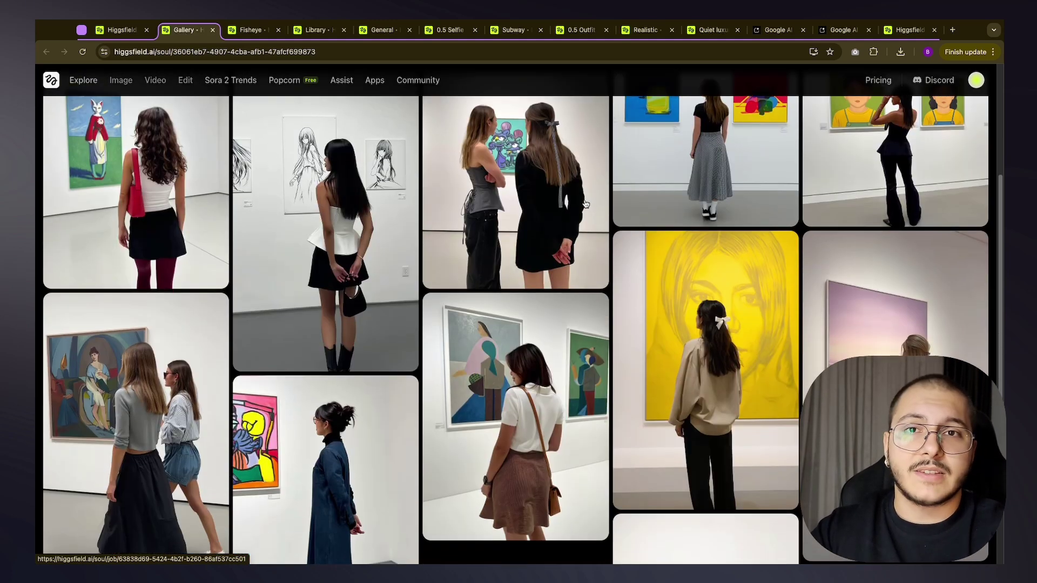
scroll(586, 205, down, 3)
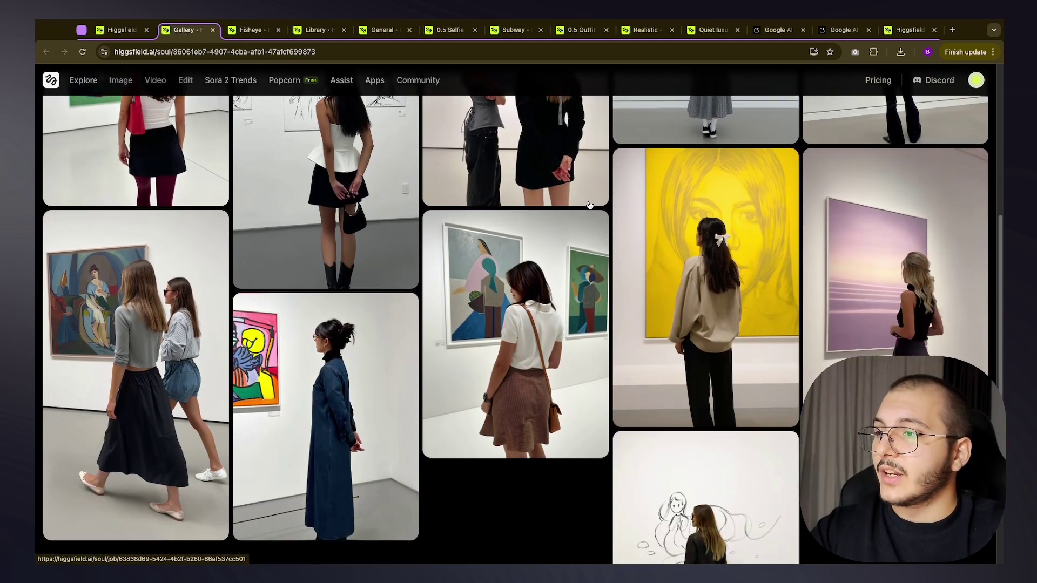
scroll(590, 205, up, 5)
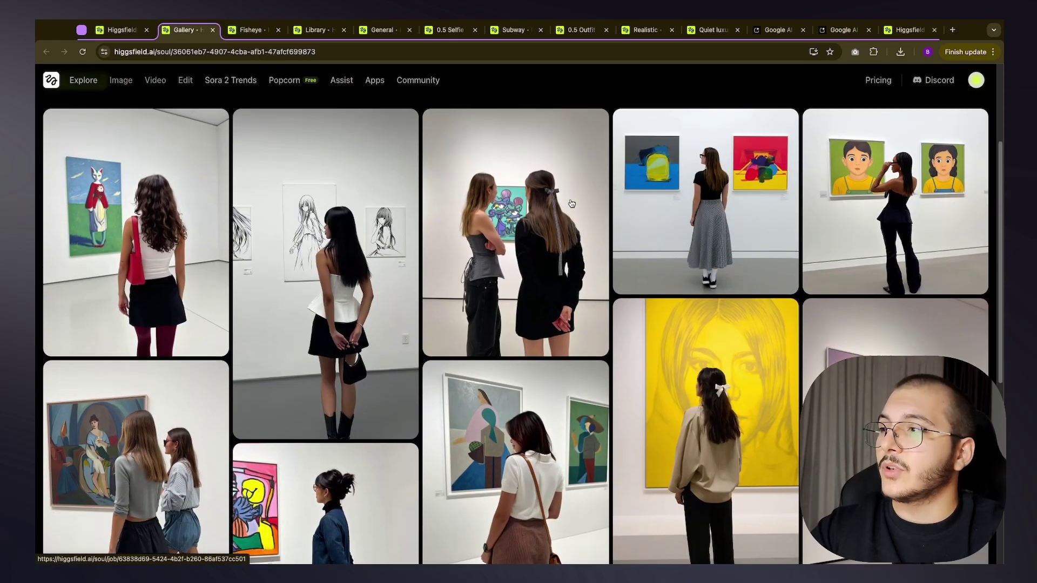
scroll(578, 205, down, 6)
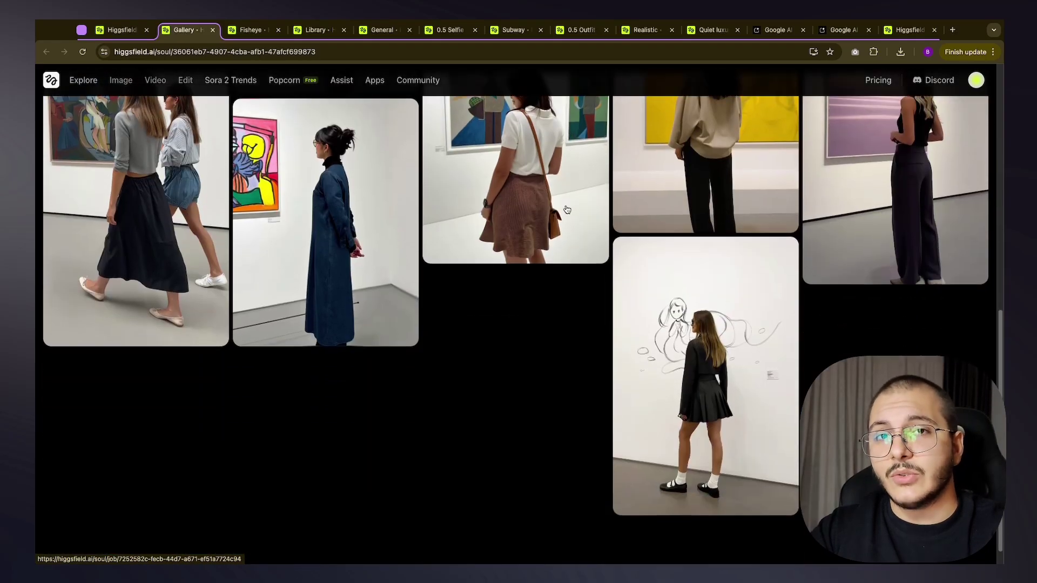
scroll(572, 216, up, 10)
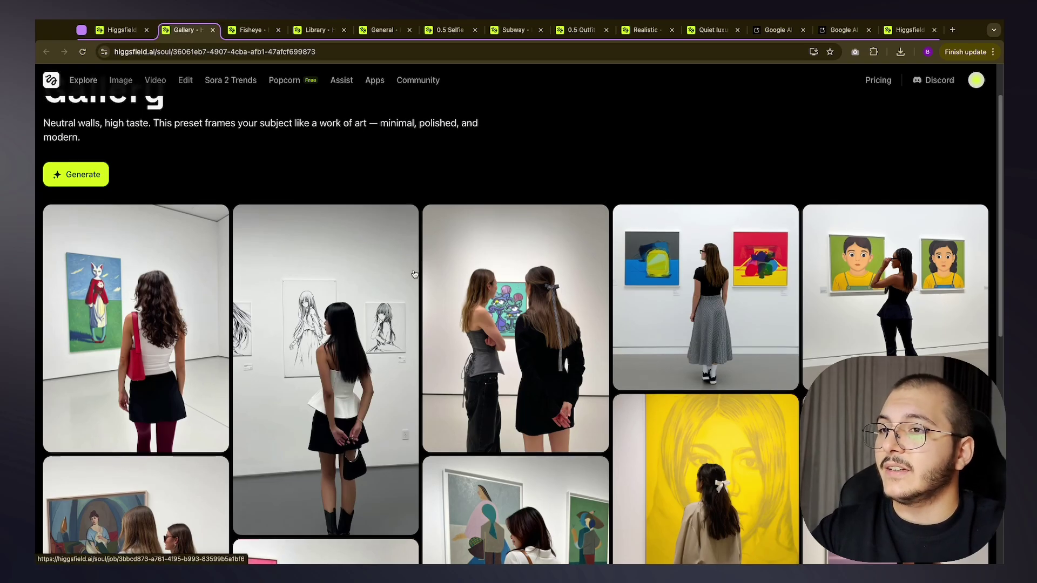
scroll(410, 275, up, 1)
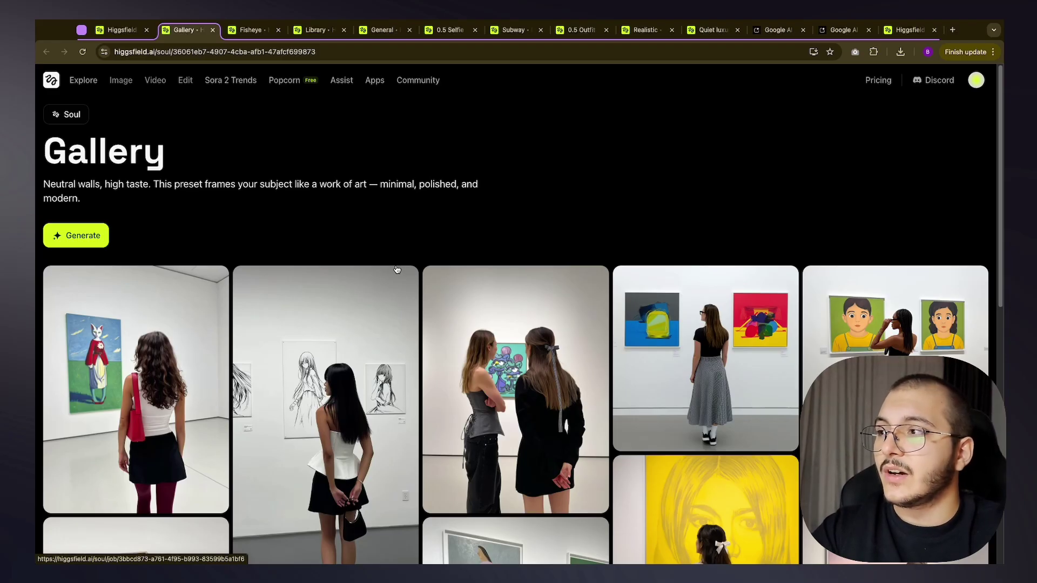
scroll(397, 269, down, 5)
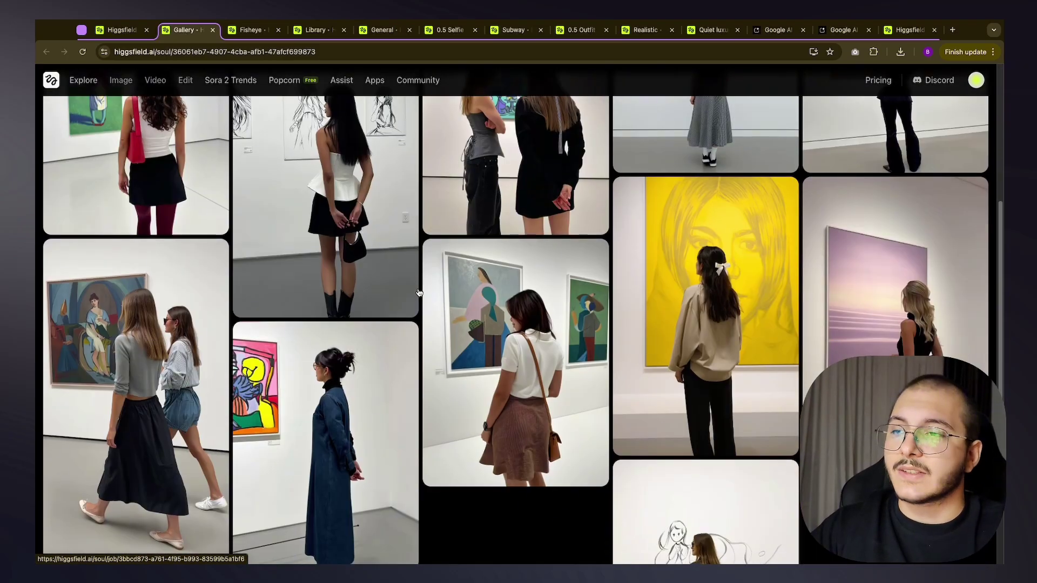
scroll(425, 295, up, 1)
scroll(459, 270, up, 5)
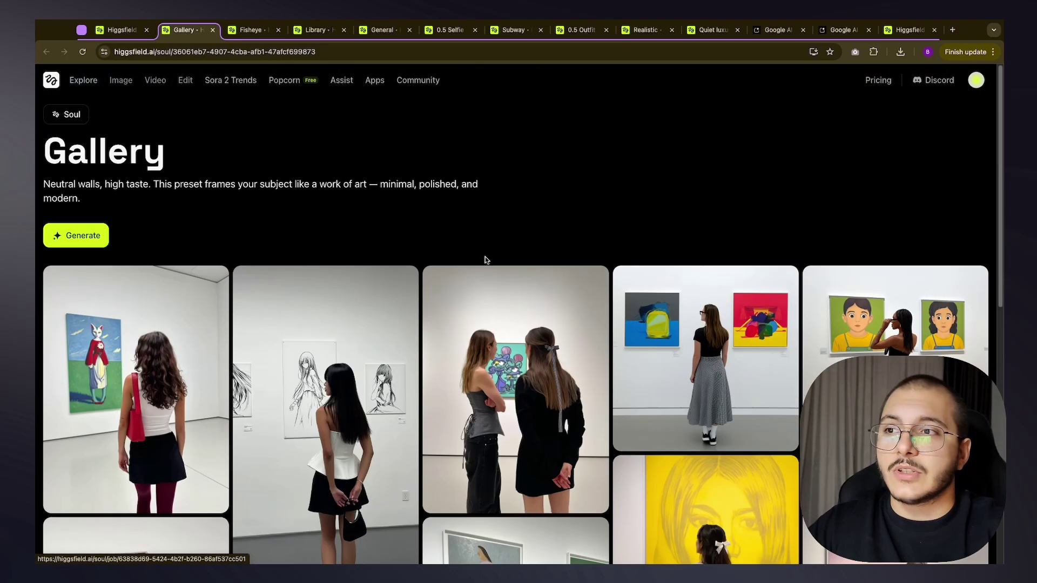
Close the Gallery preset page and browse the Fisheye wide-angle street-style examples
key(ctrl+w)
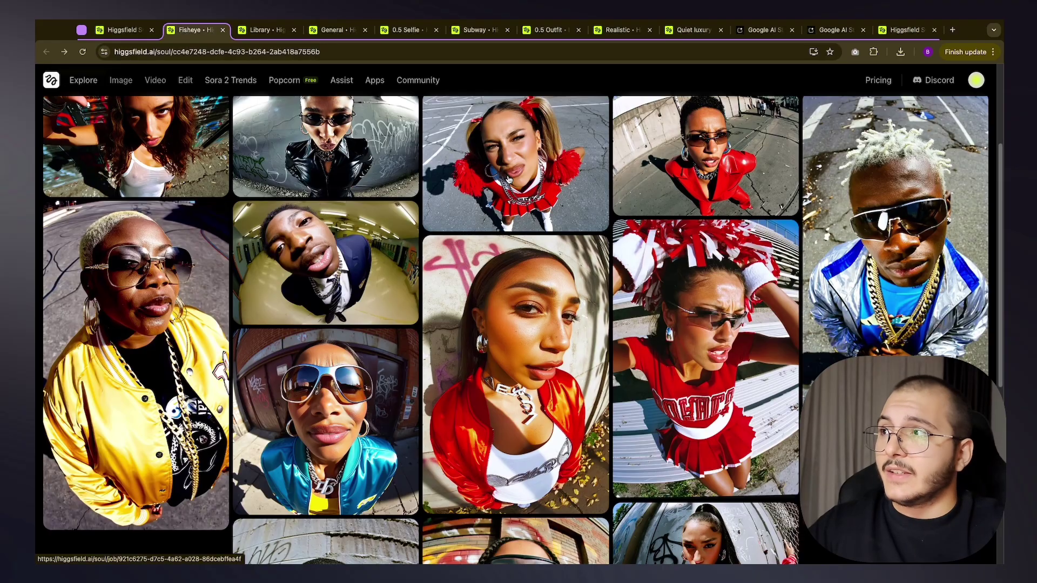
scroll(508, 179, down, 3)
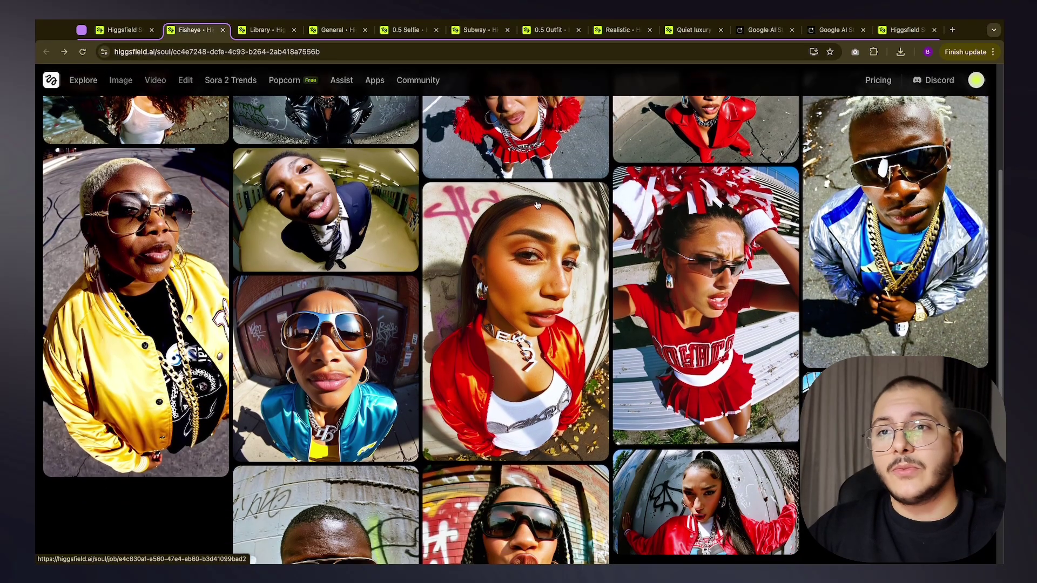
scroll(514, 281, up, 2)
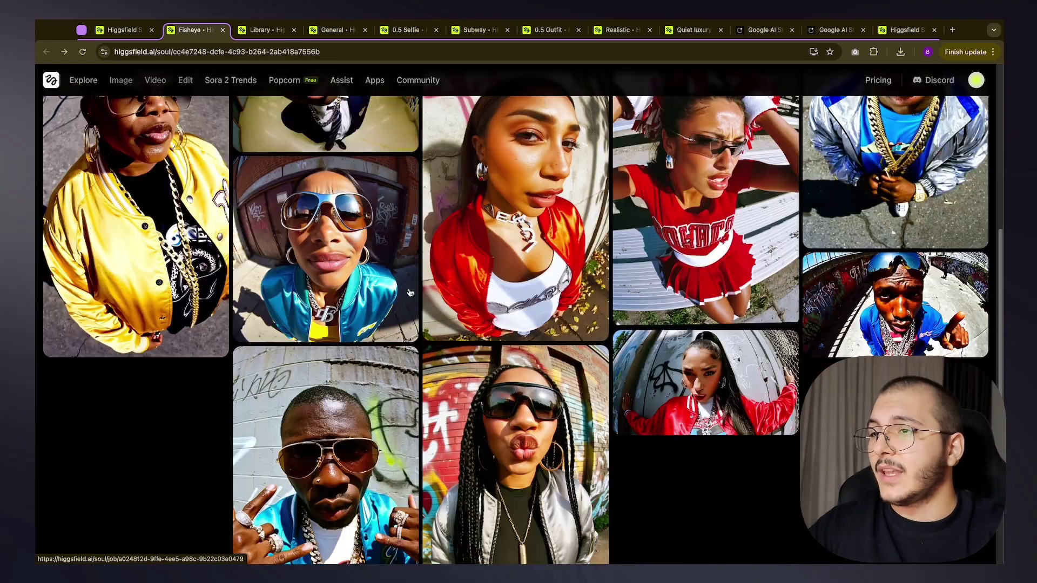
scroll(409, 286, down, 3)
scroll(409, 286, up, 3)
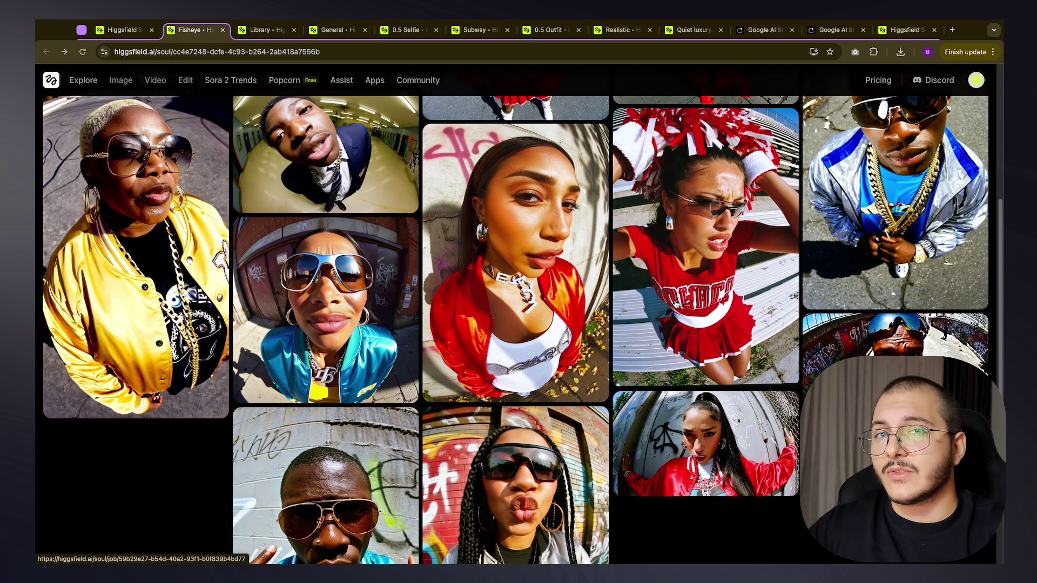
scroll(689, 312, up, 2)
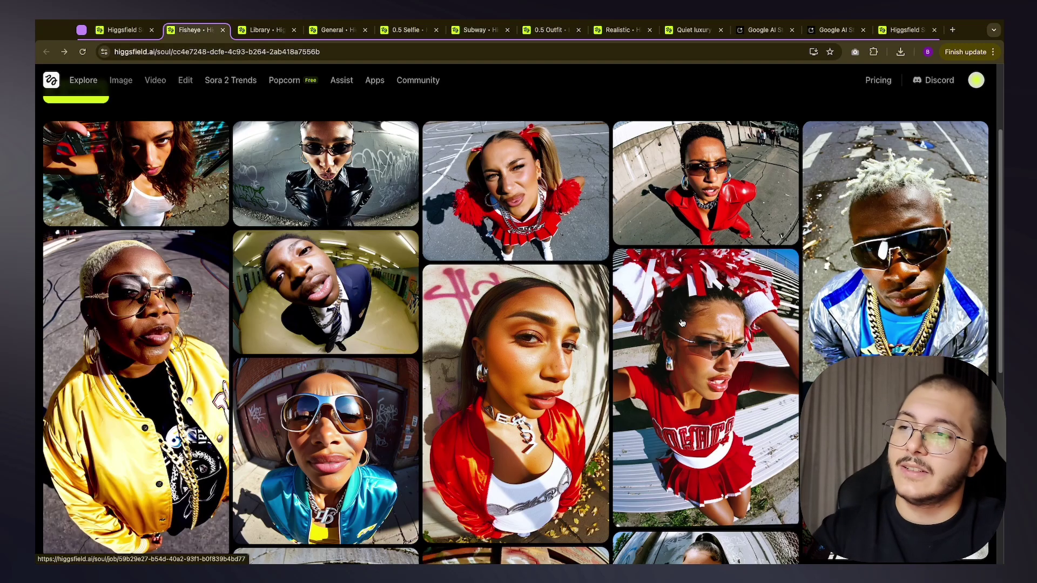
scroll(679, 307, down, 2)
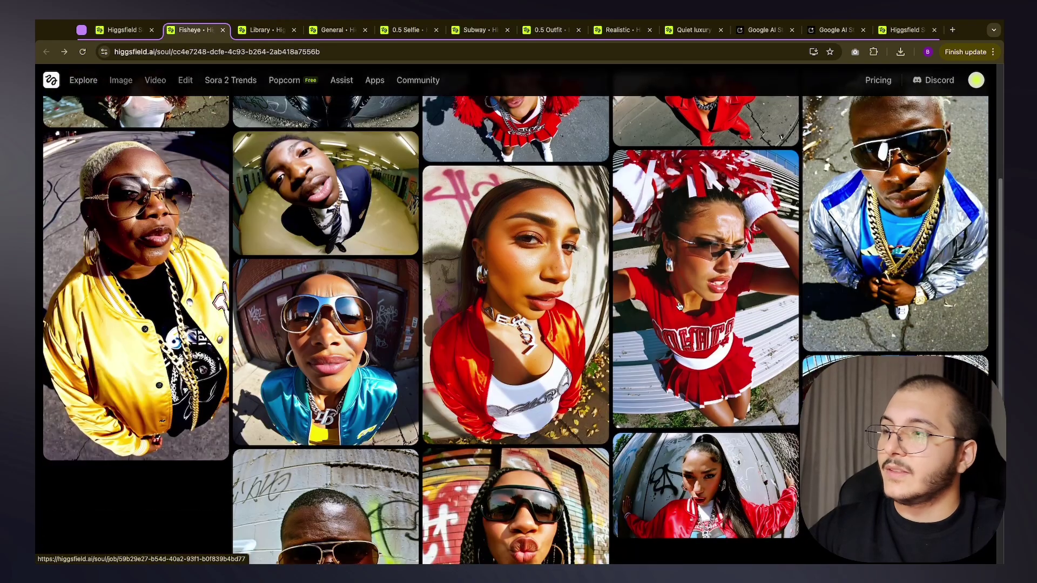
Close the Fisheye page and open the Library bench photo of a woman with coffee
key(ctrl+w)
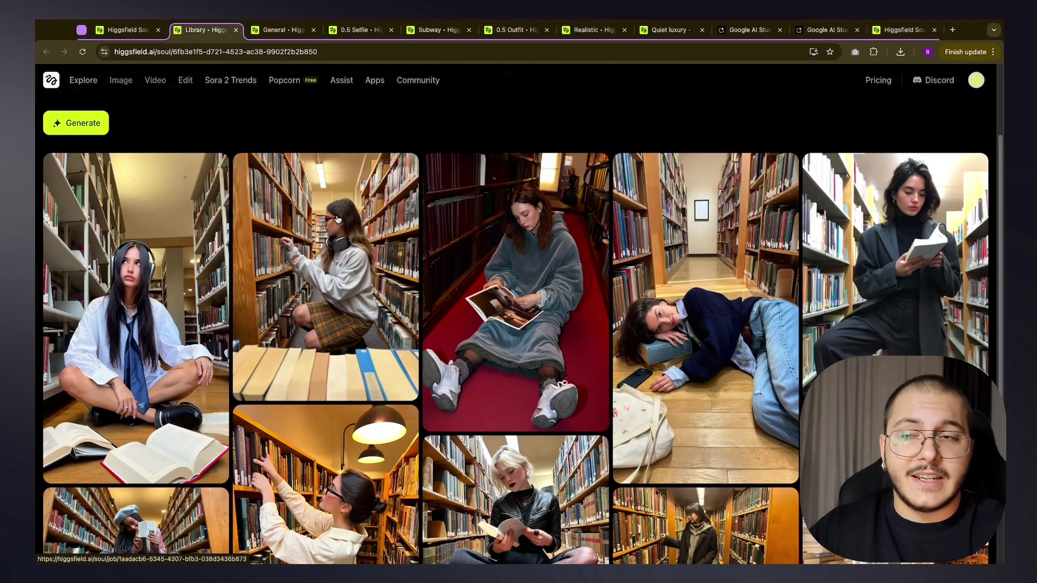
scroll(487, 270, down, 1)
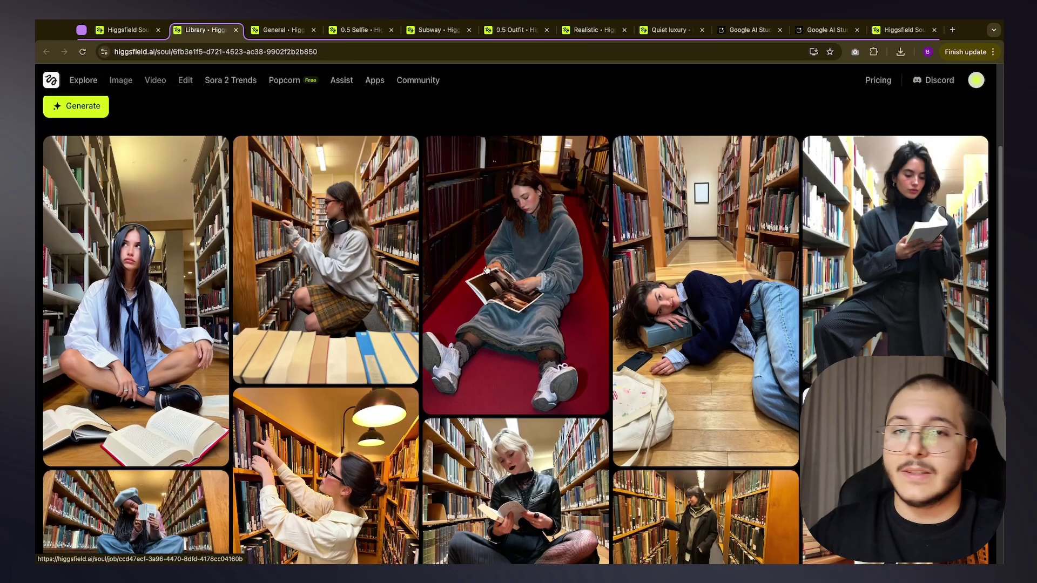
scroll(486, 270, down, 3)
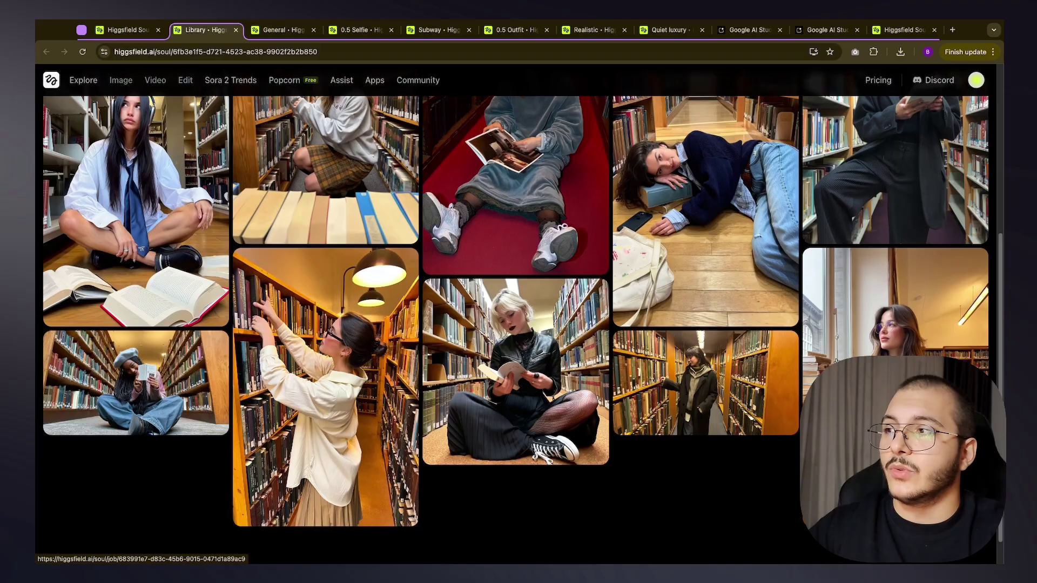
click(835, 361)
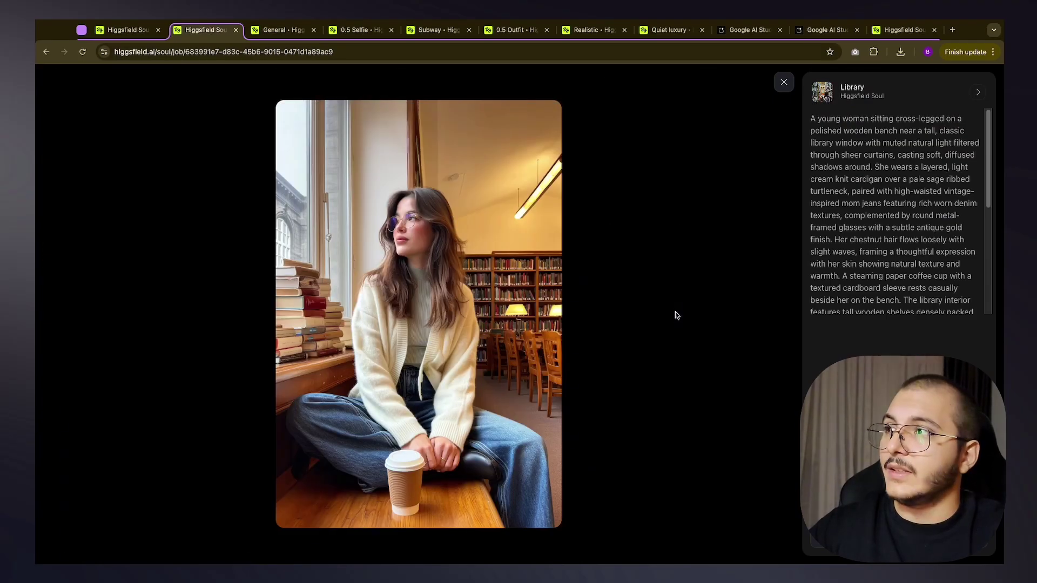
Read the Library photo's prompt panel, then return to the main Soul gallery tab
scroll(885, 232, down, 5)
scroll(871, 194, up, 5)
scroll(871, 194, down, 5)
scroll(859, 173, up, 5)
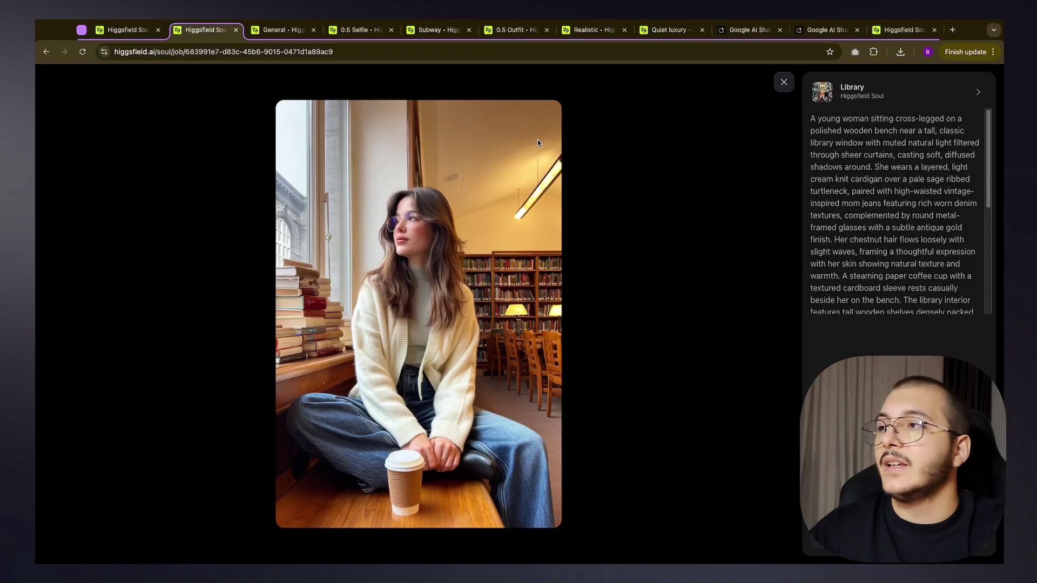
click(125, 30)
Copy the prompt text of a 0.5 Selfie photo
scroll(764, 228, down, 15)
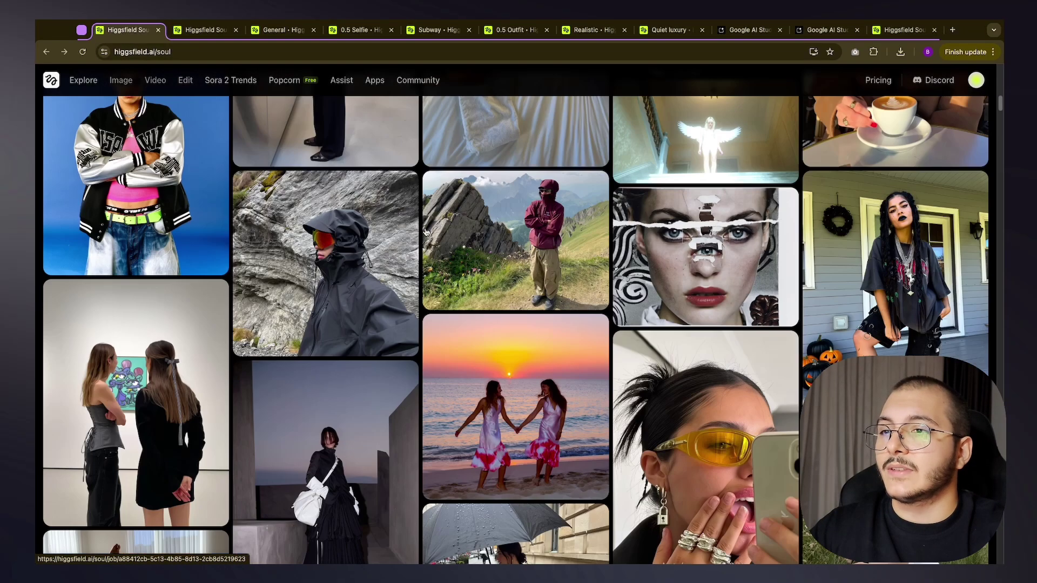
scroll(749, 259, down, 8)
scroll(722, 238, up, 3)
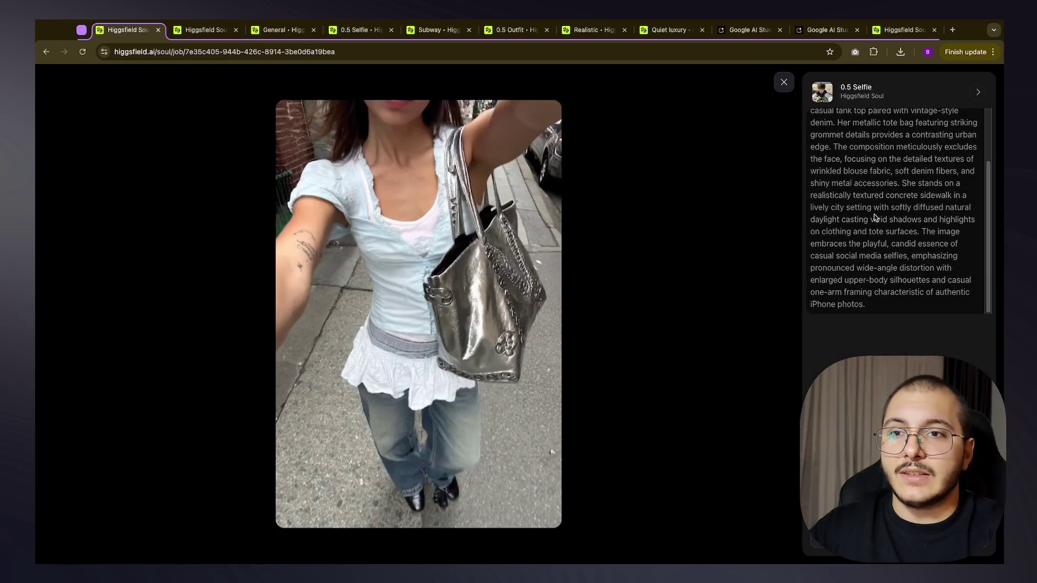
click(875, 215)
Close the 0.5 Selfie image details and scroll down the gallery
scroll(880, 194, up, 5)
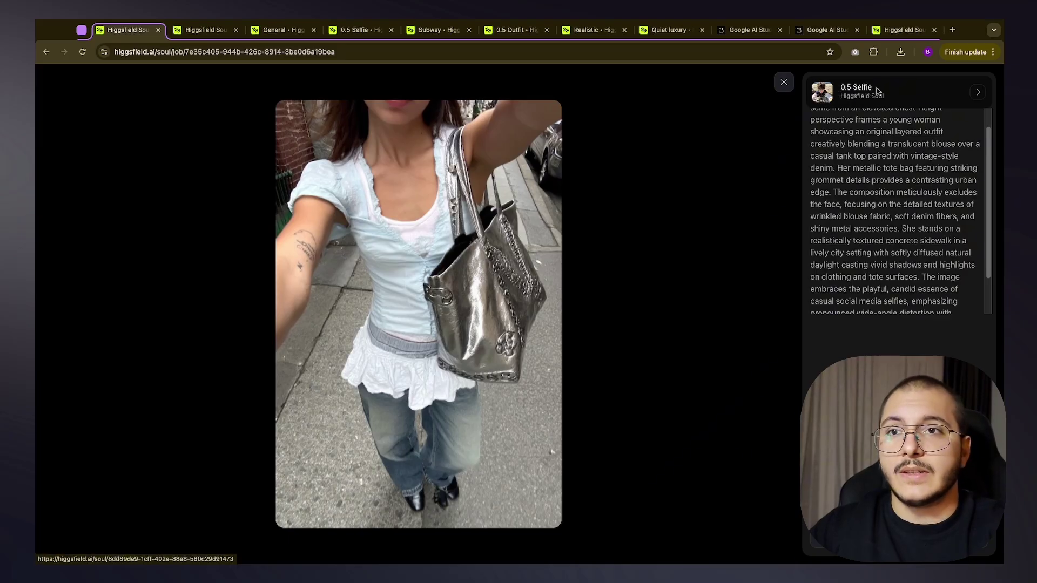
click(745, 166)
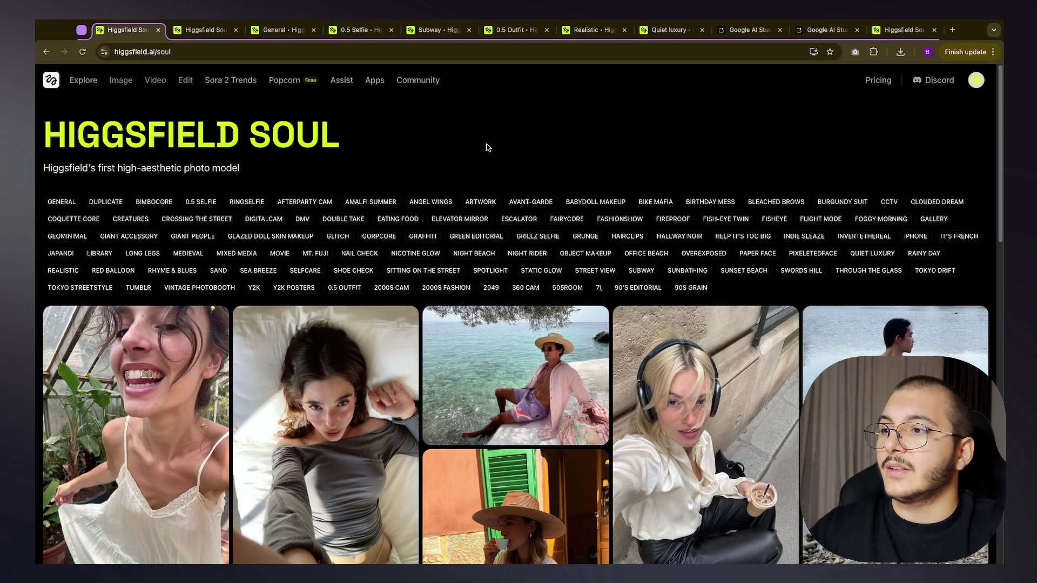
scroll(248, 205, down, 5)
scroll(248, 206, down, 5)
scroll(653, 233, down, 4)
scroll(333, 135, down, 3)
Close the Soul tab, browse the General gallery, and open the matcha latte IV-bag image
key(ctrl+w)
scroll(459, 178, down, 1)
scroll(458, 181, down, 10)
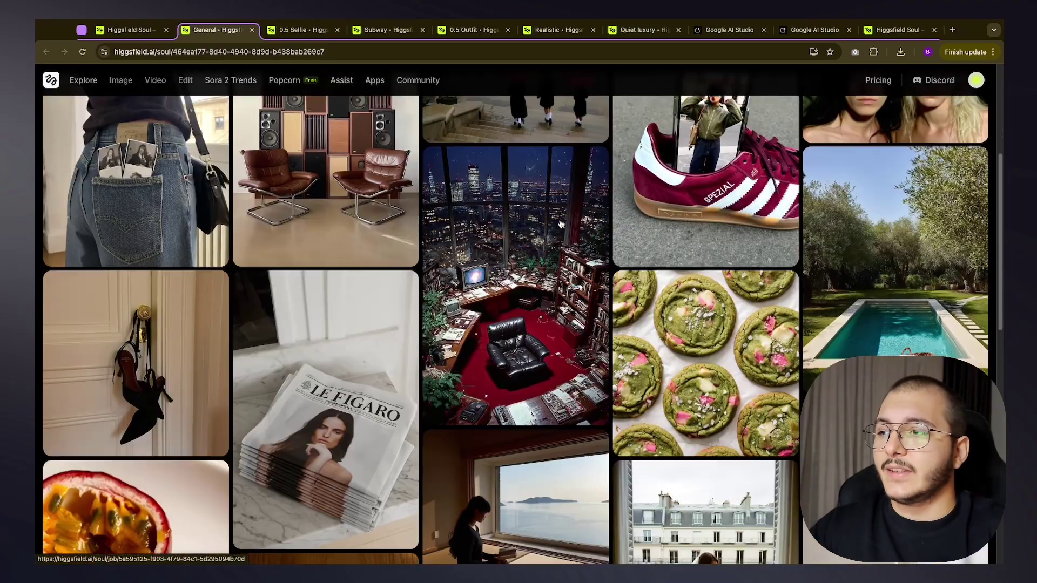
scroll(553, 229, down, 9)
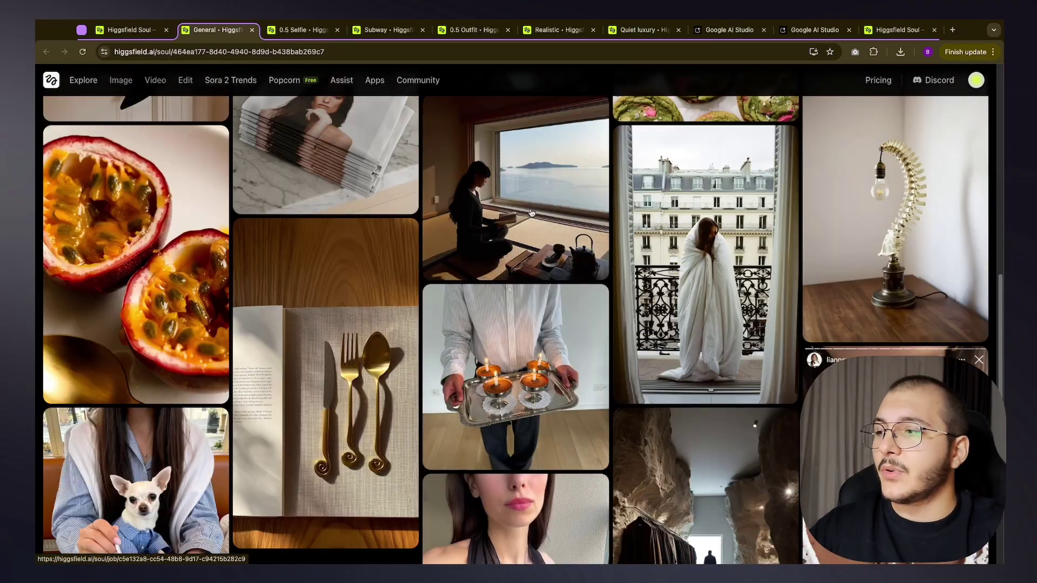
scroll(552, 223, up, 1)
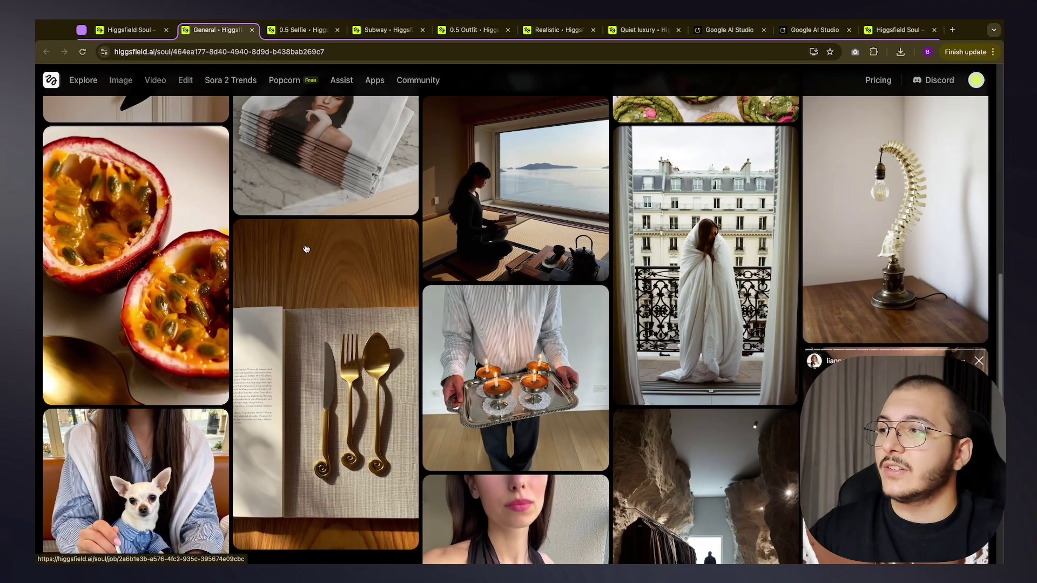
scroll(559, 254, down, 4)
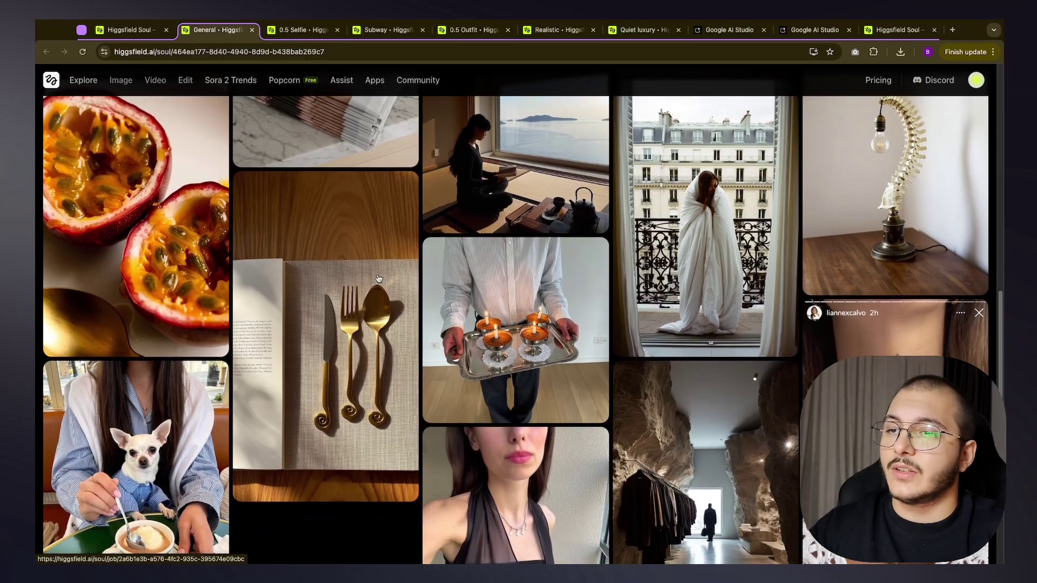
scroll(559, 254, down, 13)
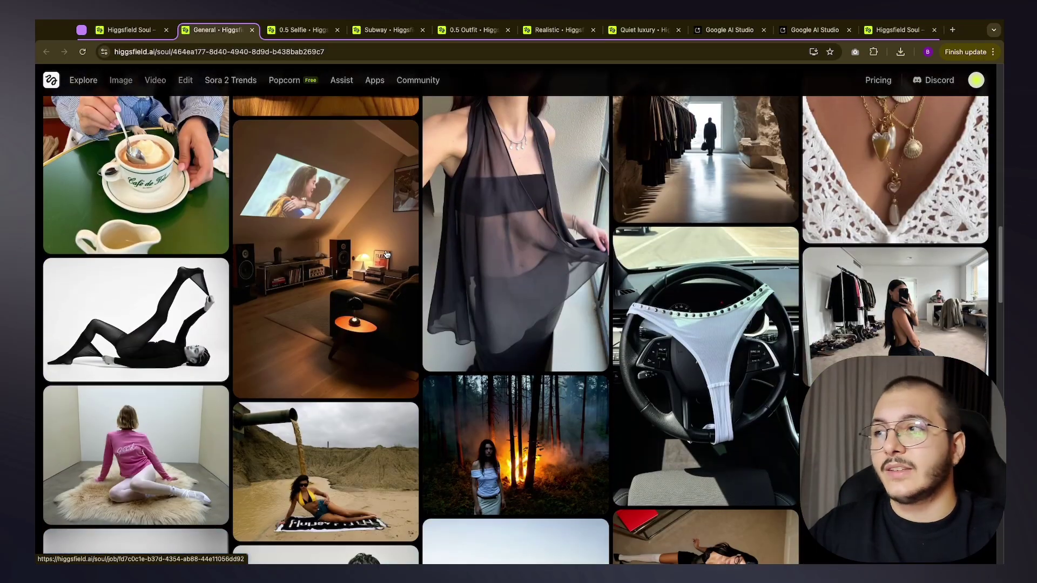
scroll(365, 242, down, 12)
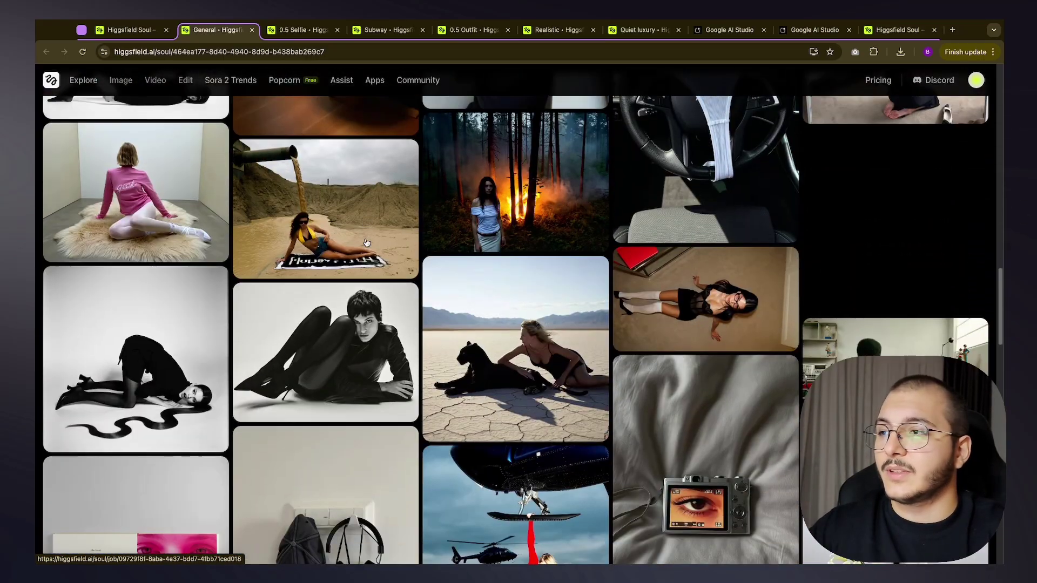
scroll(366, 242, down, 16)
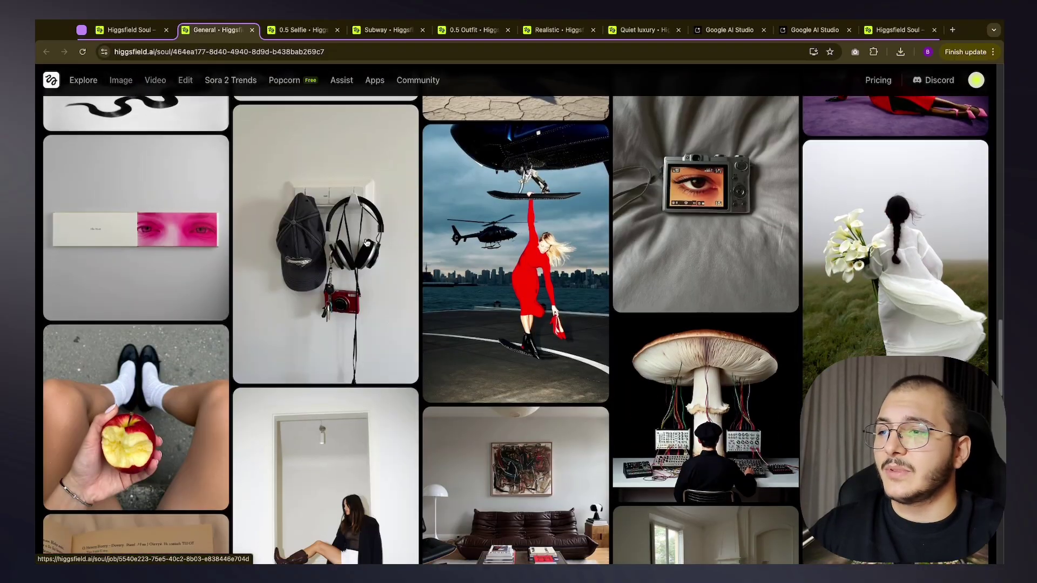
scroll(376, 247, down, 11)
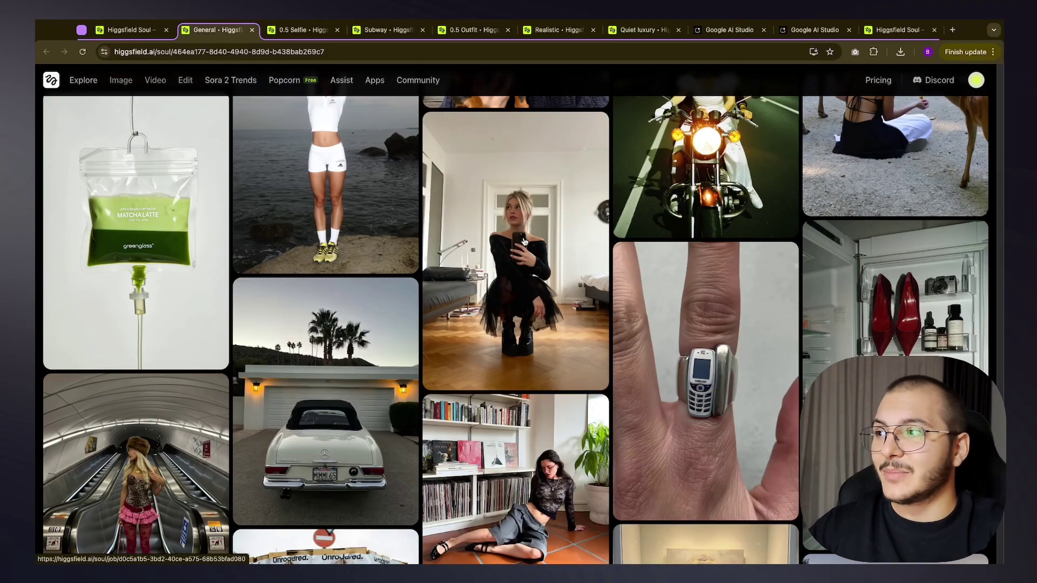
click(159, 258)
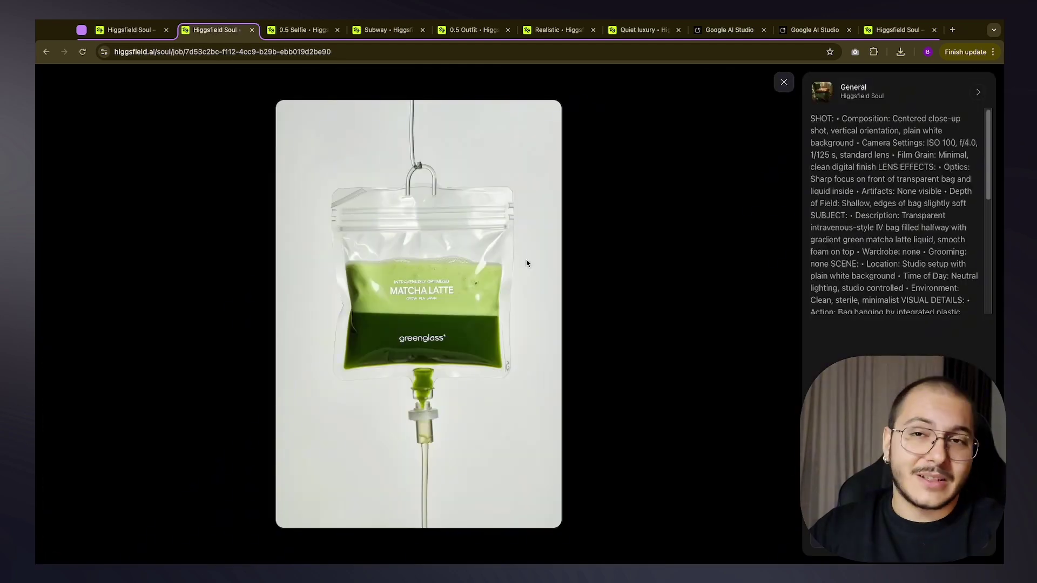
Close the matcha latte tab and browse the 0.5 Selfie ultra-wide selfie gallery
key(super+w)
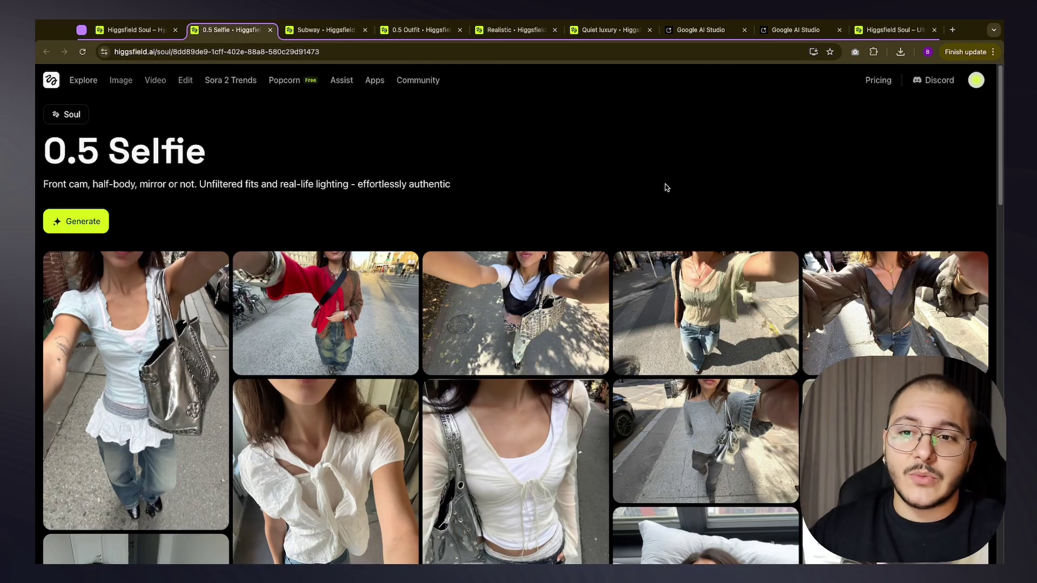
scroll(628, 185, down, 6)
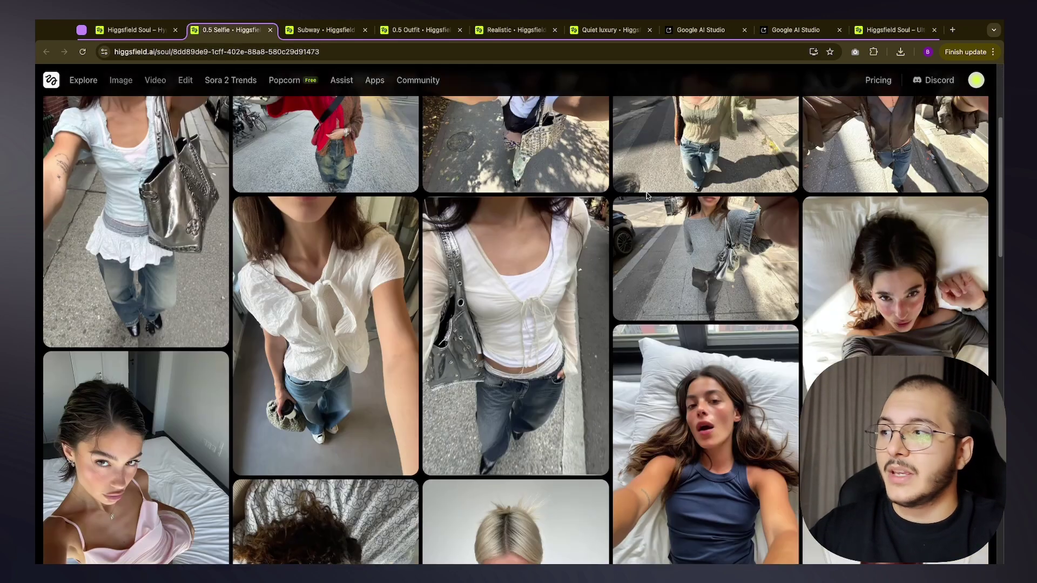
scroll(852, 235, up, 6)
scroll(259, 308, down, 8)
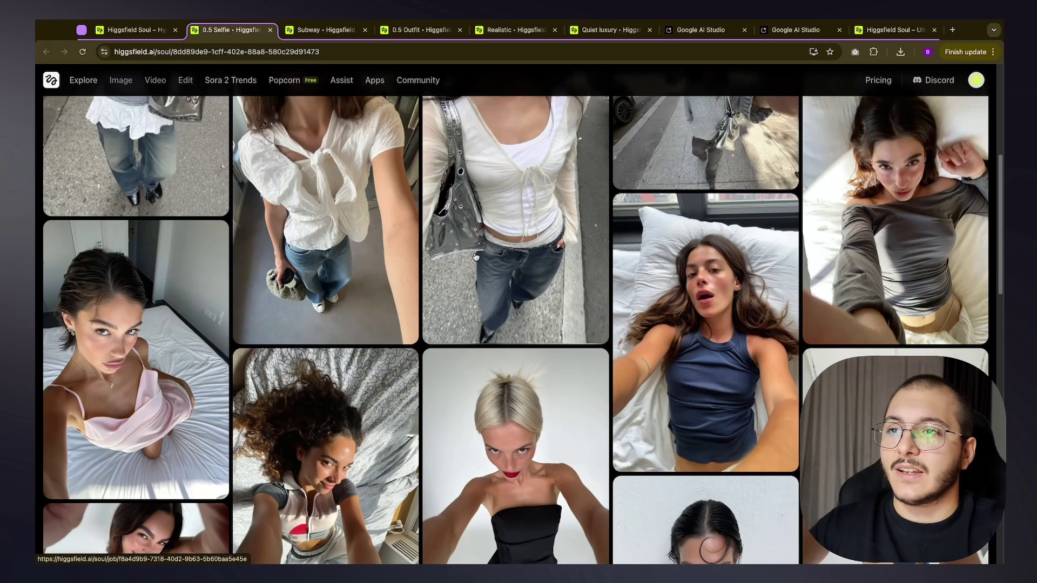
scroll(609, 243, down, 3)
scroll(609, 243, down, 1)
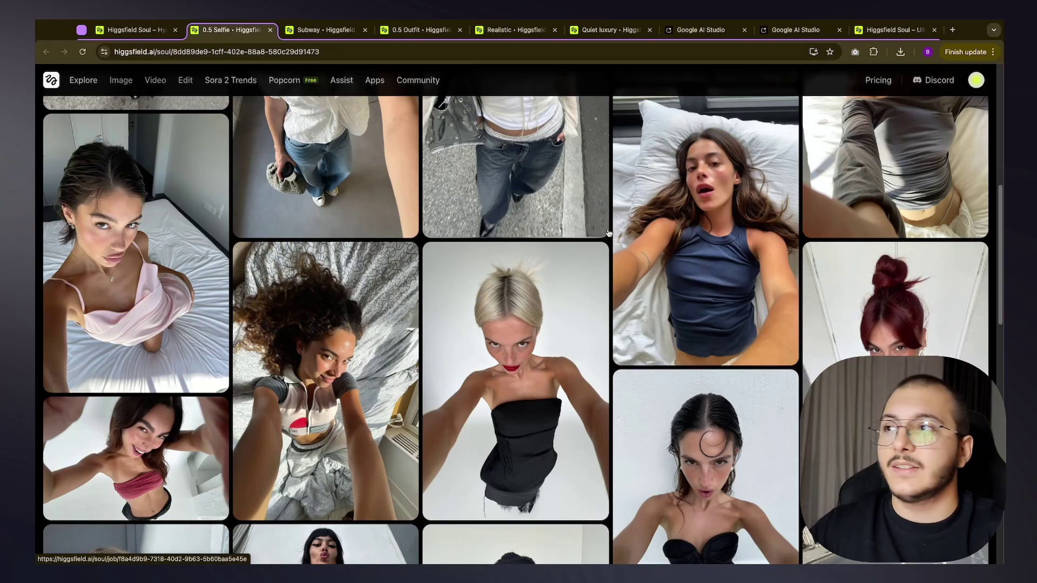
scroll(609, 233, down, 5)
scroll(608, 233, down, 4)
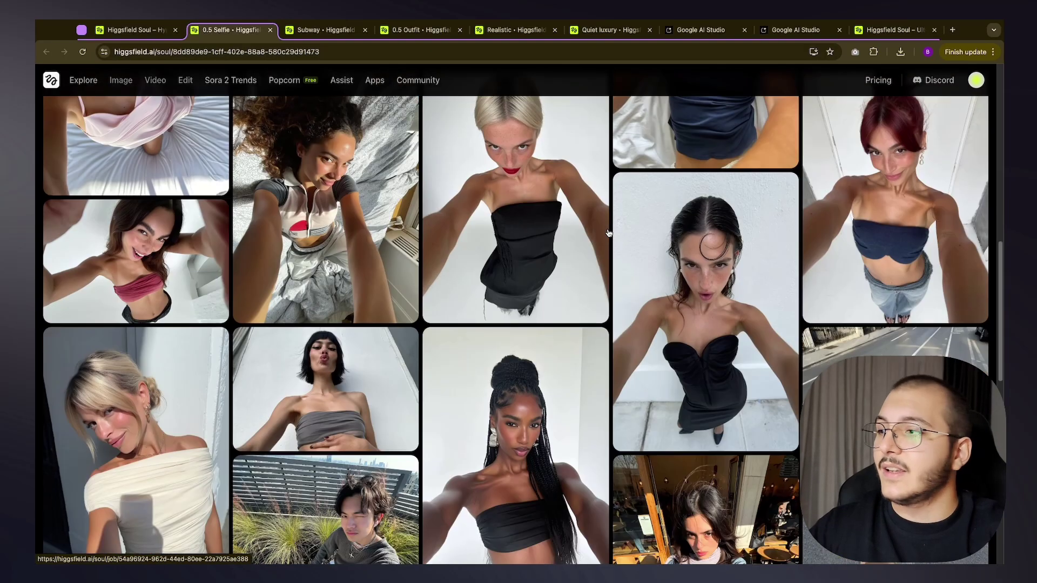
scroll(609, 233, down, 6)
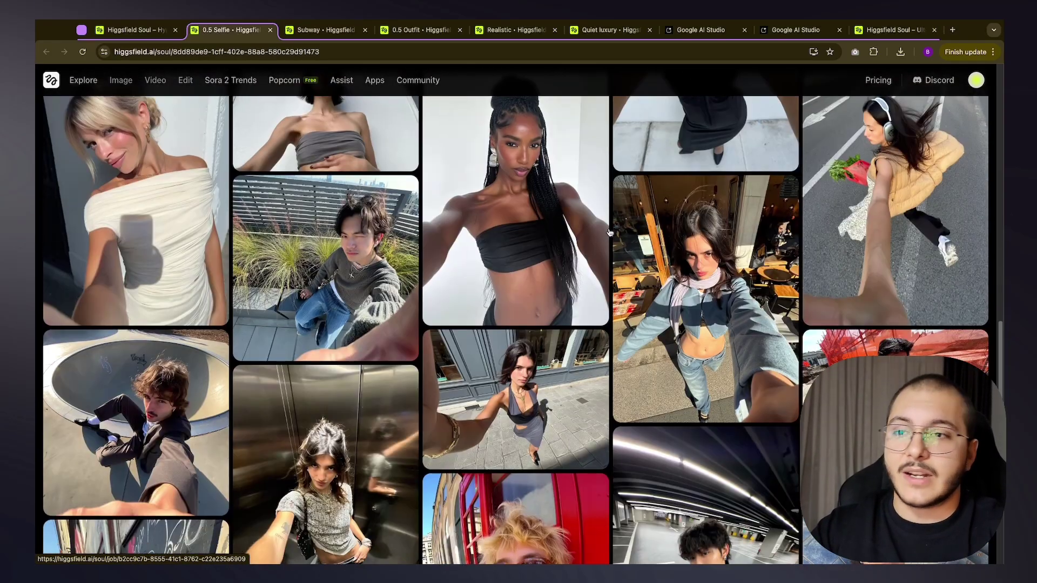
Switch to the Subway style tab and browse its photos of women in subway cars
key(ctrl+Tab)
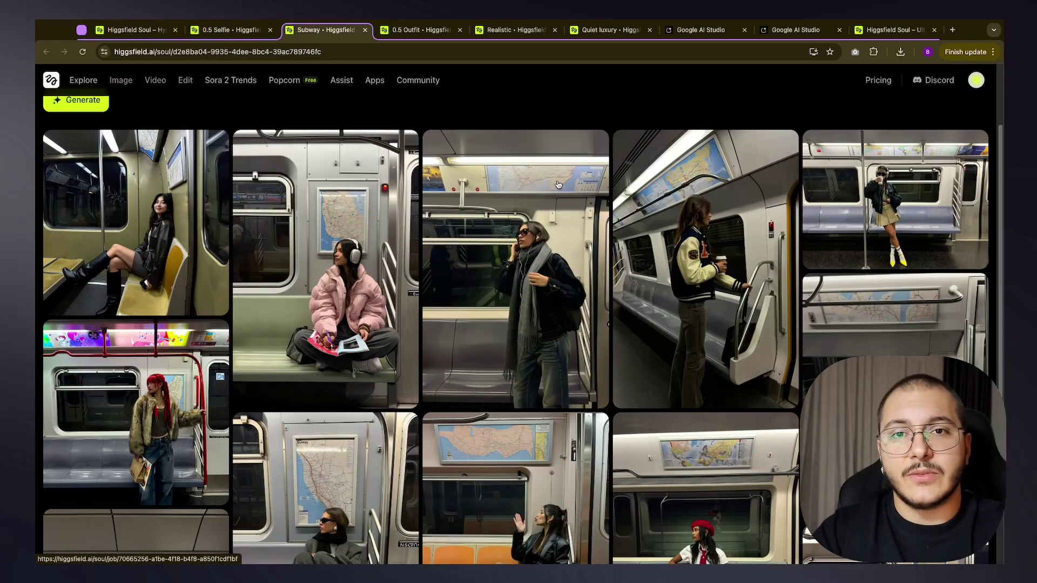
scroll(656, 240, down, 1)
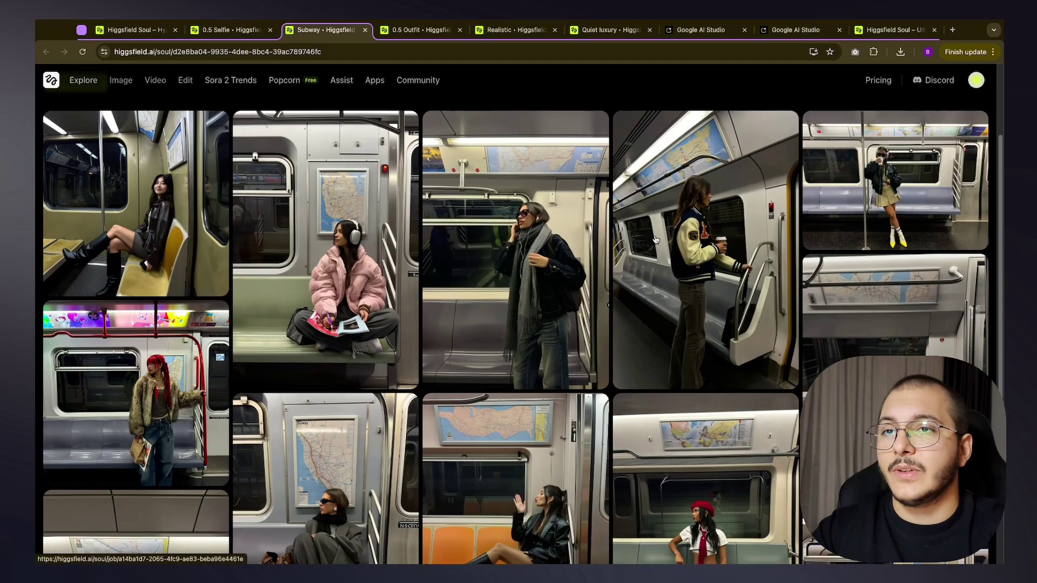
scroll(656, 240, down, 7)
scroll(681, 248, up, 1)
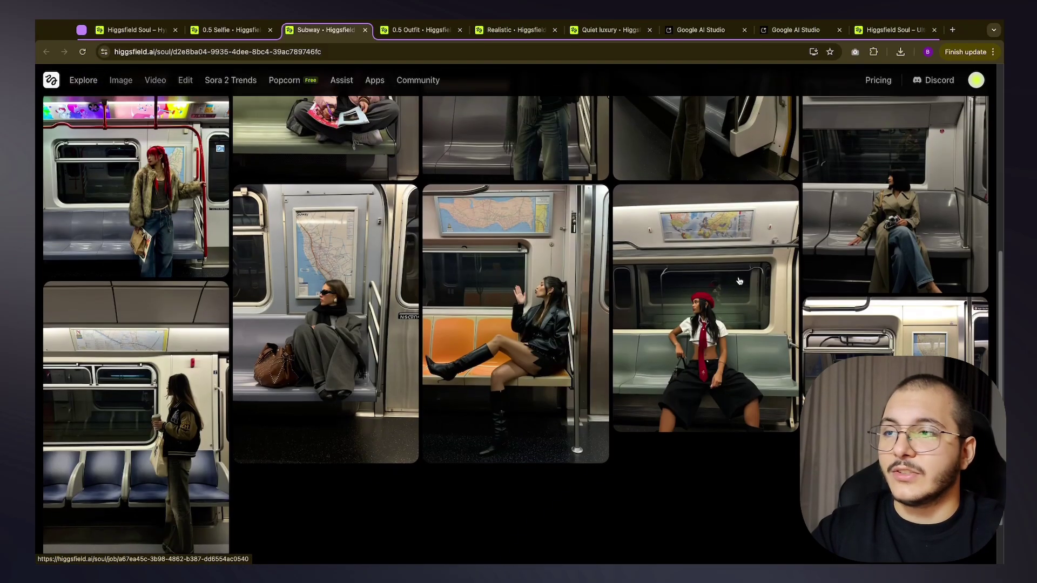
scroll(777, 294, up, 6)
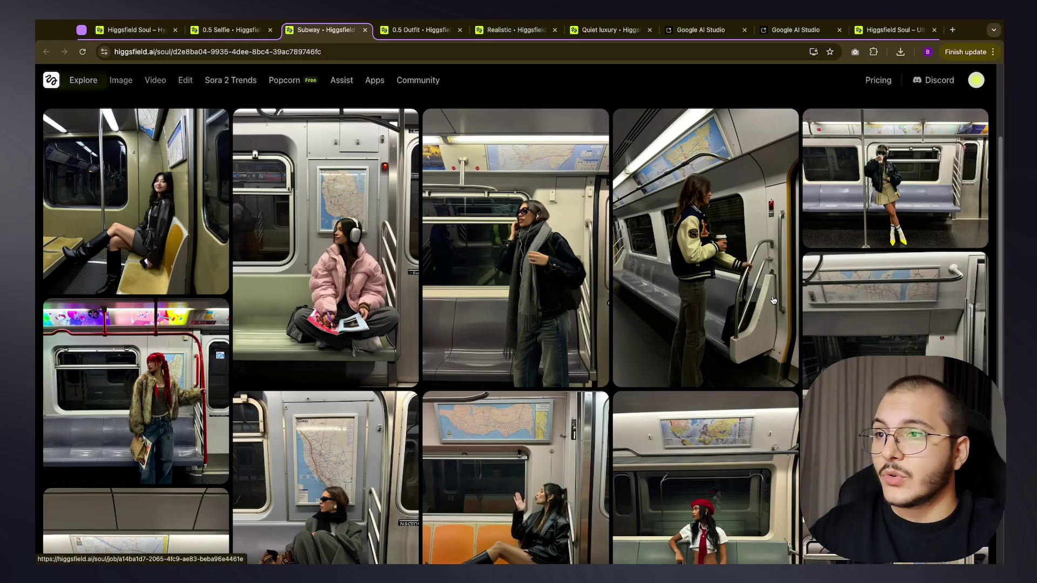
scroll(773, 301, up, 3)
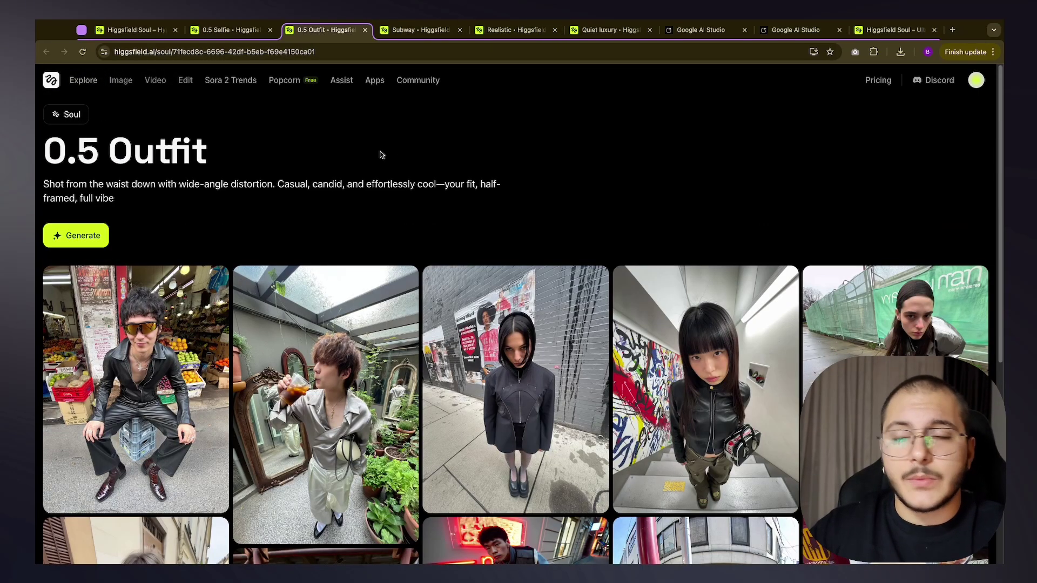
Browse the 0.5 Outfit street-fashion examples, then move to the Quiet luxury style tab
scroll(461, 212, down, 2)
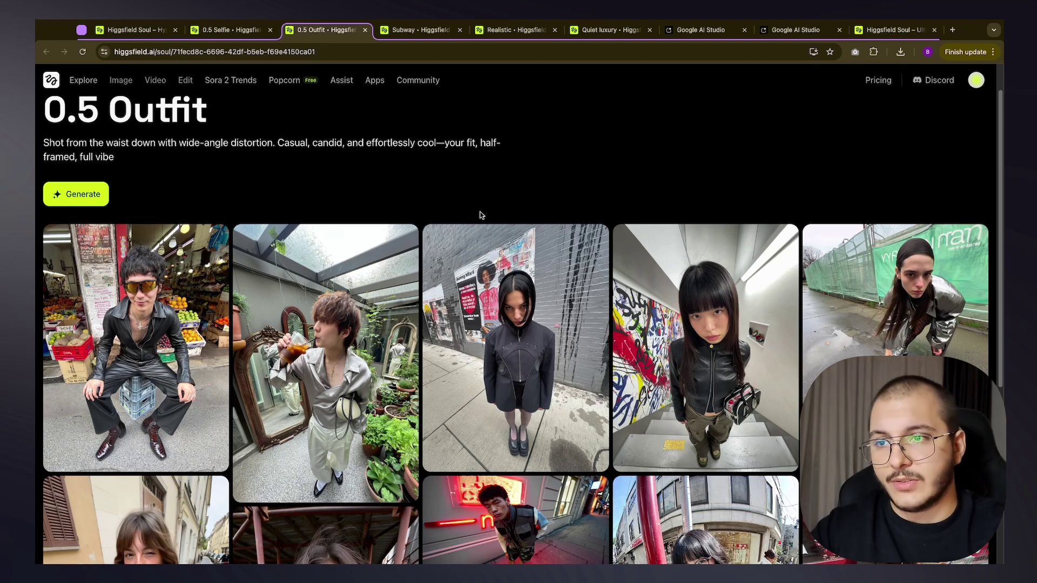
scroll(514, 202, down, 5)
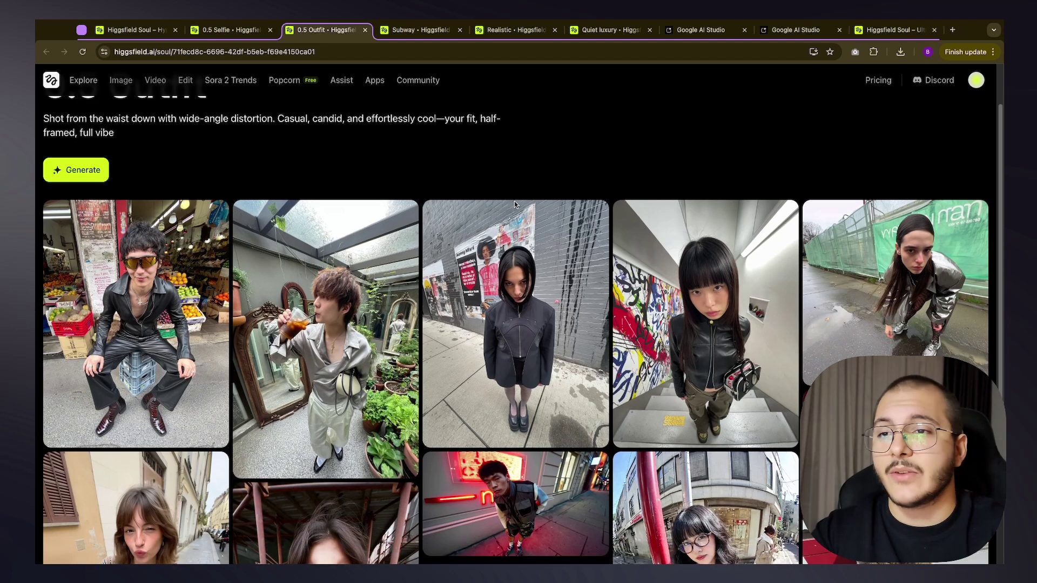
scroll(544, 201, down, 4)
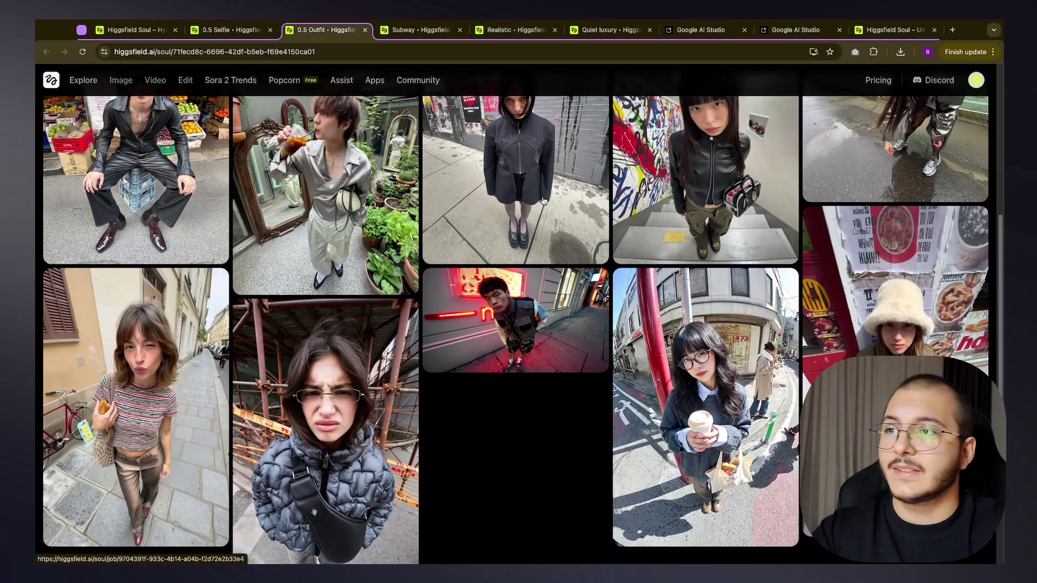
scroll(556, 267, up, 3)
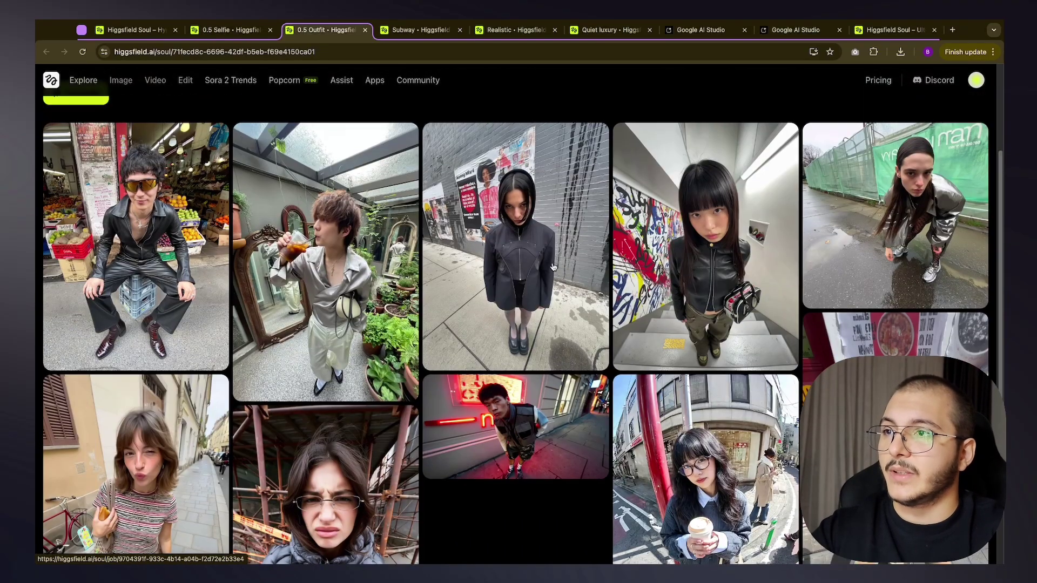
key(ctrl+Tab)
key(ctrl+Tab)
key(ctrl+Tab)
Scroll the Quiet luxury samples and read the mountain balustrade image's prompt, then return to Soul
scroll(626, 162, down, 1)
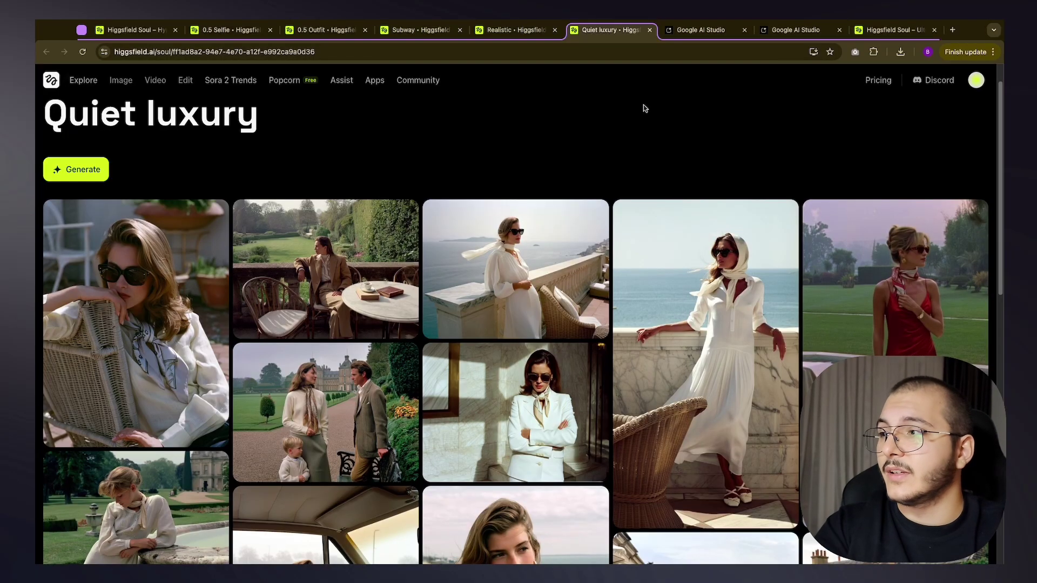
scroll(676, 162, down, 3)
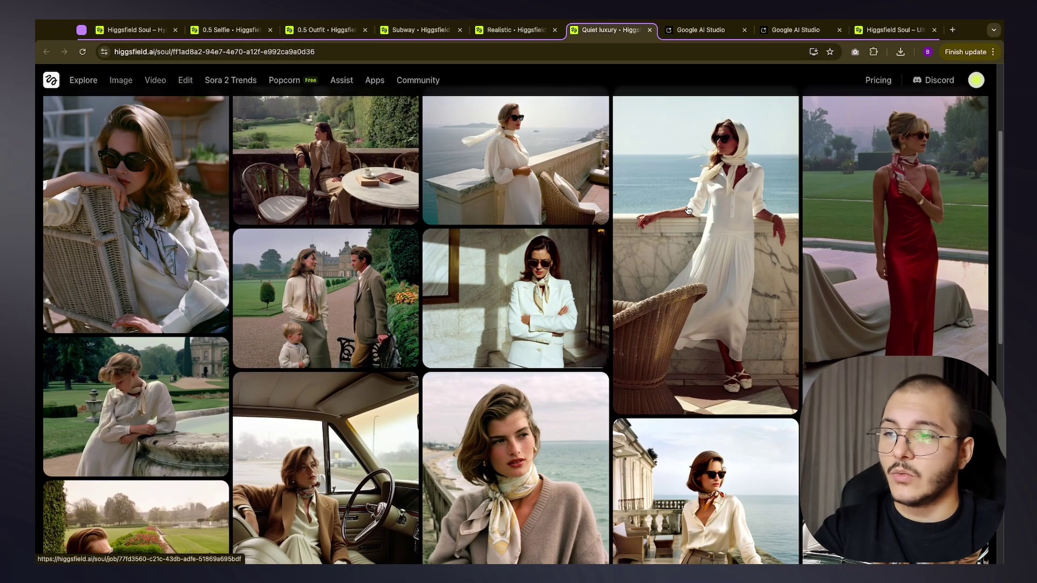
scroll(688, 210, down, 3)
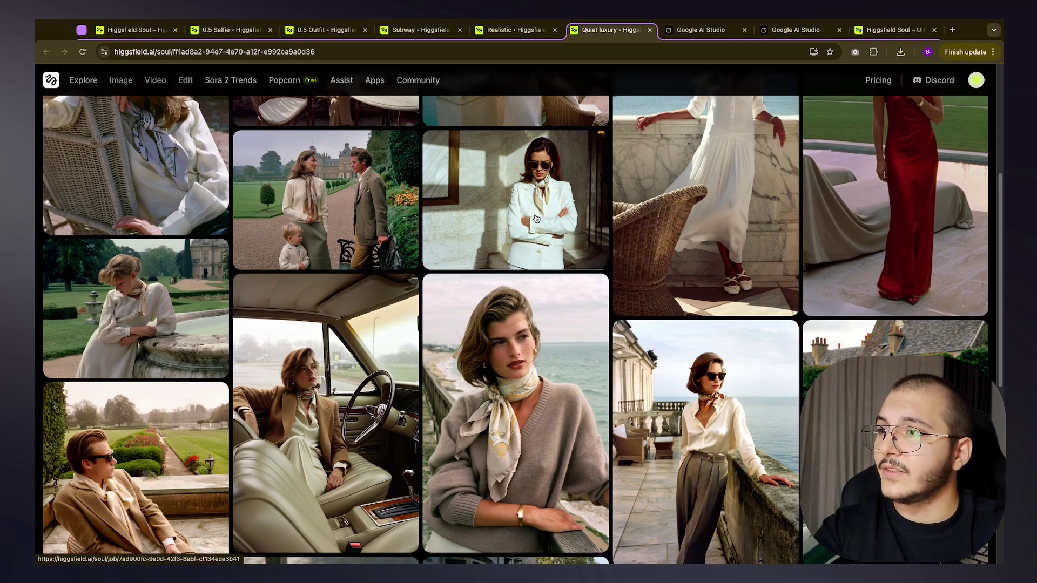
scroll(536, 218, down, 1)
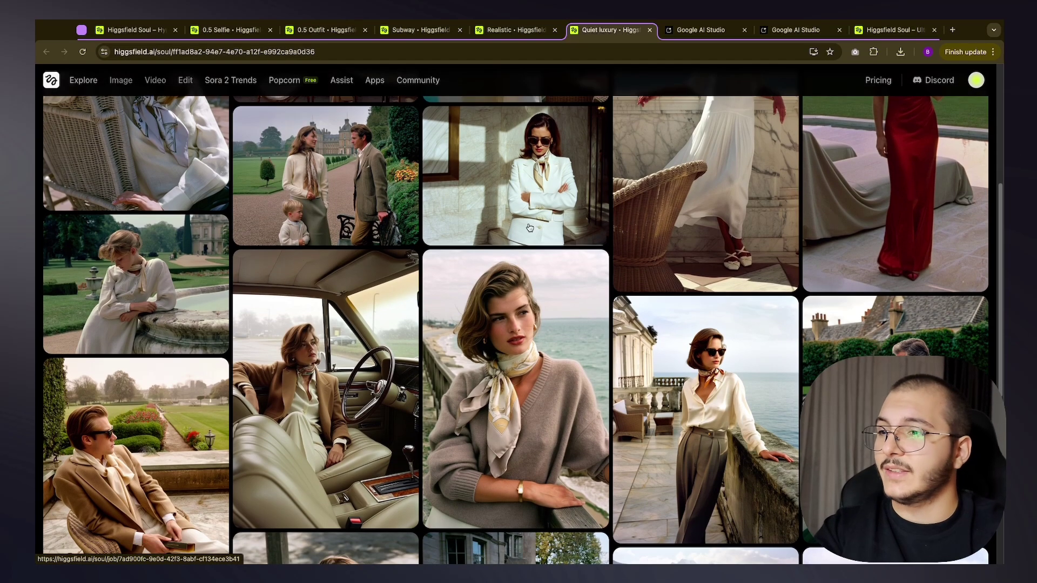
scroll(532, 222, down, 2)
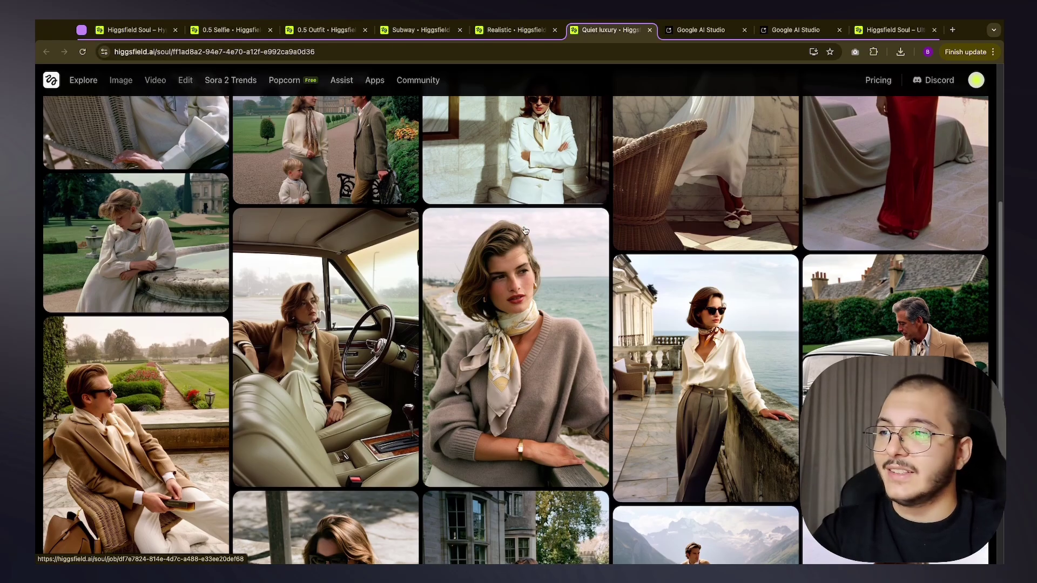
scroll(525, 232, down, 5)
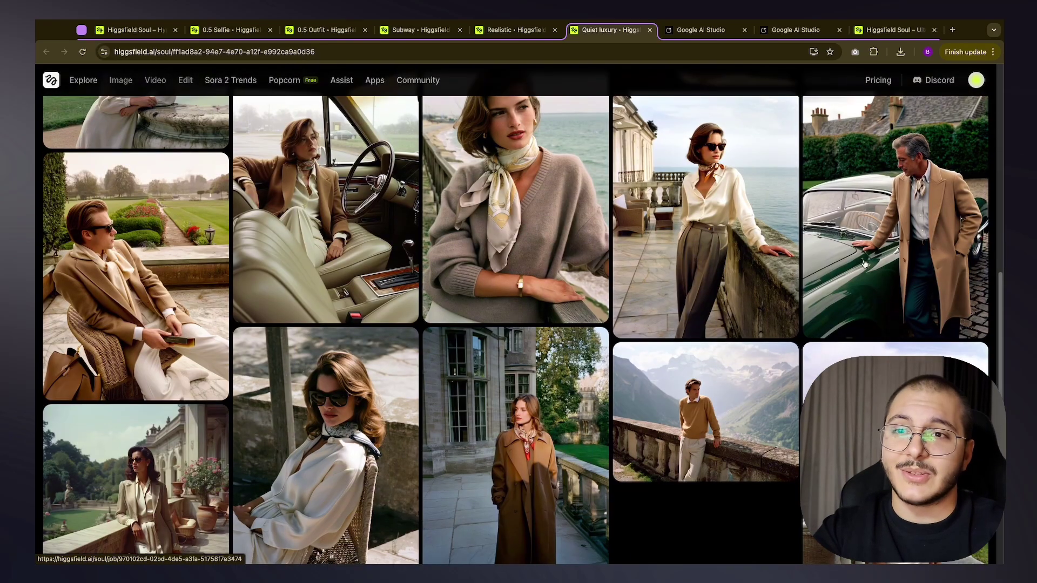
scroll(927, 272, down, 1)
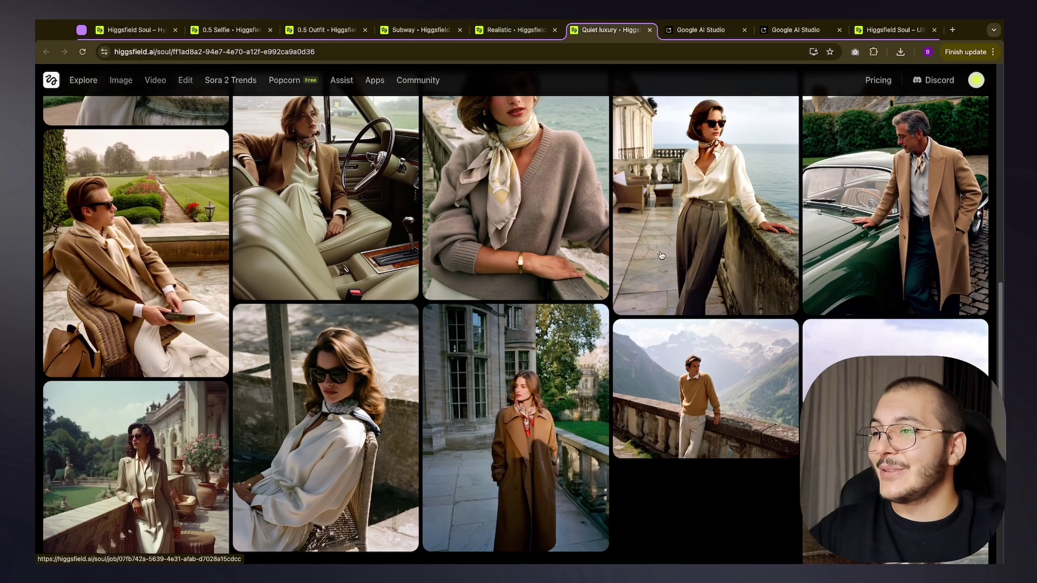
scroll(540, 264, down, 3)
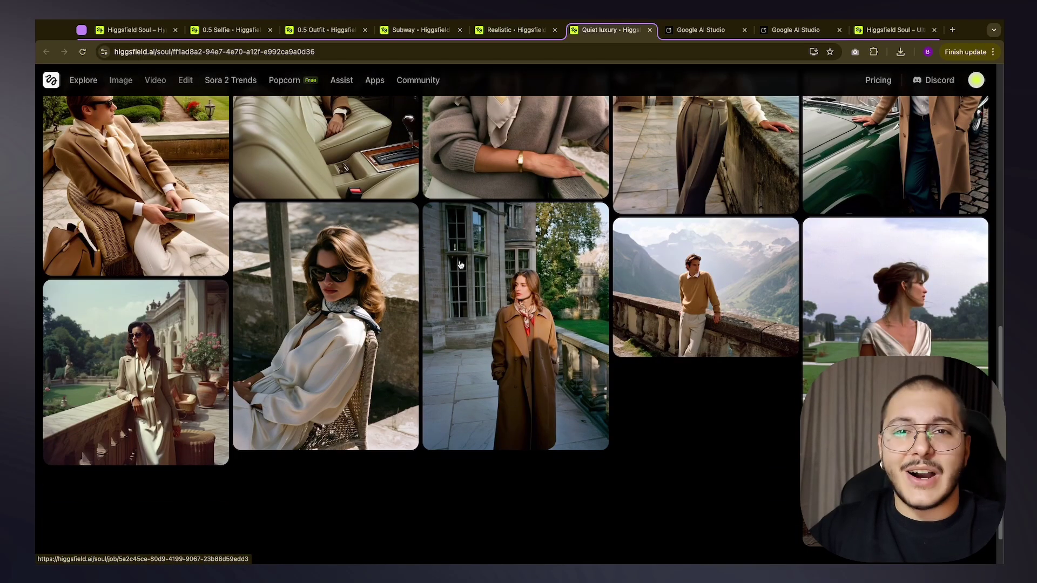
click(693, 297)
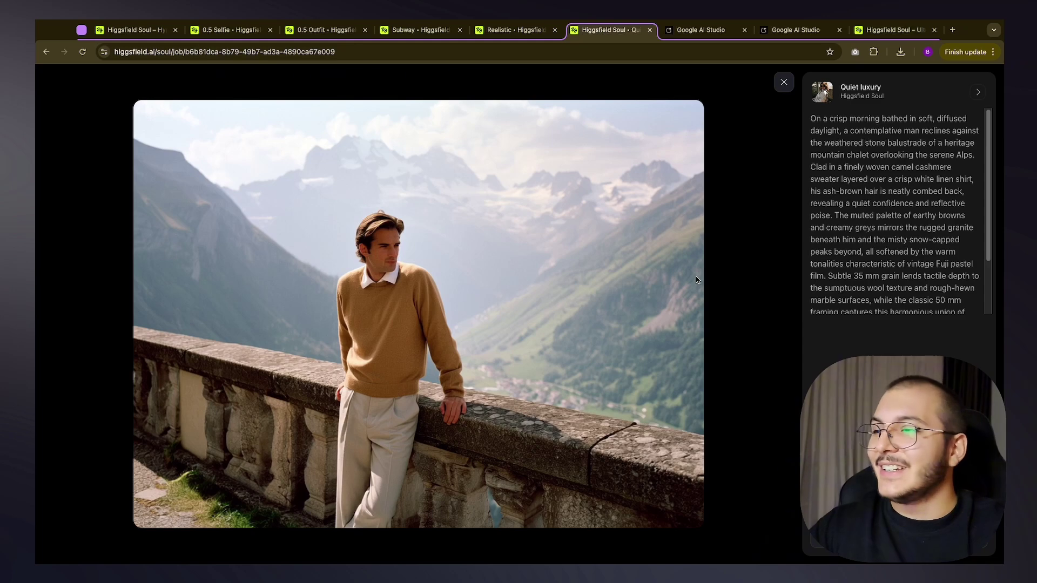
key(Escape)
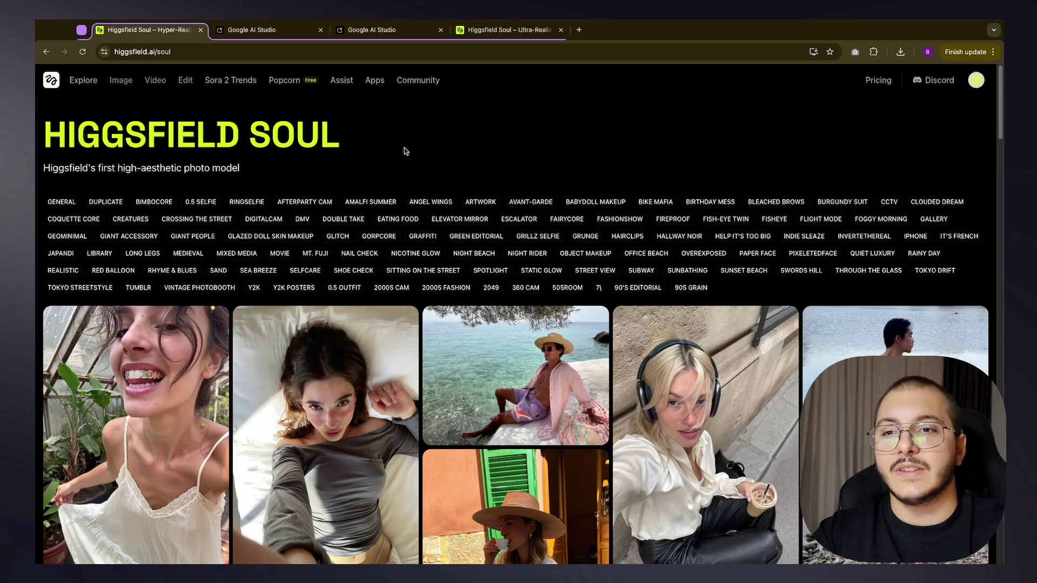
Browse the Street view style samples, then return to the main Soul page
click(595, 270)
scroll(475, 200, down, 5)
scroll(430, 237, down, 2)
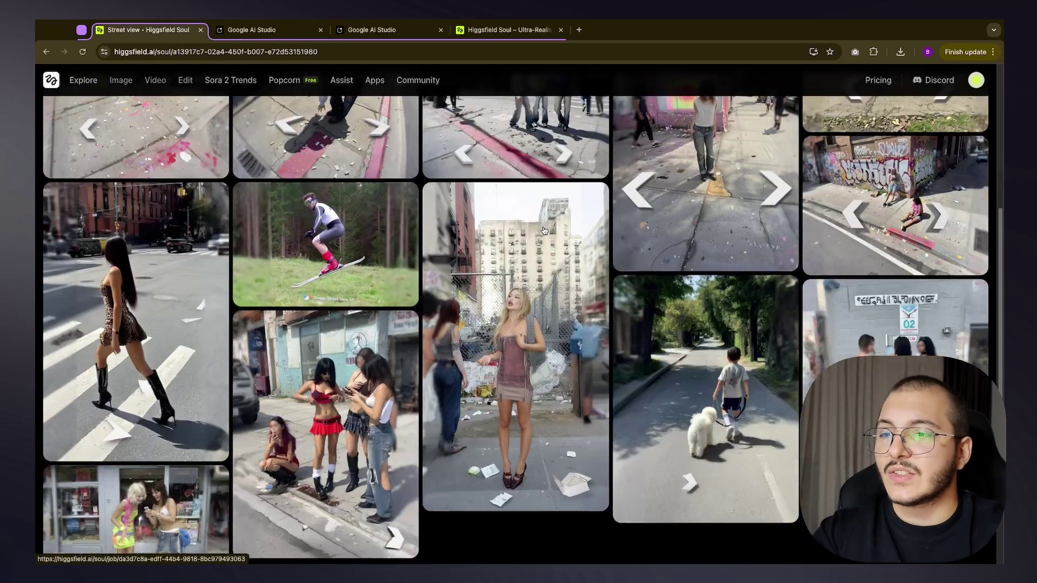
scroll(500, 320, up, 2)
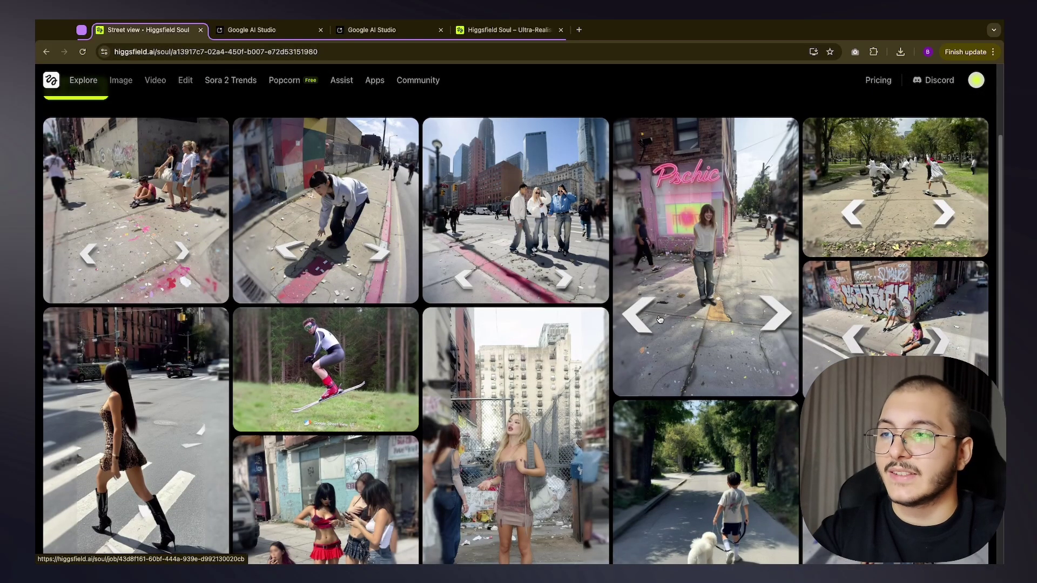
scroll(476, 146, up, 3)
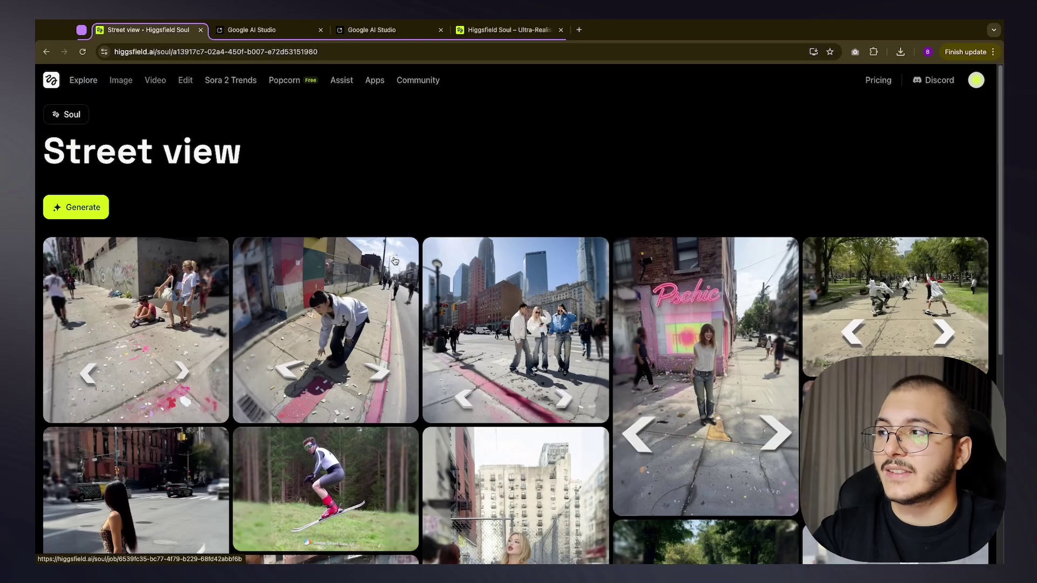
click(46, 51)
click(500, 217)
scroll(543, 223, down, 2)
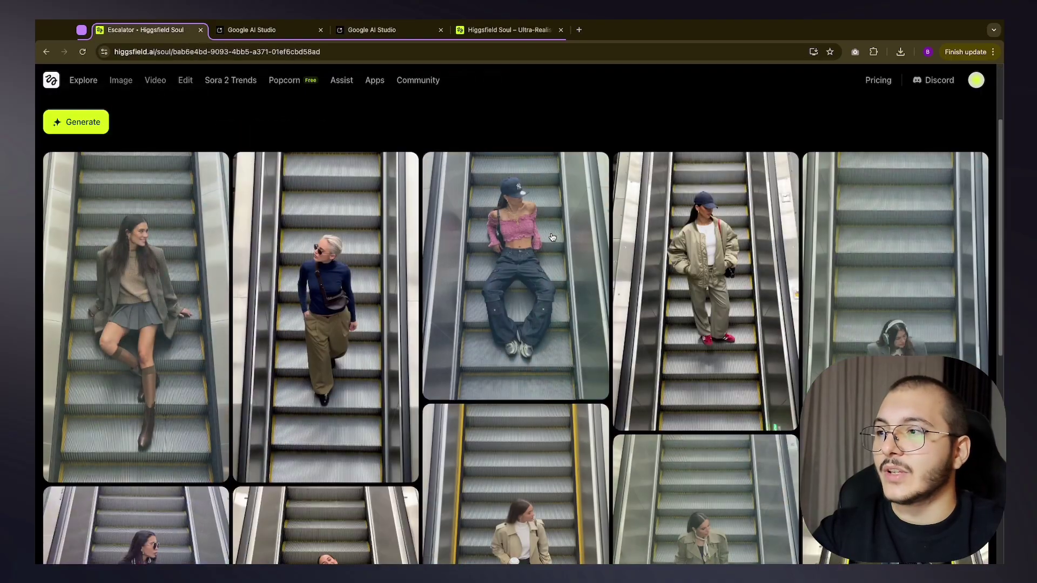
scroll(153, 276, down, 8)
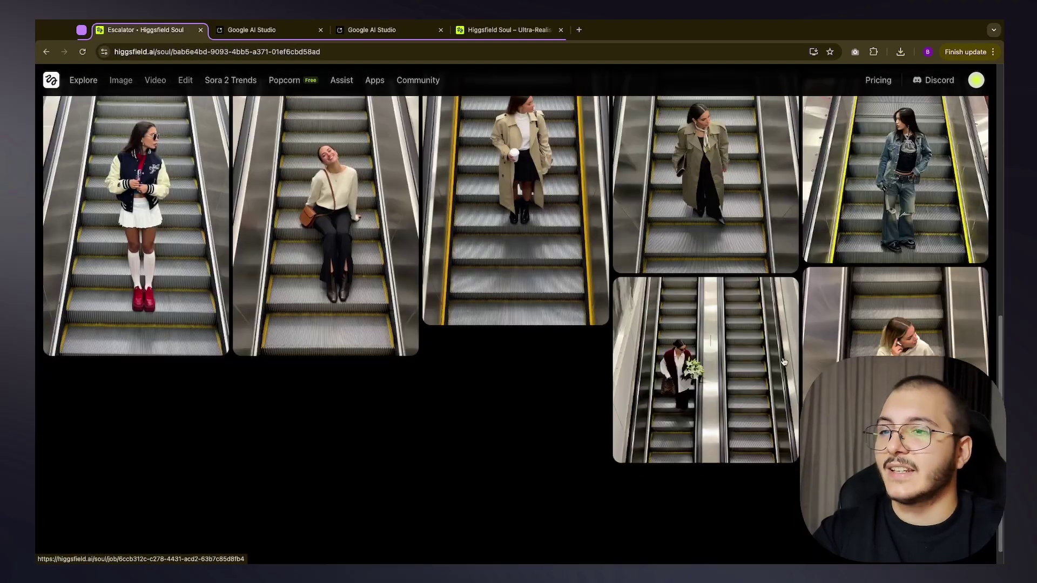
scroll(808, 366, up, 5)
scroll(756, 346, up, 4)
scroll(700, 319, down, 2)
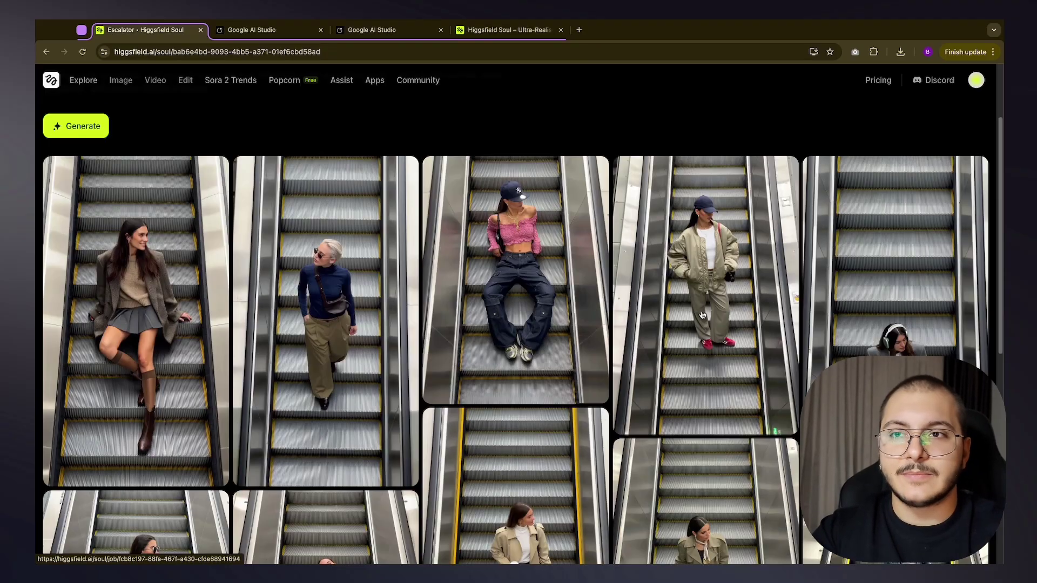
scroll(703, 319, down, 1)
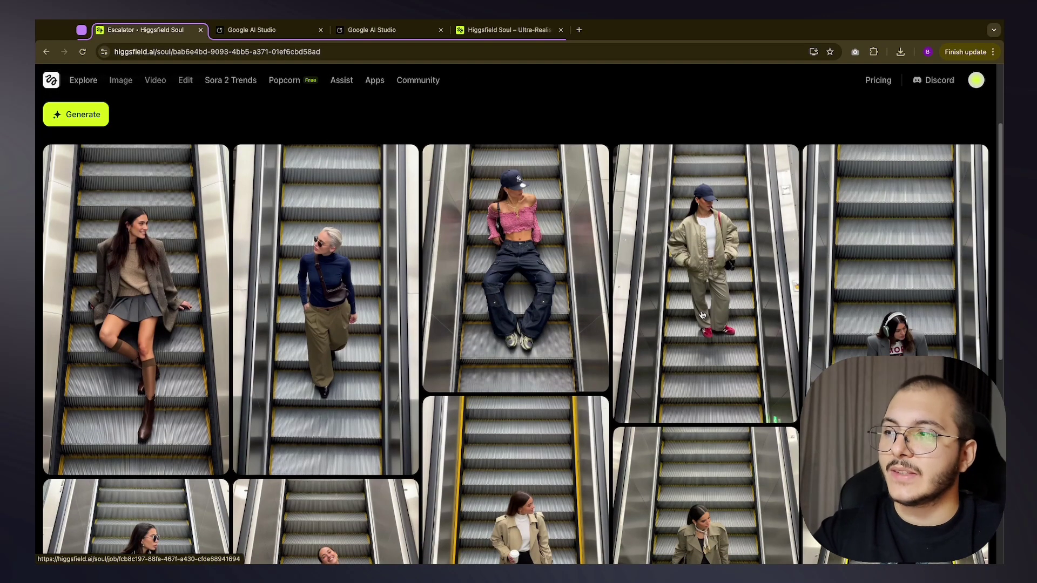
scroll(703, 315, down, 3)
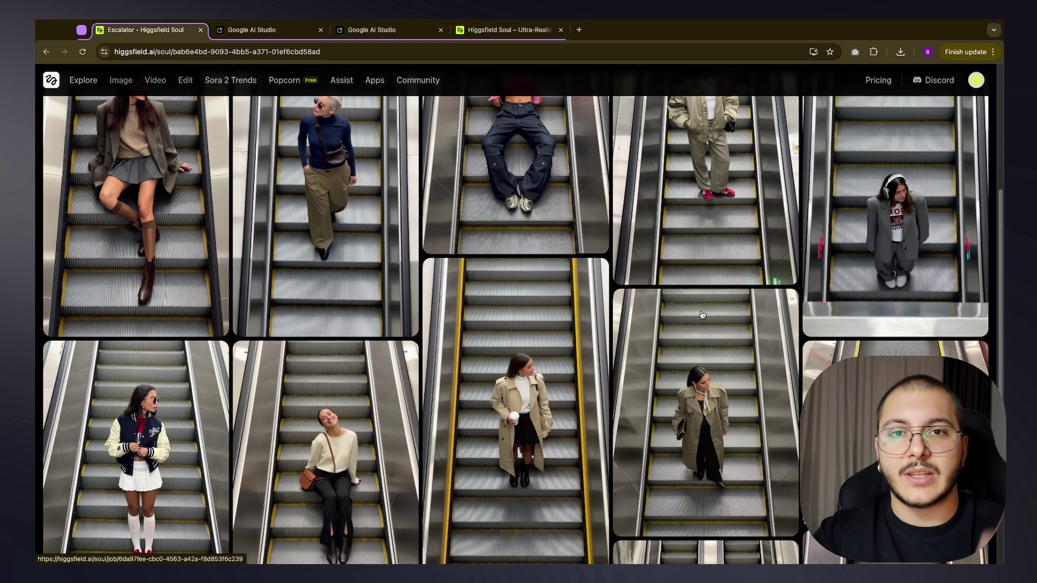
scroll(702, 315, up, 1)
scroll(702, 315, up, 4)
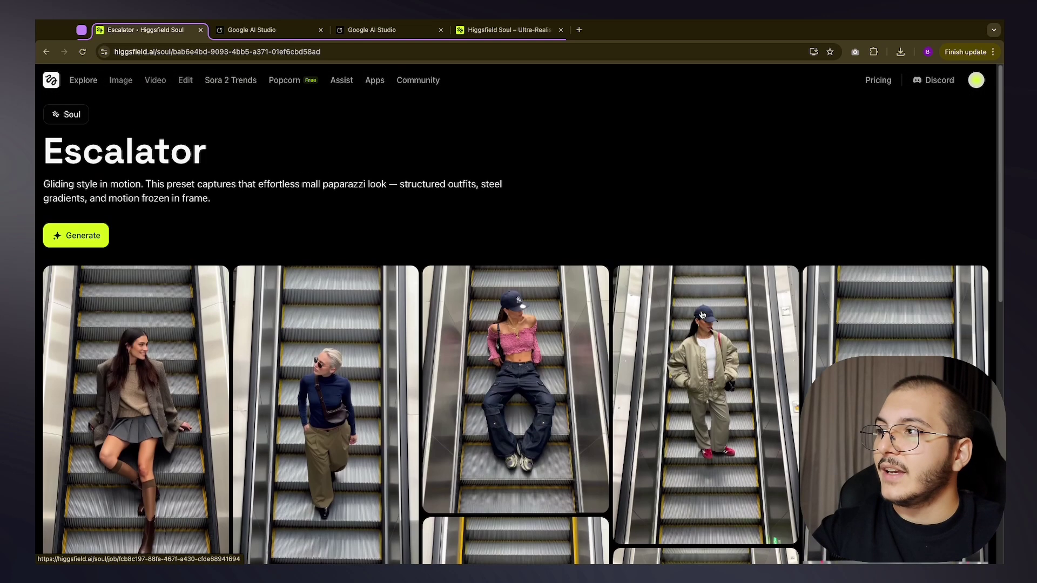
scroll(702, 315, down, 2)
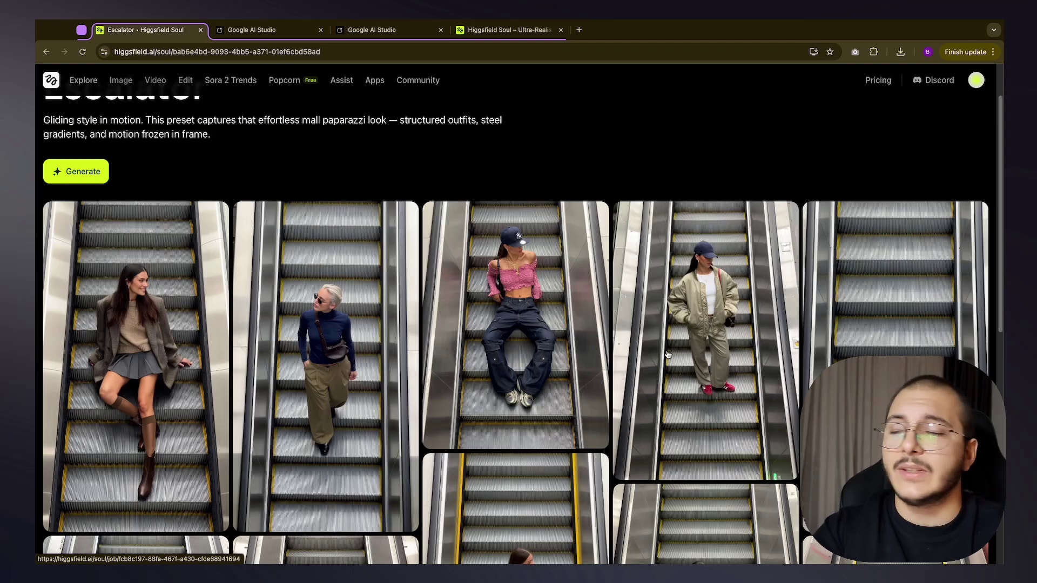
scroll(668, 355, down, 1)
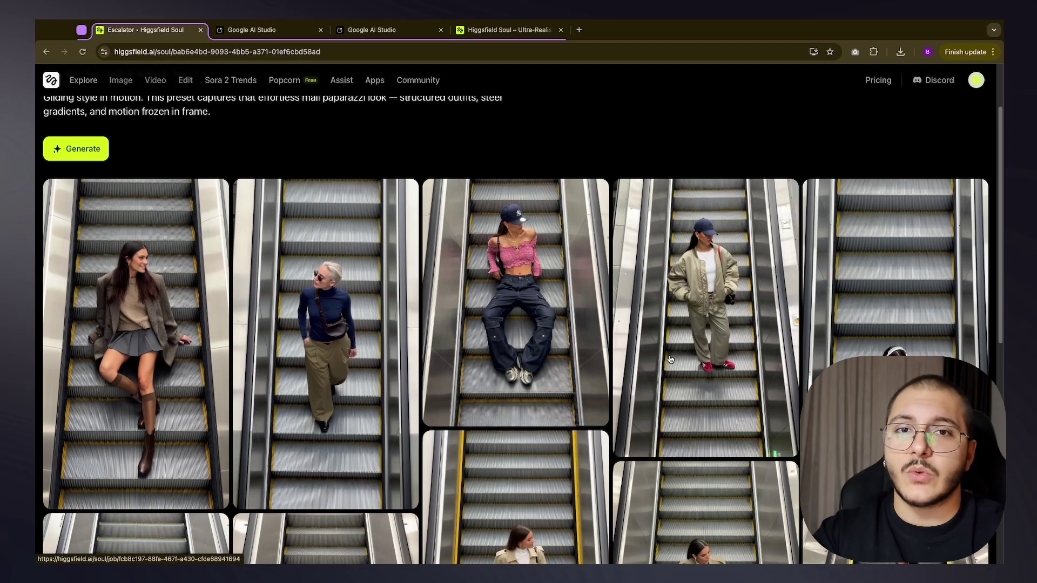
scroll(594, 319, down, 3)
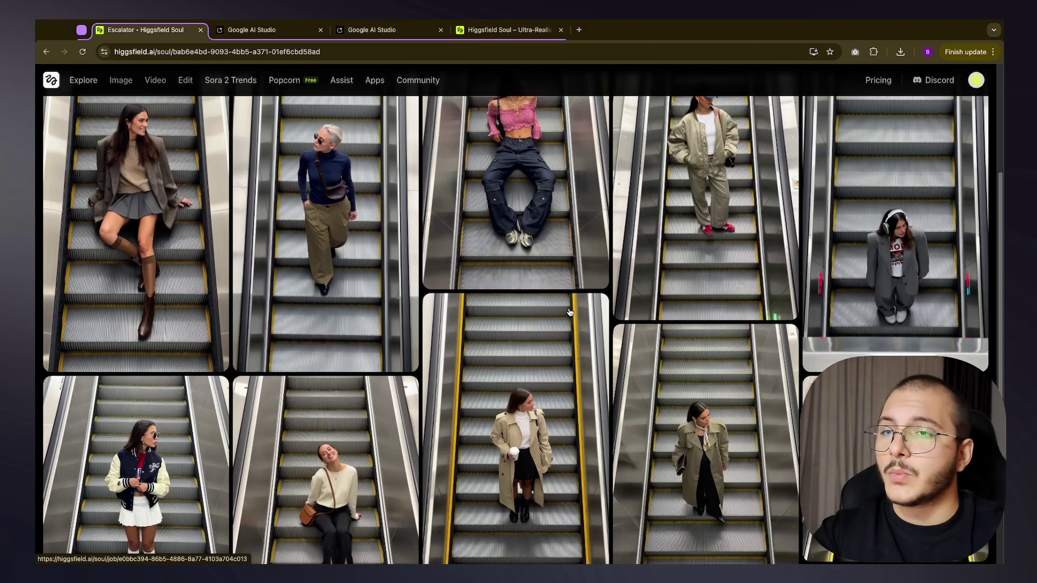
scroll(556, 309, down, 1)
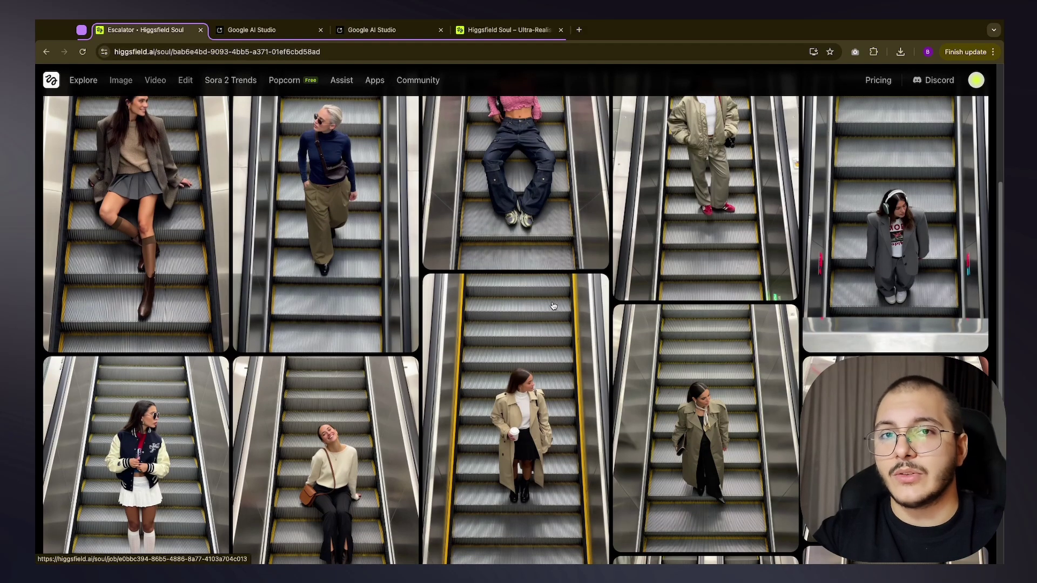
scroll(562, 322, up, 1)
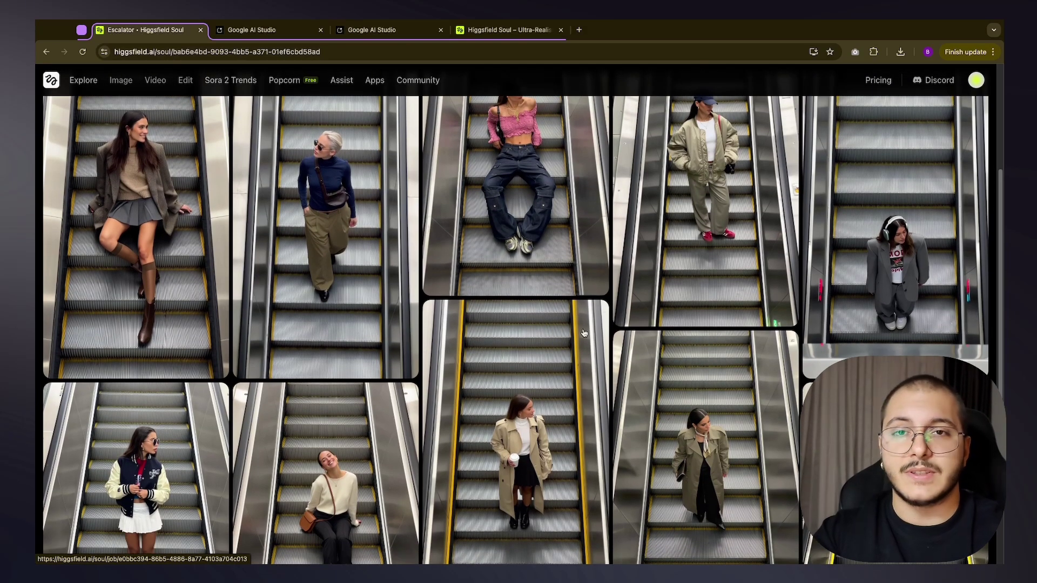
scroll(524, 290, up, 5)
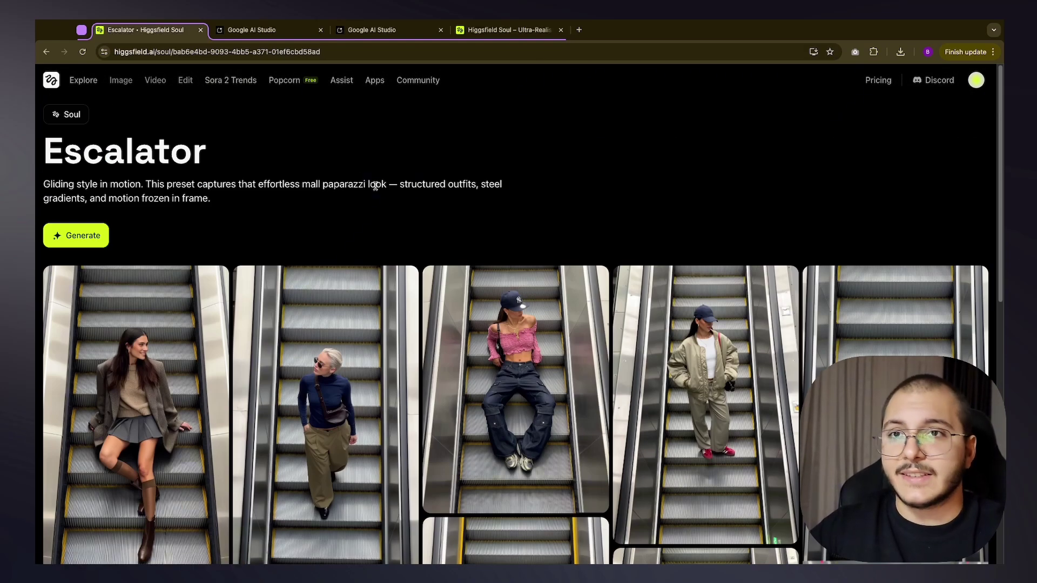
scroll(362, 184, down, 1)
scroll(366, 193, down, 1)
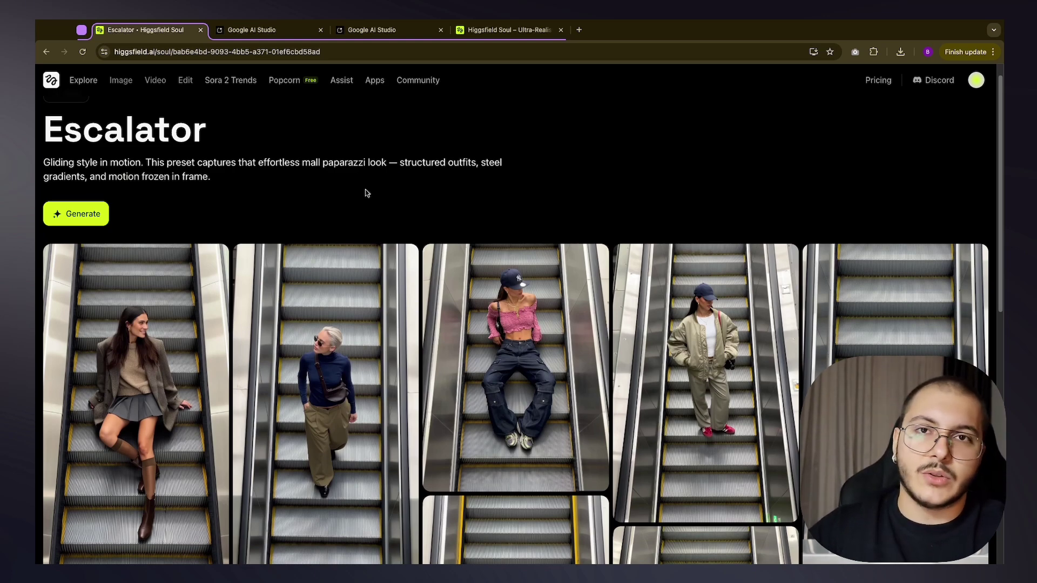
Return to the main Soul page and preview the bed selfie and straw hat example images
key(super+Left)
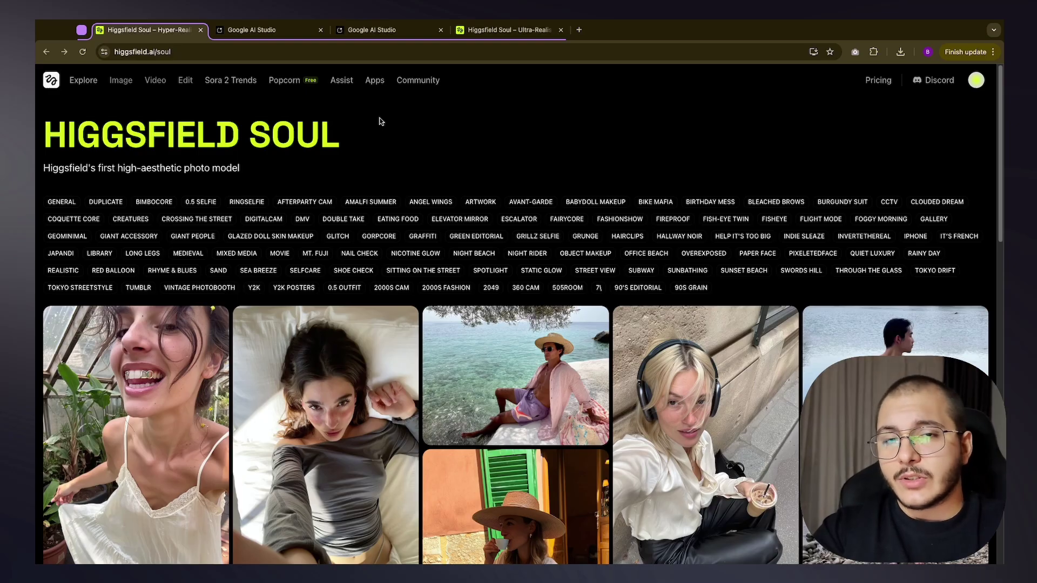
scroll(380, 121, down, 5)
click(381, 121)
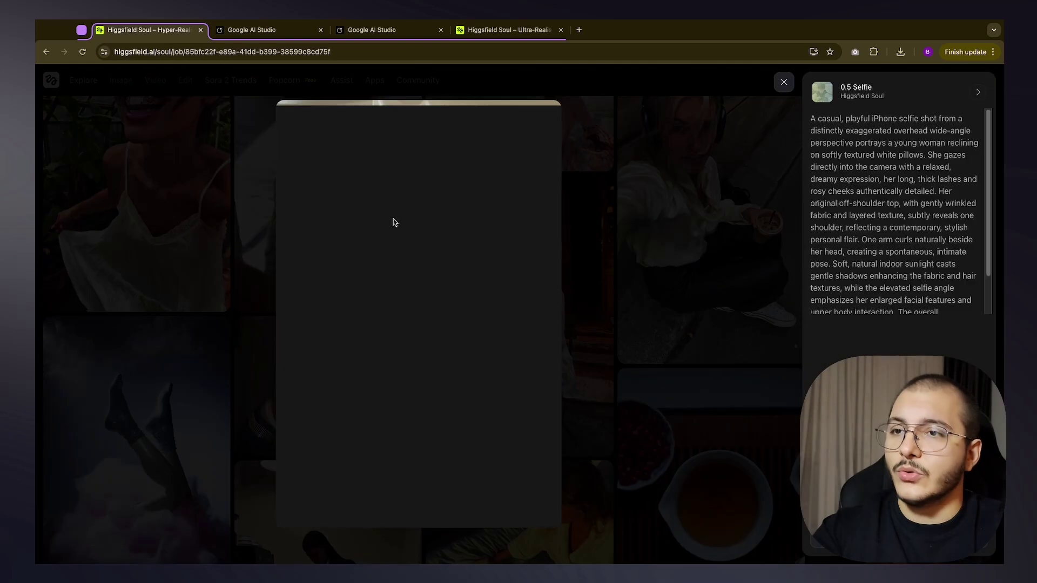
scroll(891, 204, down, 3)
click(737, 197)
click(510, 253)
click(711, 247)
Preview the tea bowl, Gorpcore hoodie and Grunge examples, then scroll back to the top
scroll(697, 259, down, 4)
click(685, 280)
click(685, 280)
scroll(685, 280, down, 4)
click(513, 227)
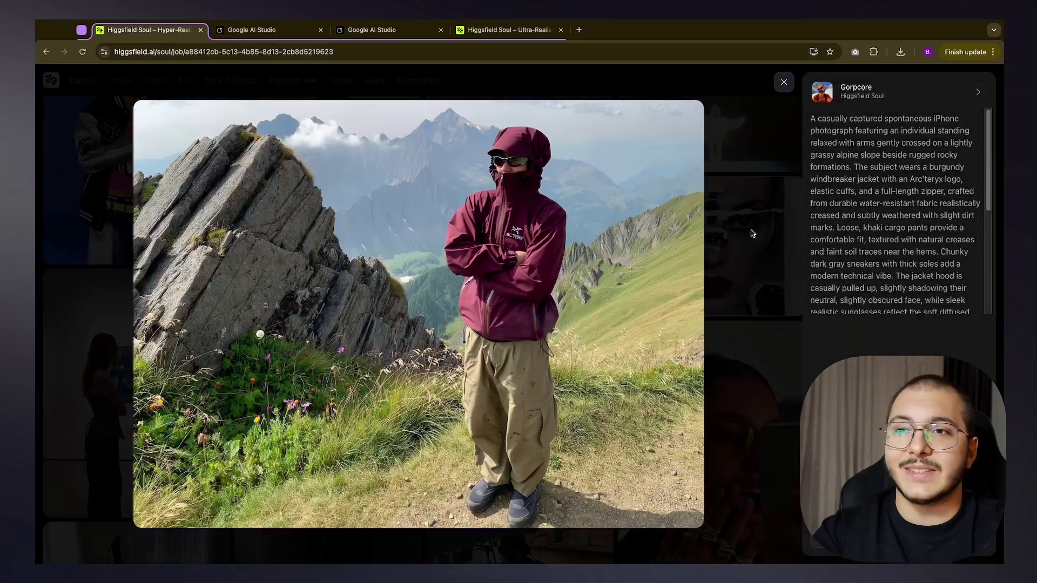
click(751, 229)
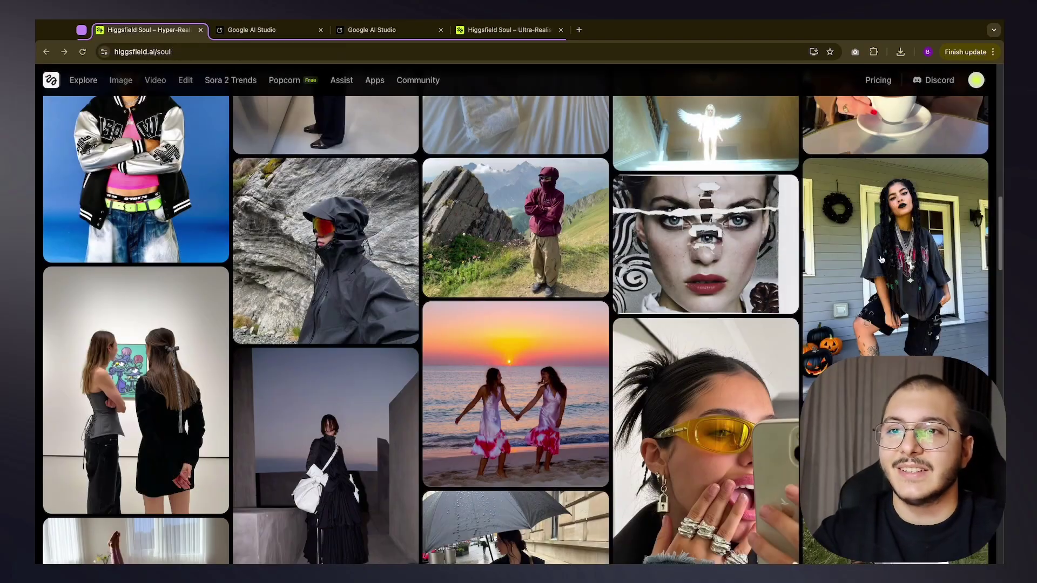
click(843, 230)
click(721, 249)
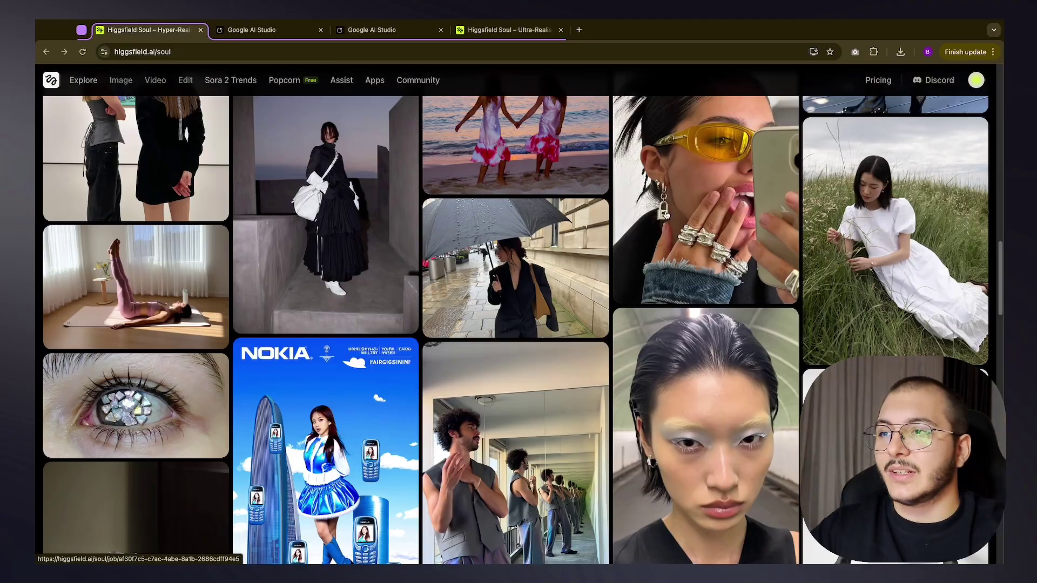
click(666, 215)
key(Escape)
scroll(119, 190, up, 15)
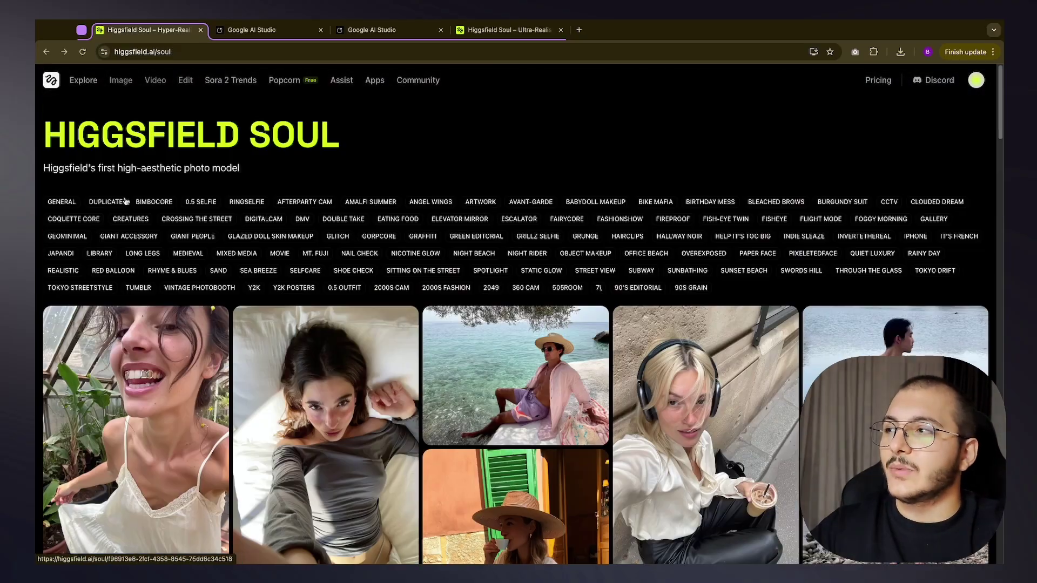
In the Gemini style chat, enlarge and review the three attached Visual Styles screenshots
click(253, 30)
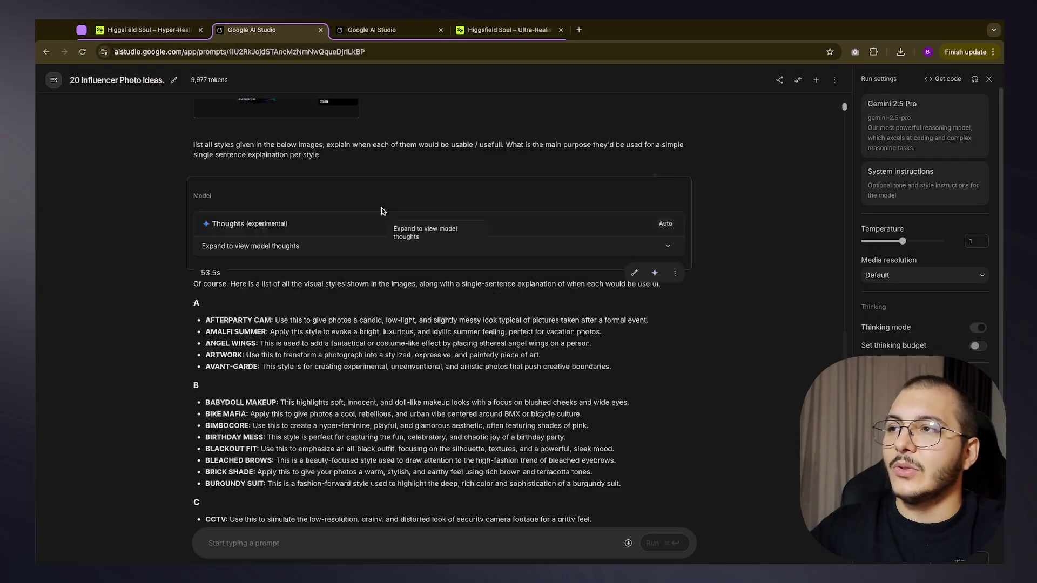
scroll(382, 211, up, 9)
scroll(436, 262, down, 7)
scroll(436, 263, up, 2)
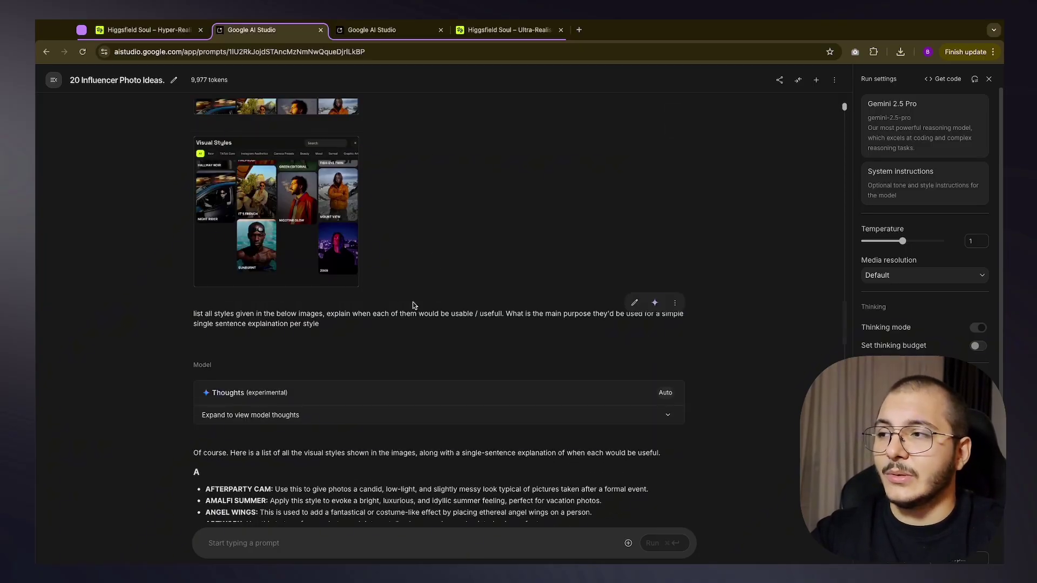
scroll(452, 311, up, 3)
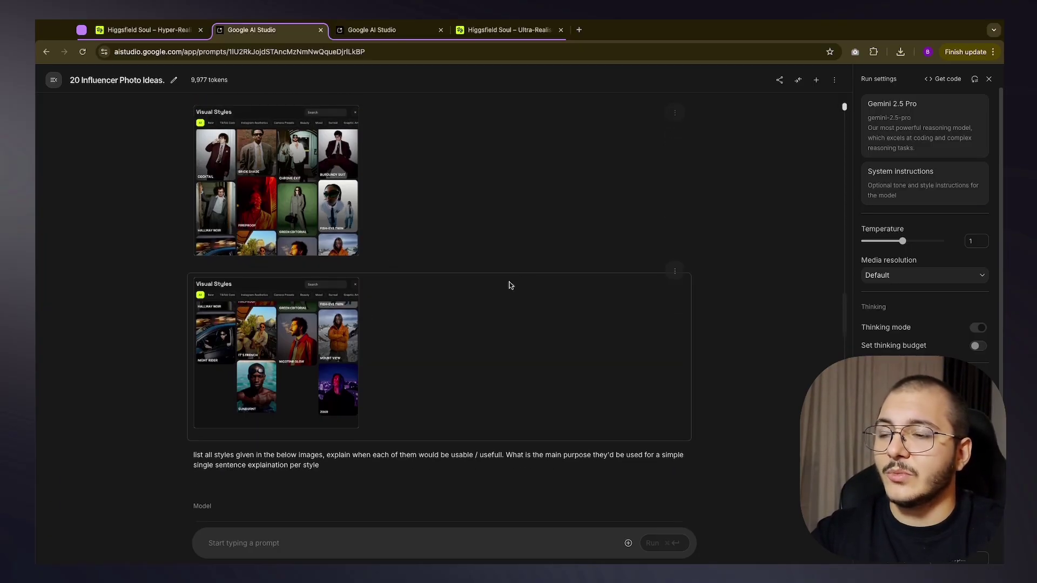
scroll(460, 302, up, 2)
click(205, 251)
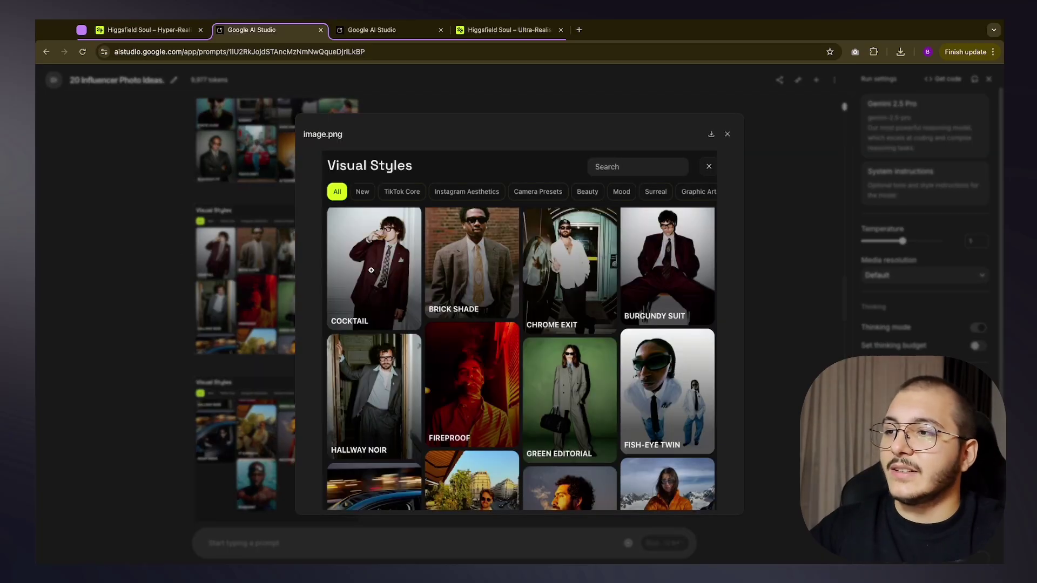
key(Escape)
scroll(372, 260, down, 1)
click(244, 227)
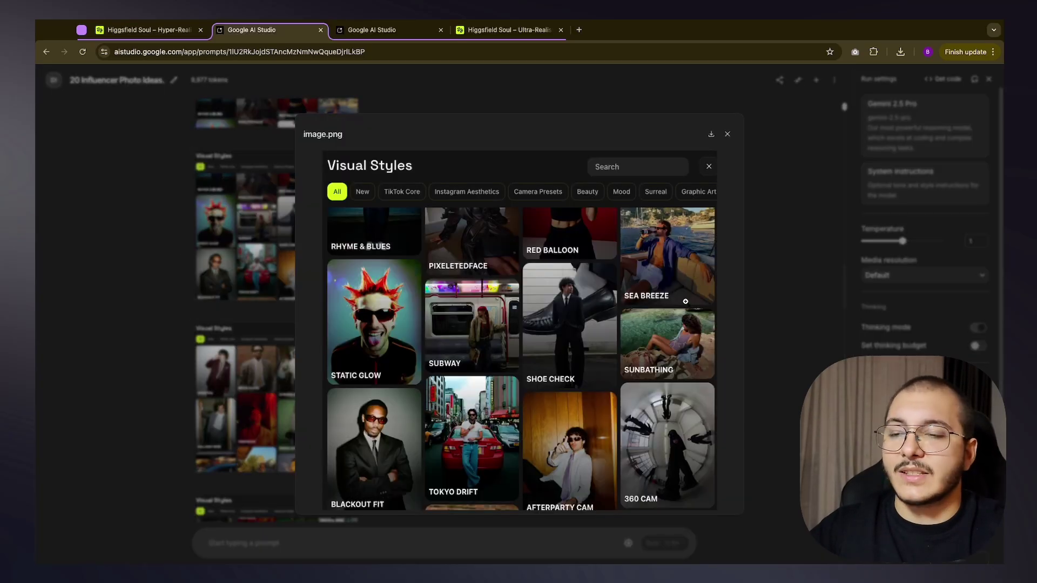
key(Escape)
scroll(378, 302, down, 1)
click(254, 476)
key(Escape)
Read through Gemini's reply listing the styles, then move to the Prompt Engineering Student Learns chat
scroll(395, 301, down, 4)
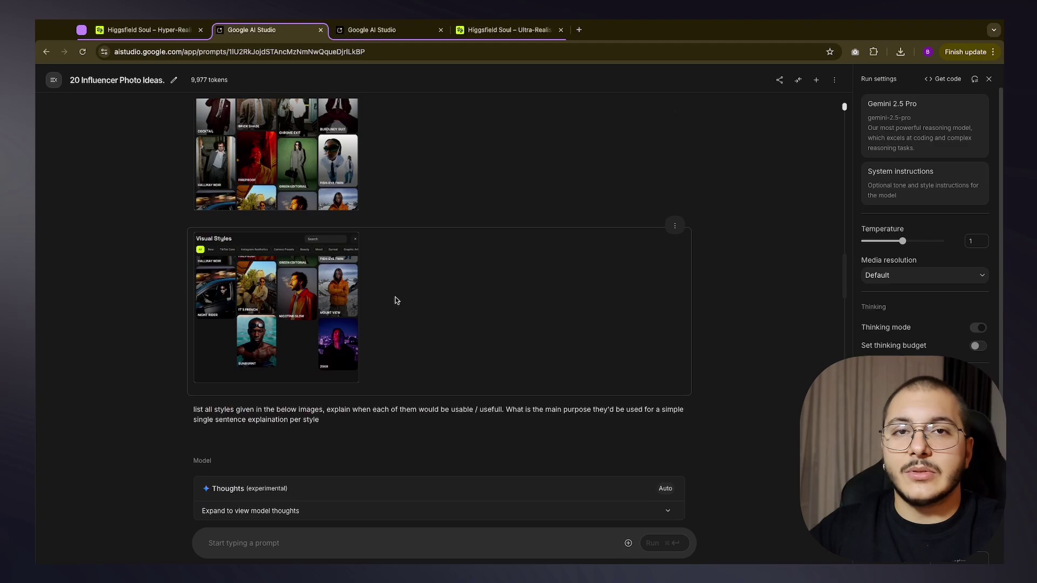
scroll(394, 300, down, 6)
drag(193, 149, 397, 323)
scroll(400, 324, down, 15)
click(397, 323)
scroll(399, 321, down, 12)
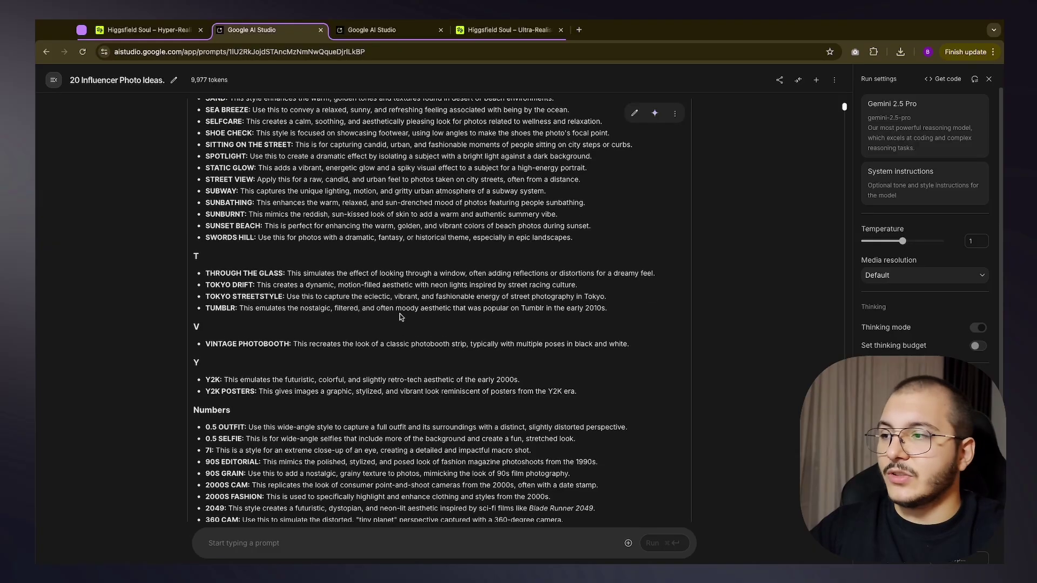
scroll(400, 317, down, 2)
click(389, 30)
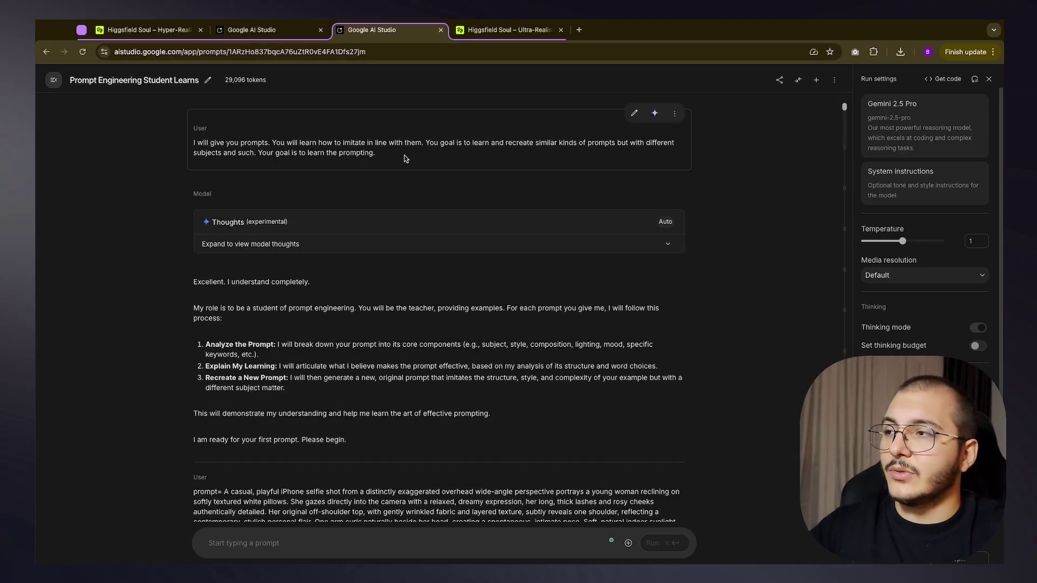
Copy the prompt of the 0.5 Selfie photo from the Higgsfield Soul gallery
scroll(399, 173, down, 1)
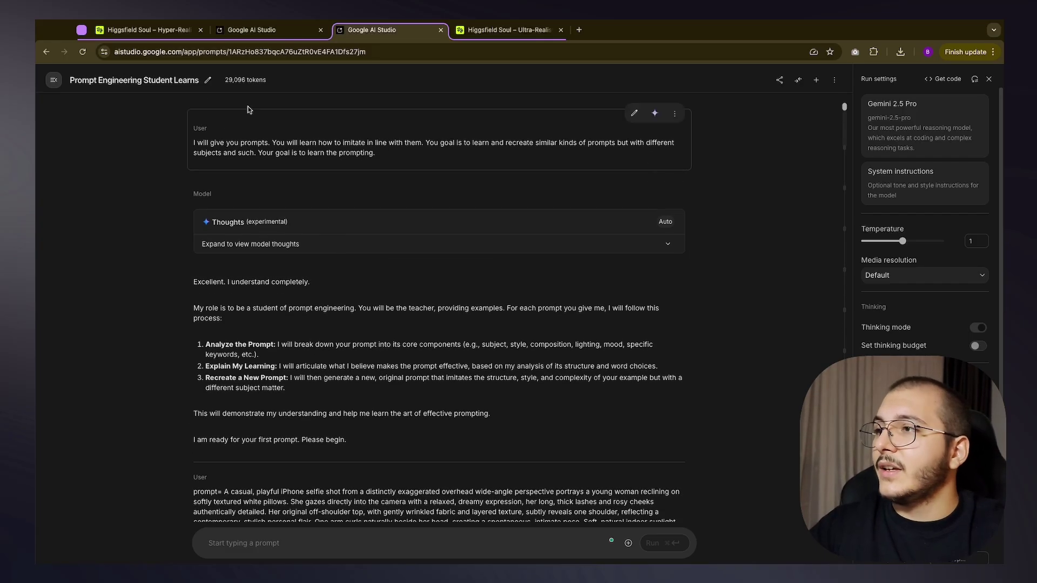
key(super+1)
click(311, 290)
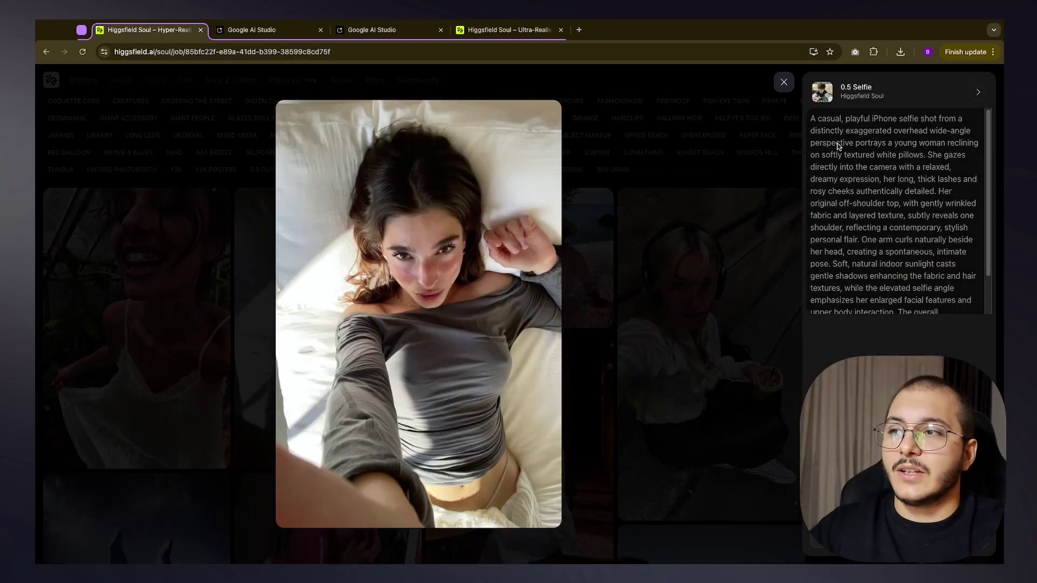
click(867, 187)
click(702, 263)
click(701, 264)
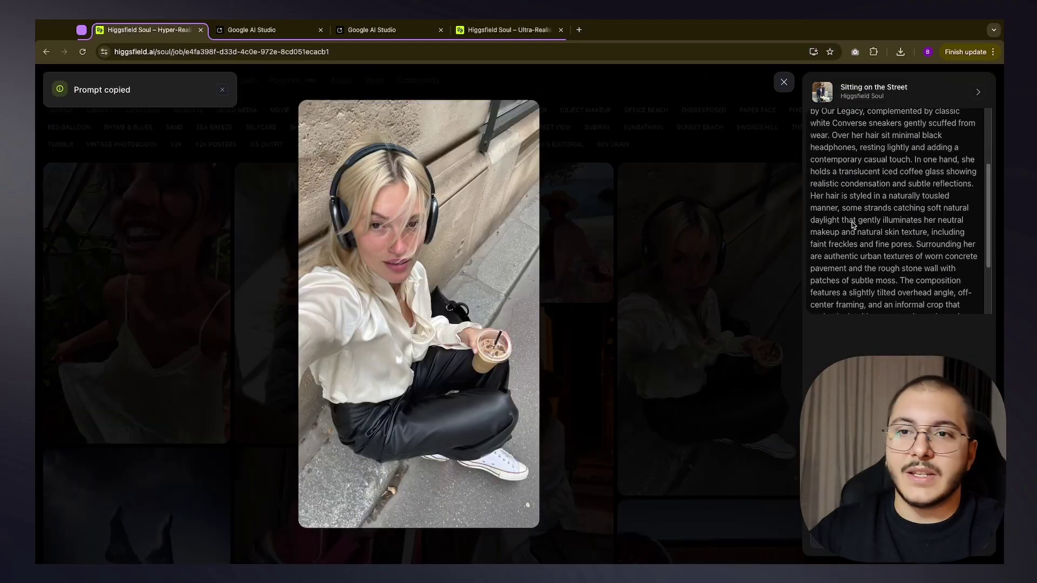
key(Escape)
key(super+2)
Back in the Prompt Engineering Student Learns chat, scroll down to the cafe-scene request
click(372, 29)
scroll(378, 216, down, 8)
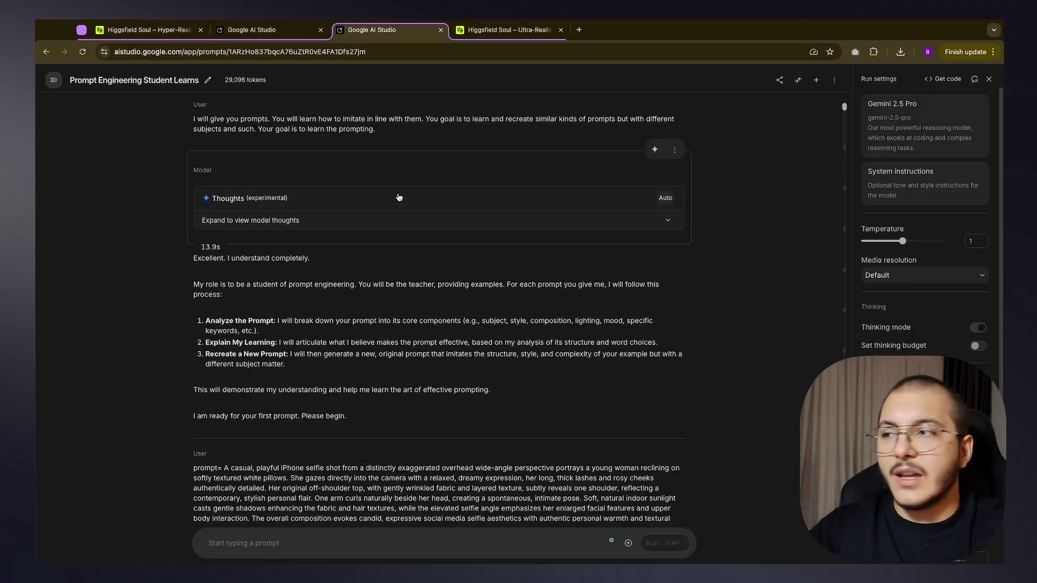
scroll(320, 223, down, 20)
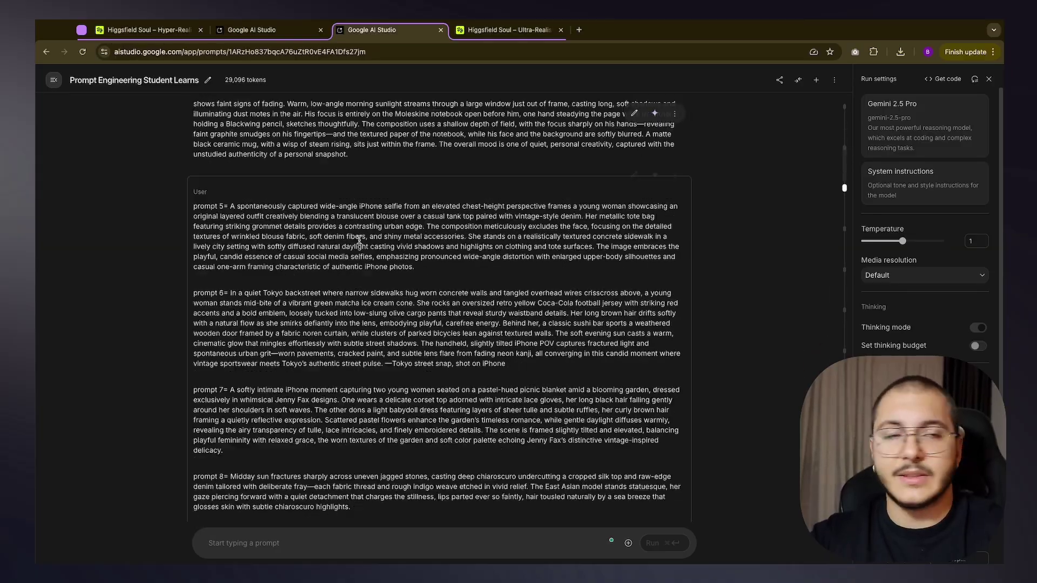
scroll(359, 241, down, 20)
scroll(359, 241, down, 15)
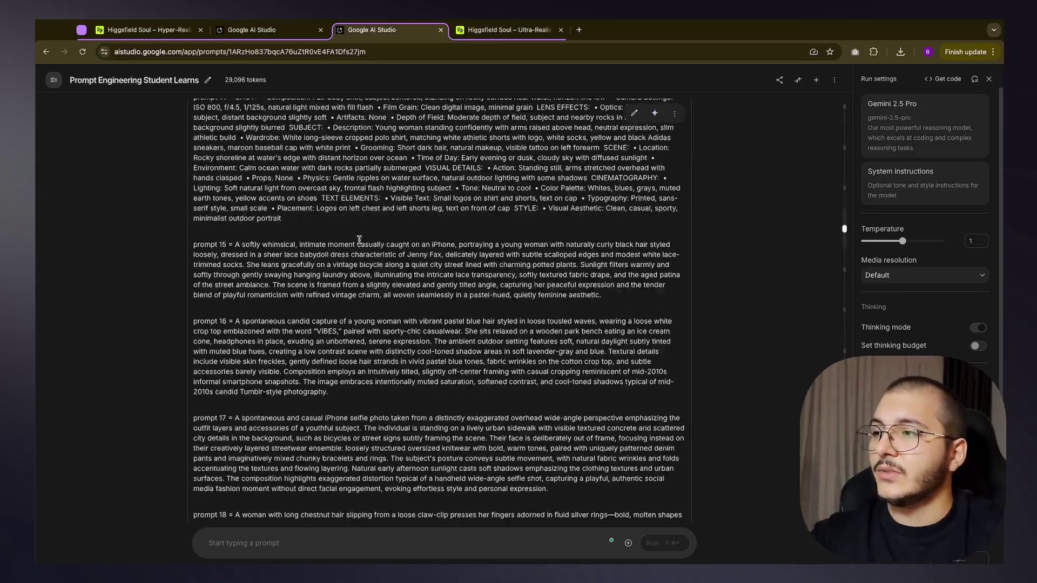
scroll(241, 174, down, 20)
scroll(242, 174, down, 5)
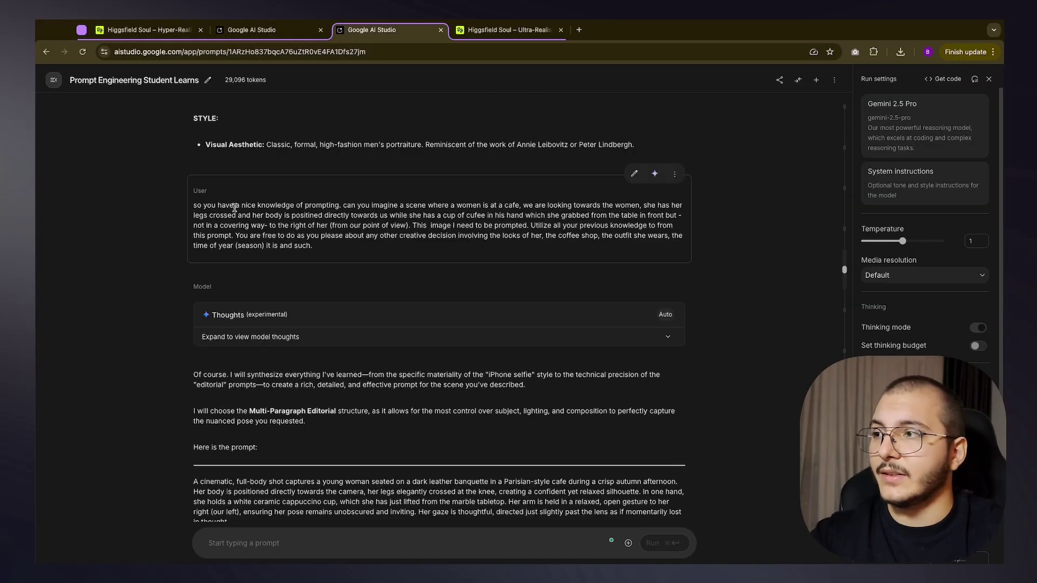
drag(346, 205, 442, 216)
click(438, 201)
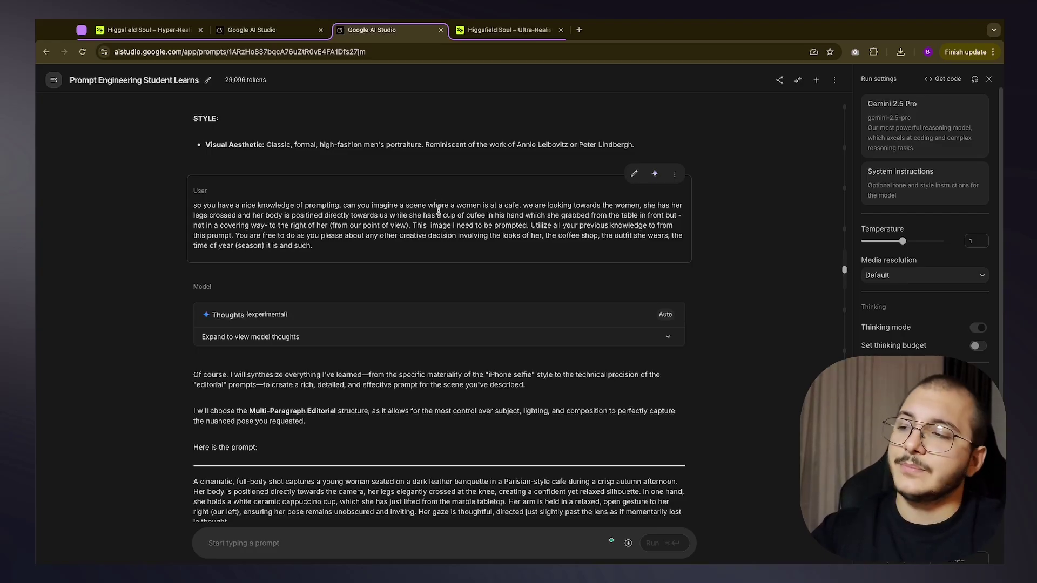
Highlight the cafe-scene request and Gemini's three-paragraph Parisian cafe prompt below it
drag(333, 254, 323, 208)
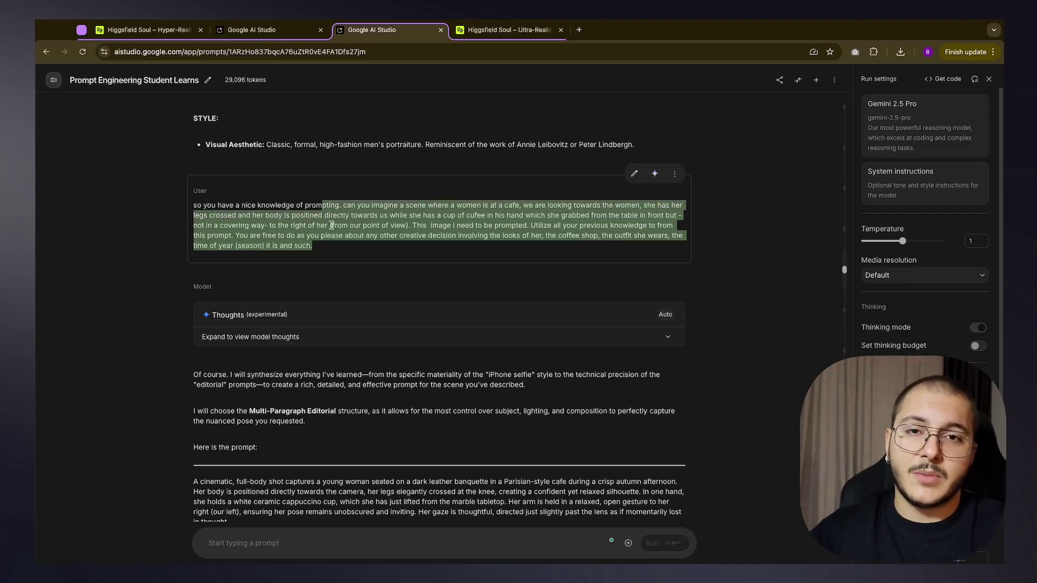
scroll(332, 225, down, 5)
drag(193, 327, 406, 453)
scroll(404, 377, down, 1)
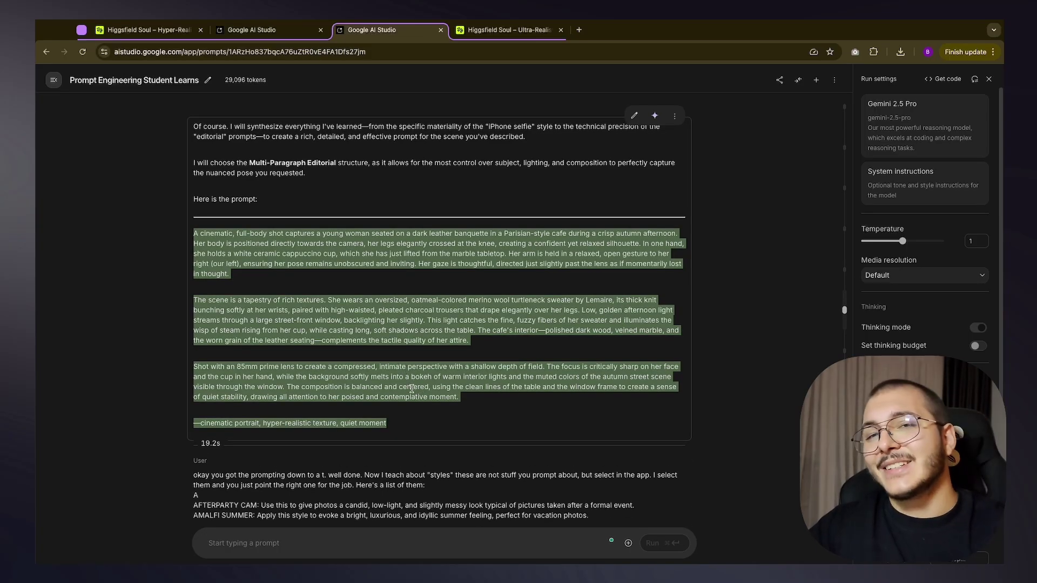
click(413, 384)
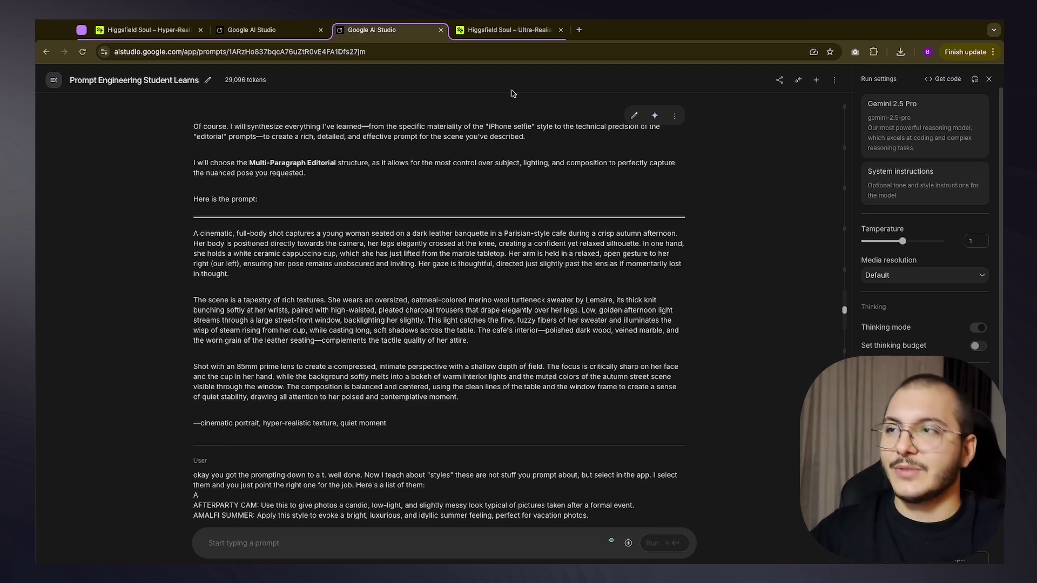
key(ctrl+Tab)
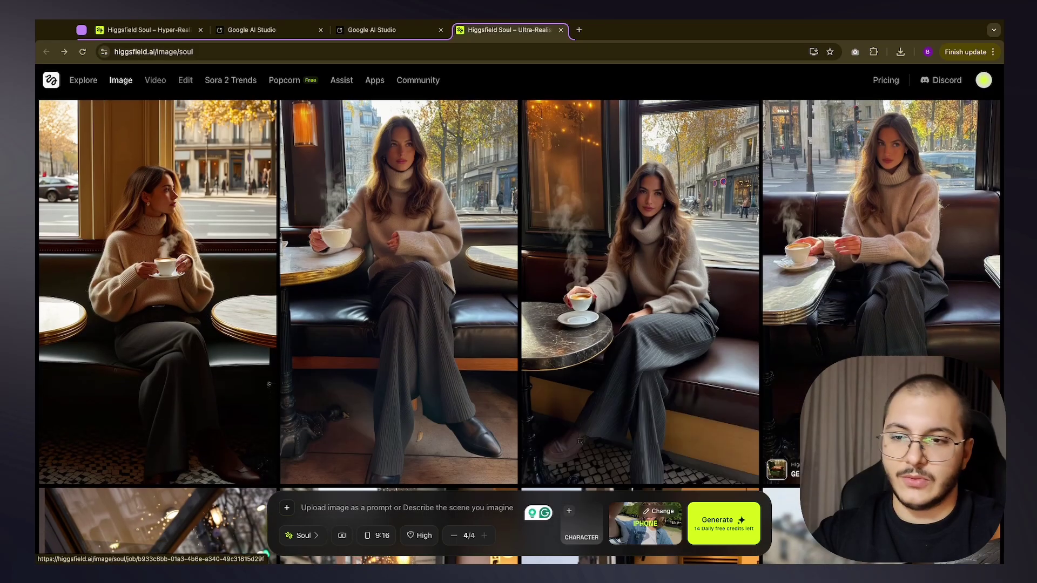
Copy Gemini's generated Parisian cafe prompt from the Prompt Engineering chat
scroll(810, 297, up, 5)
scroll(838, 319, up, 3)
scroll(668, 315, down, 1)
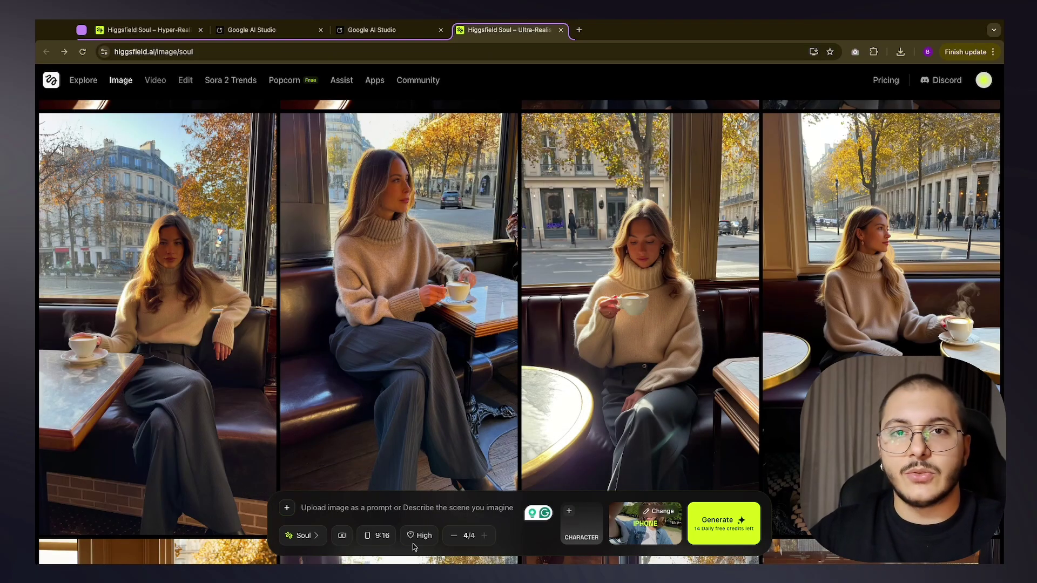
click(371, 30)
drag(193, 233, 503, 425)
key(super+c)
Paste the cafe prompt into Higgsfield's scene description and bring up the character picker
click(509, 30)
click(334, 478)
key(super+v)
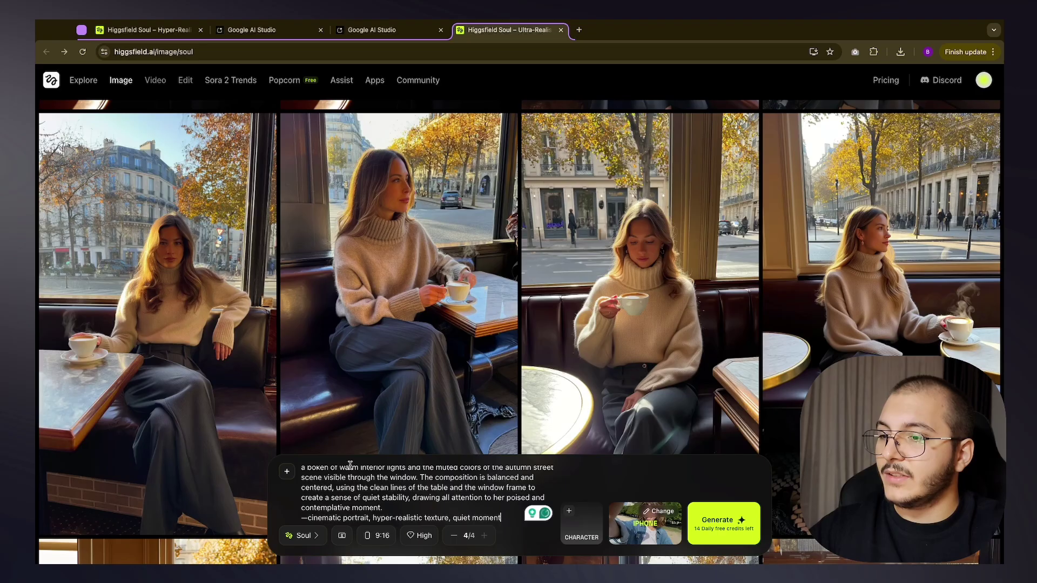
click(582, 521)
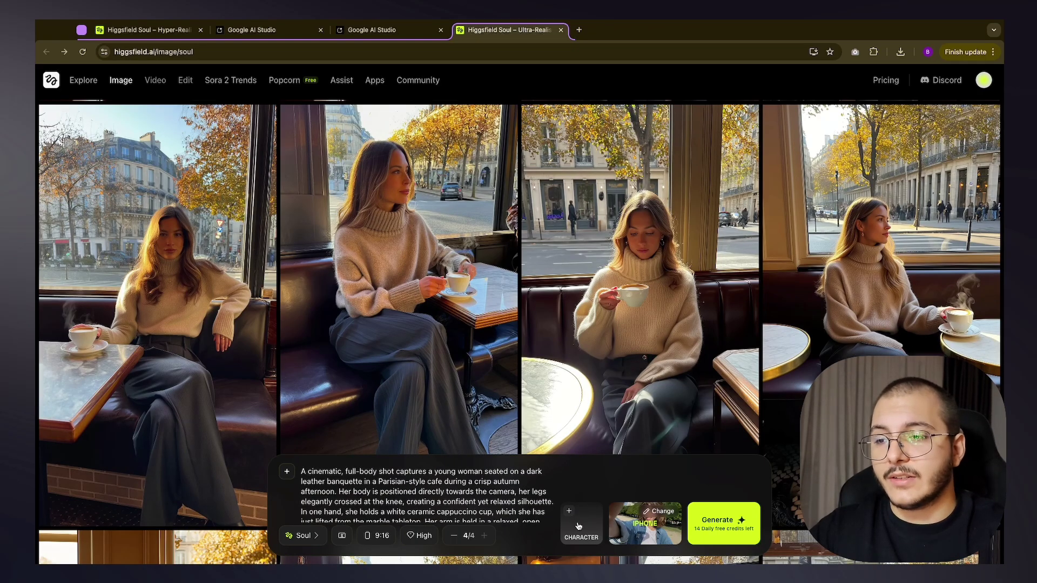
click(578, 525)
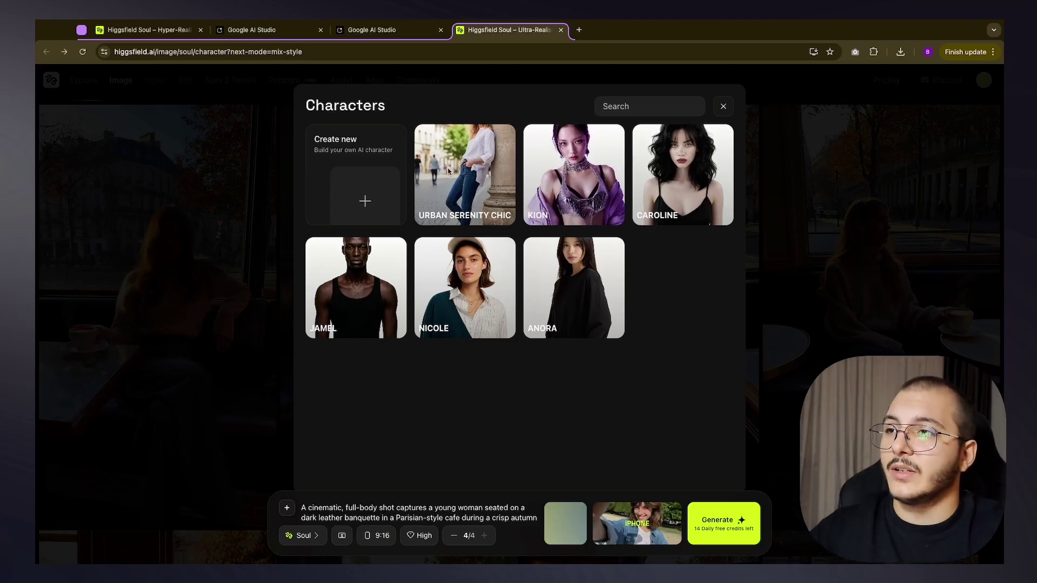
key(Escape)
click(586, 508)
click(363, 201)
scroll(407, 227, down, 2)
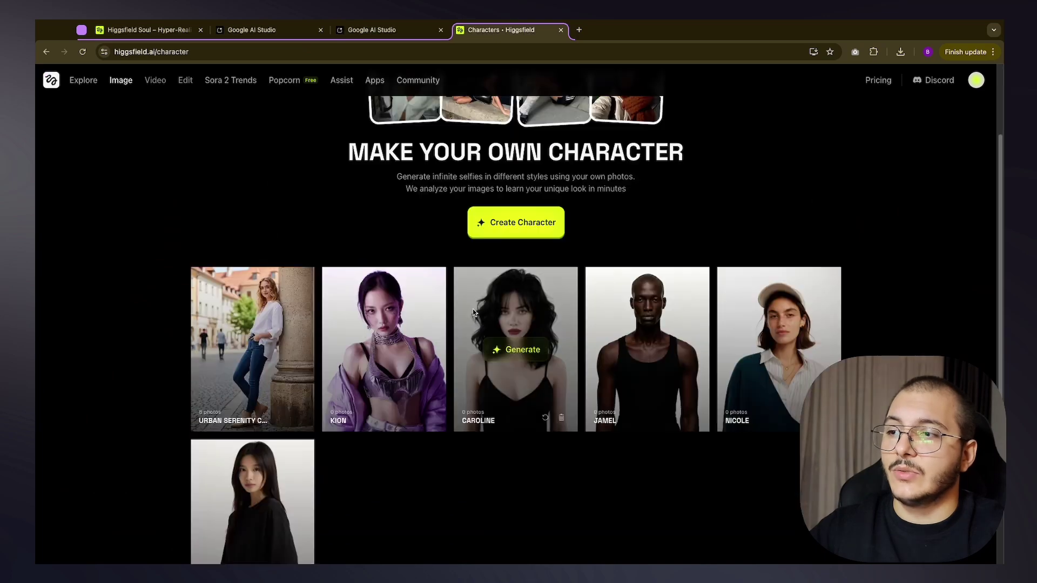
click(519, 202)
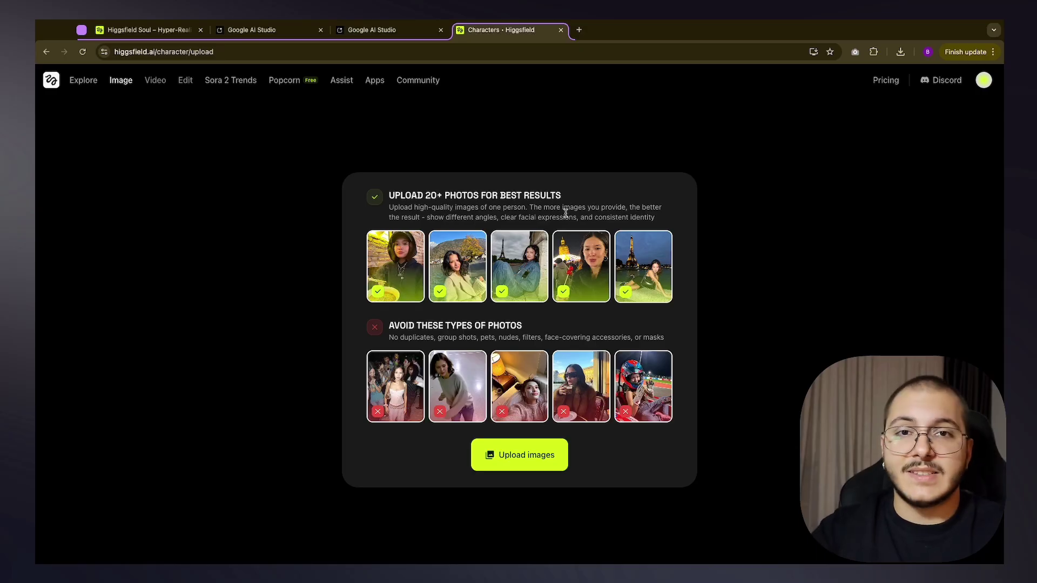
click(498, 316)
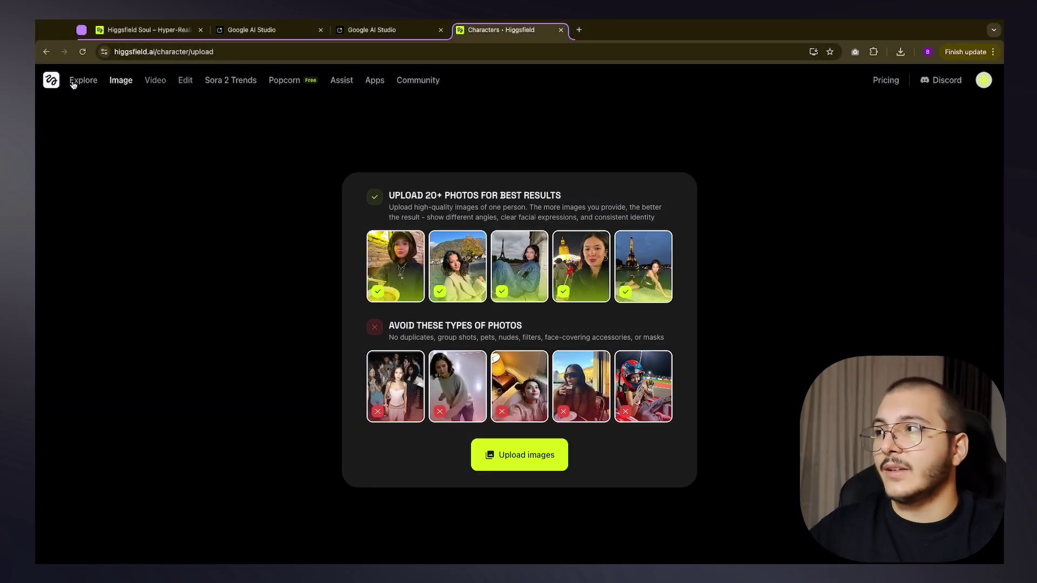
click(46, 52)
click(113, 84)
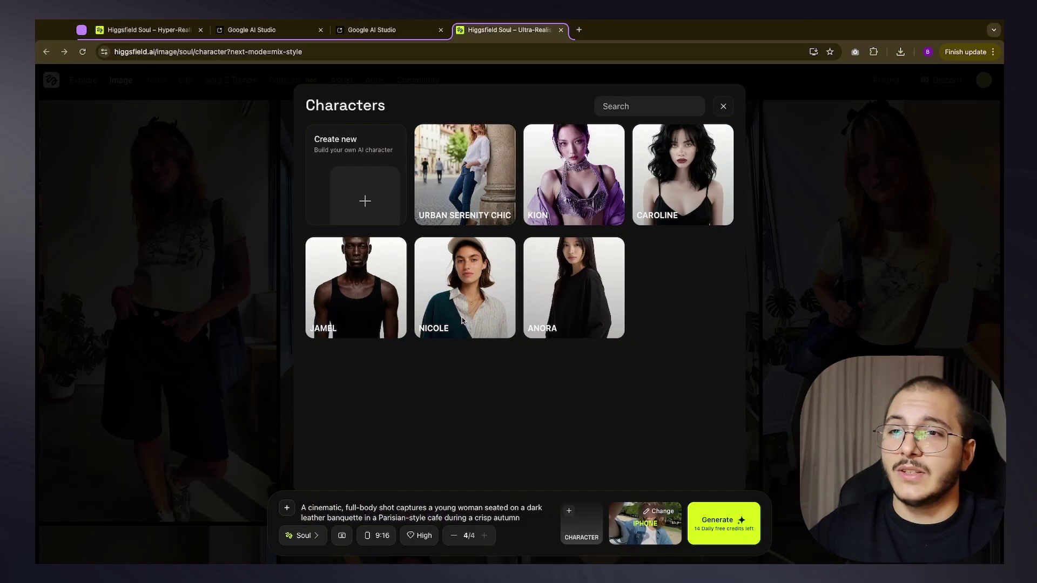
Close the character picker and browse the full Visual Styles gallery, loading more styles
click(470, 184)
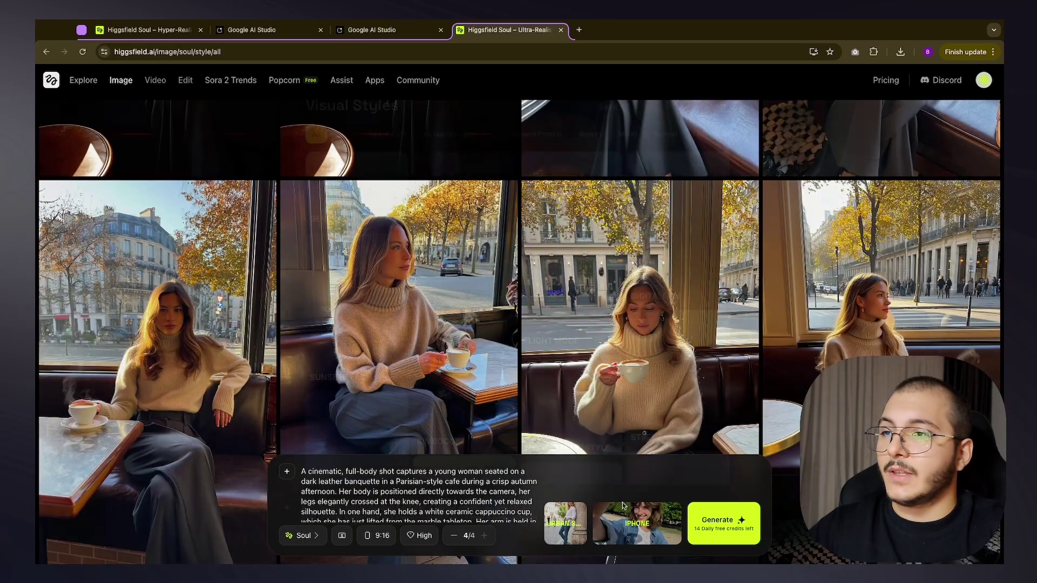
click(624, 507)
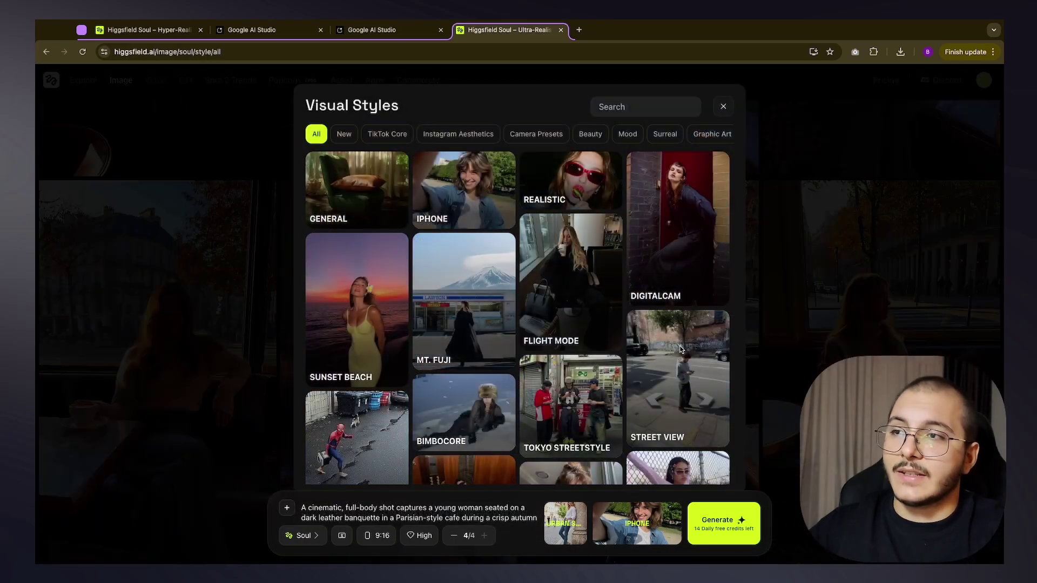
scroll(559, 261, down, 10)
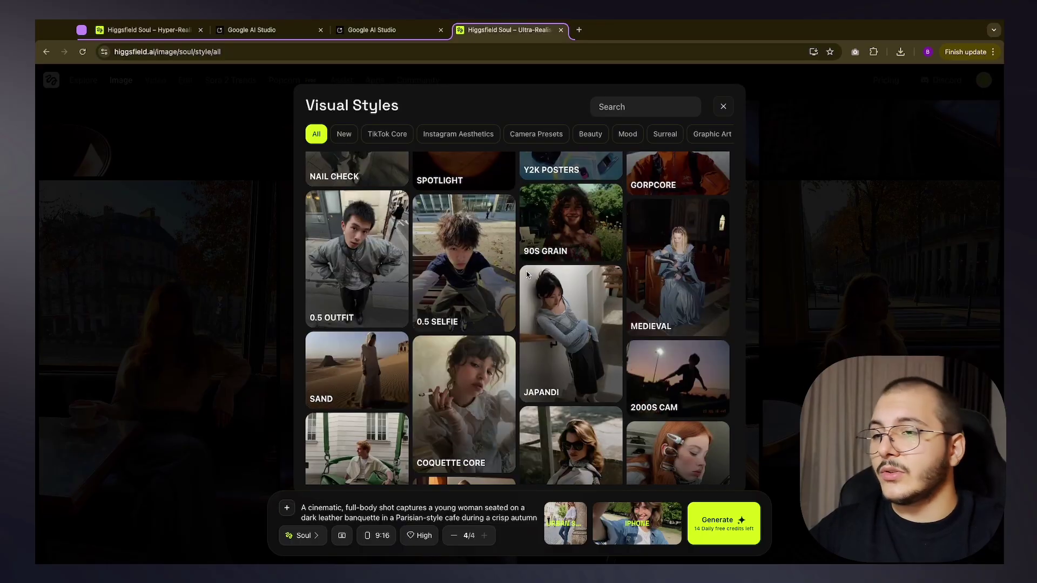
scroll(527, 274, down, 3)
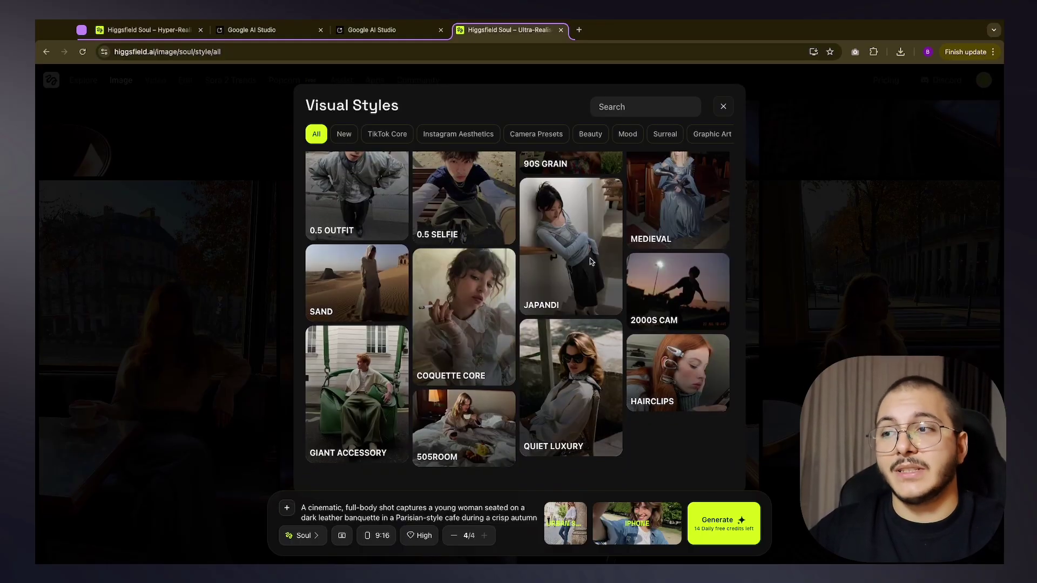
scroll(572, 313, down, 10)
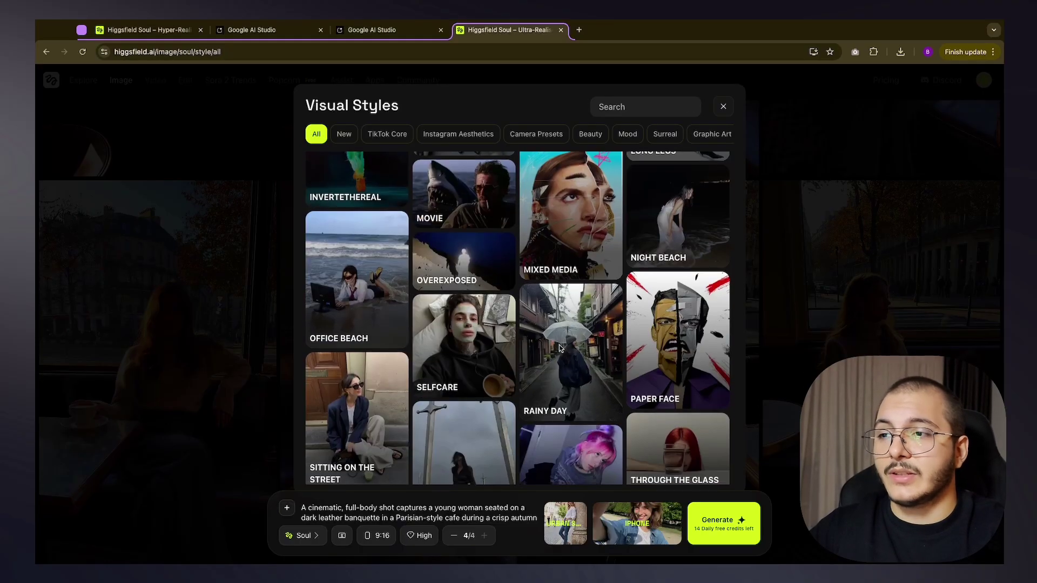
scroll(556, 367, down, 5)
click(543, 456)
scroll(552, 303, down, 8)
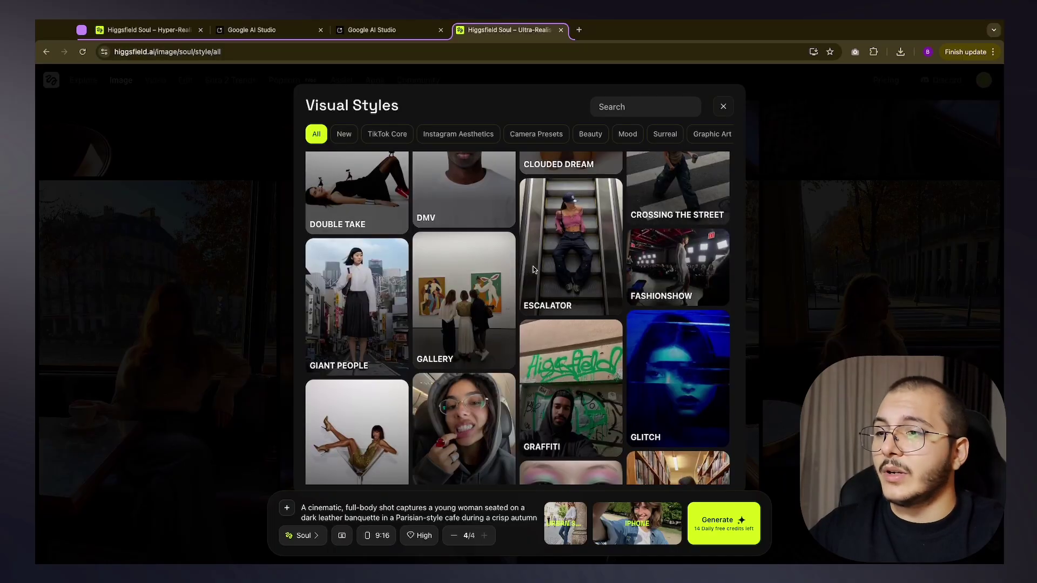
scroll(533, 269, up, 2)
scroll(560, 310, down, 8)
scroll(560, 310, up, 10)
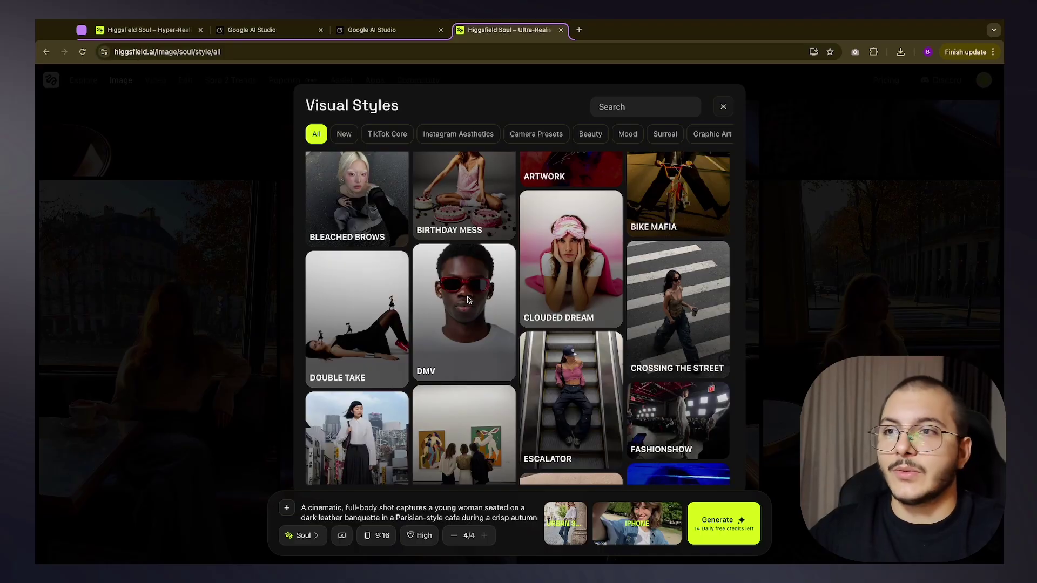
Browse the TikTok Core and Instagram Aesthetics style tabs, loading more Instagram styles
click(393, 136)
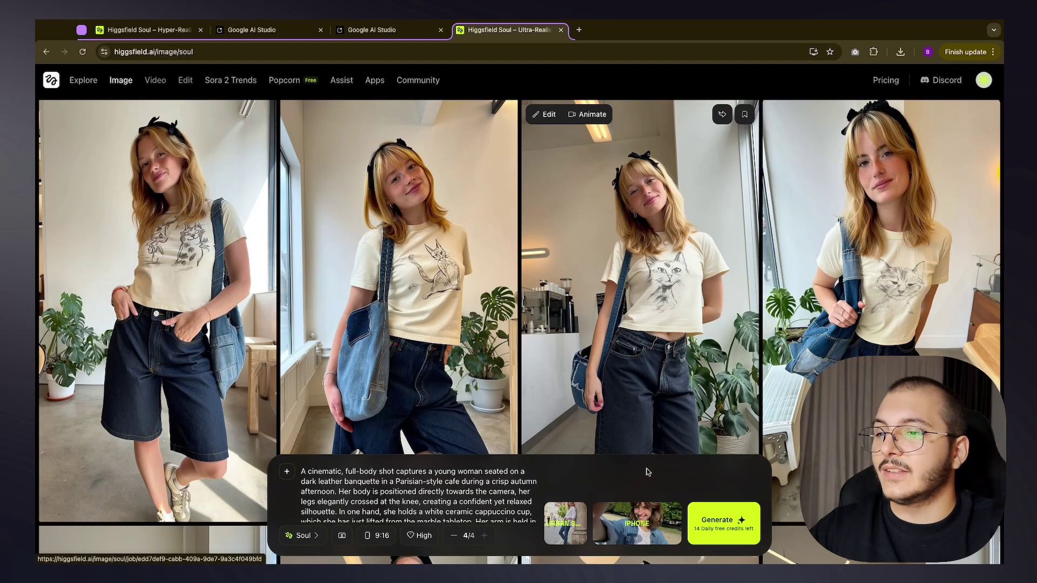
click(643, 516)
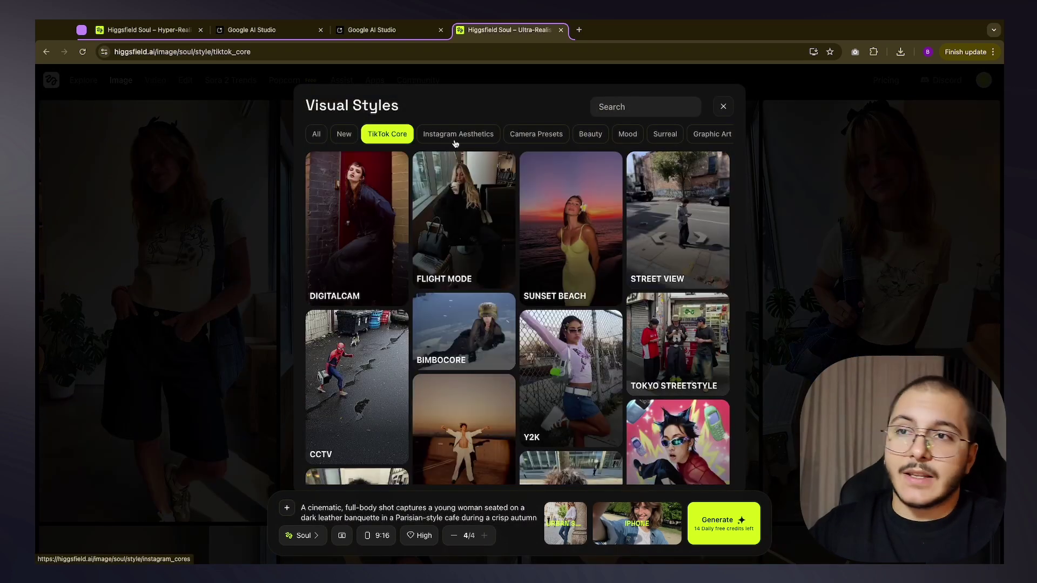
scroll(470, 189, down, 15)
scroll(480, 221, up, 15)
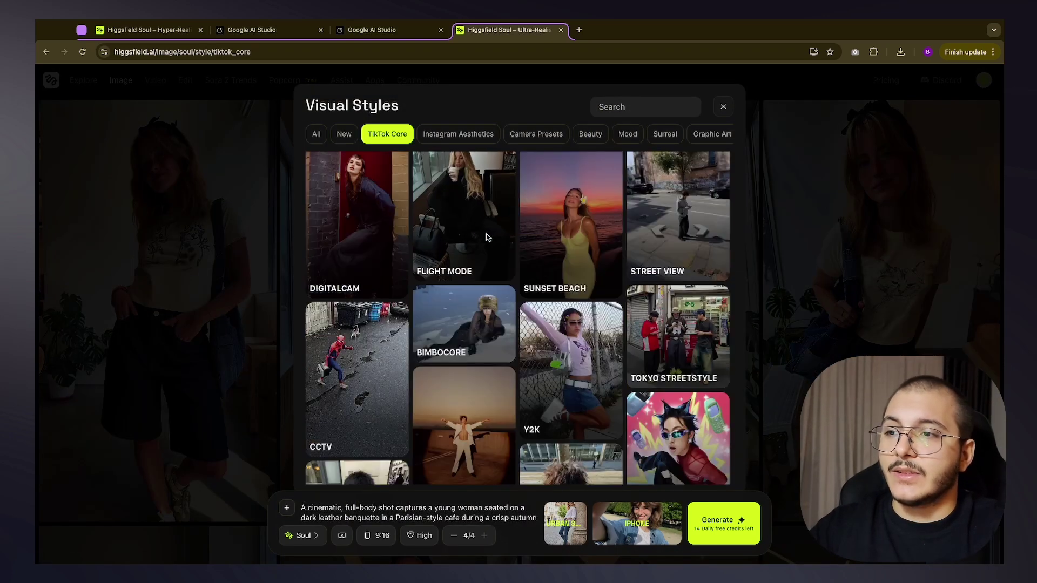
click(459, 135)
scroll(543, 239, down, 5)
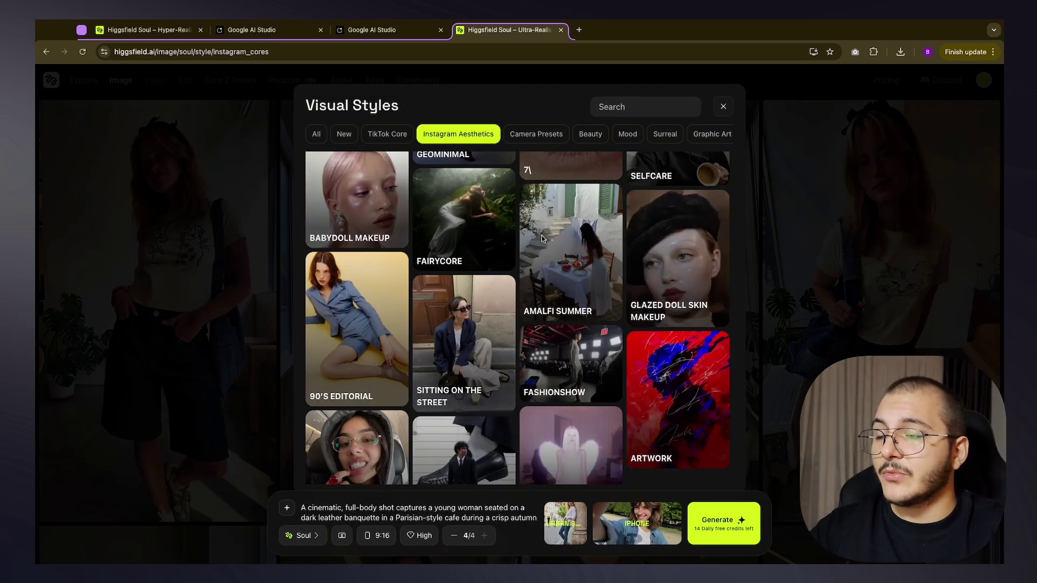
scroll(542, 239, down, 5)
click(528, 468)
scroll(532, 289, down, 10)
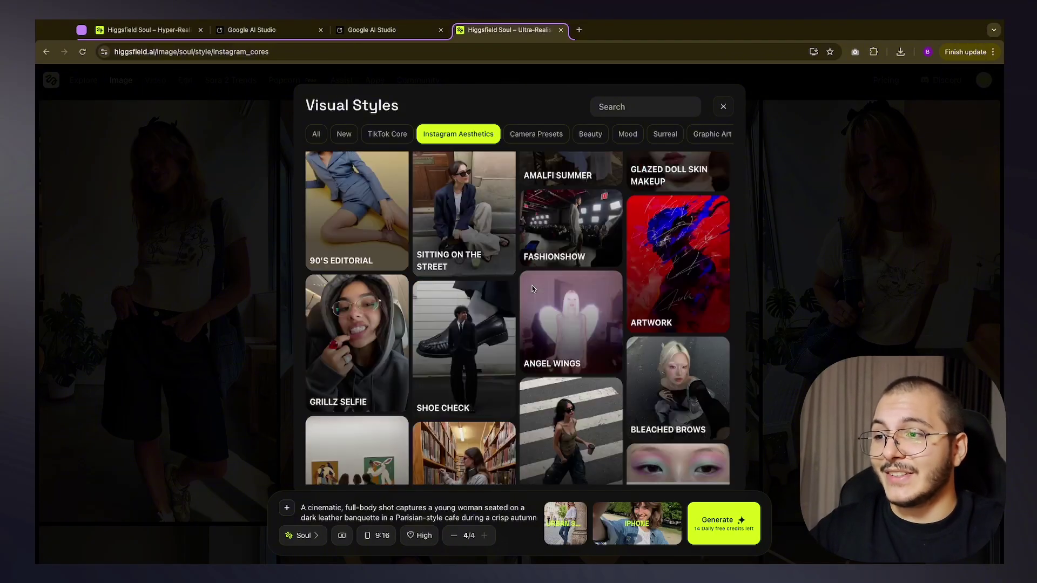
scroll(532, 289, up, 10)
Compare the Camera Presets and Beauty style tabs
click(536, 134)
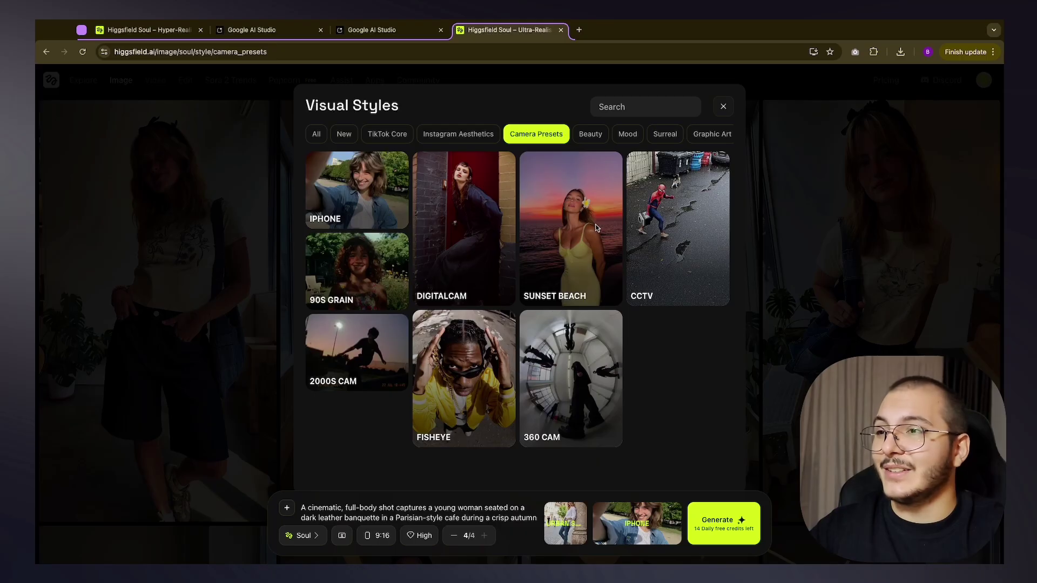
click(592, 135)
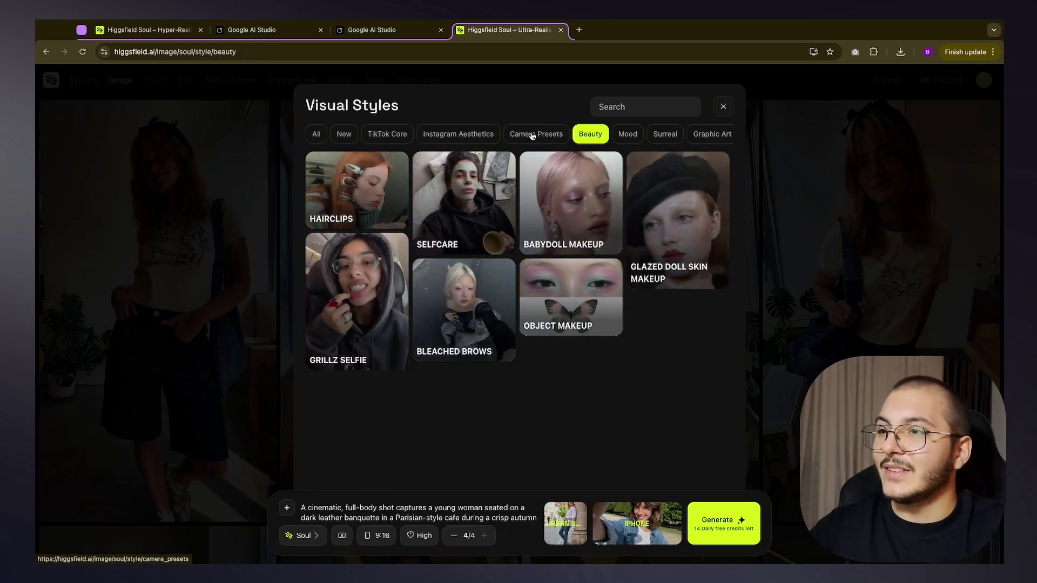
click(537, 134)
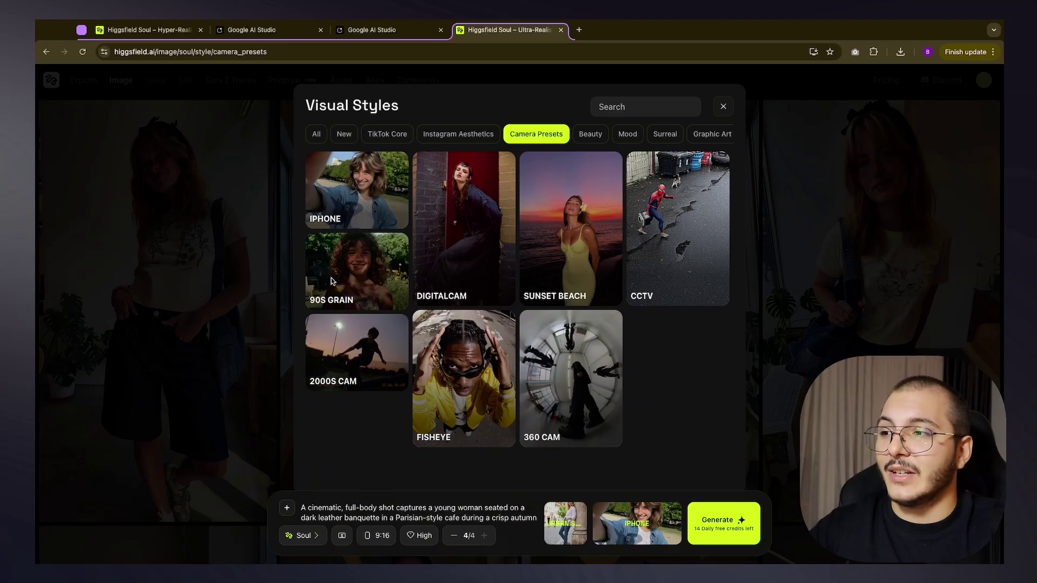
click(591, 136)
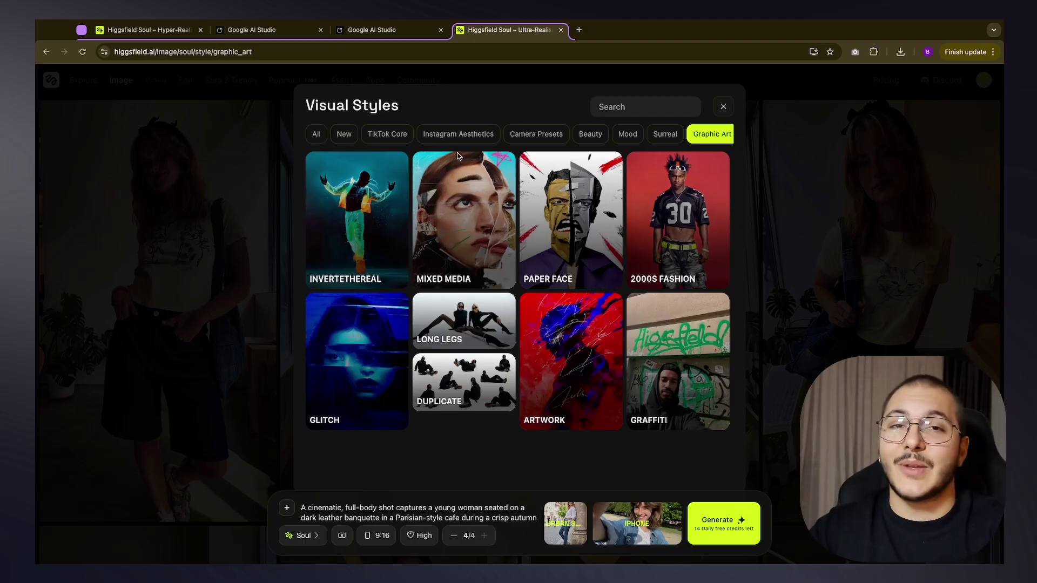
key(Escape)
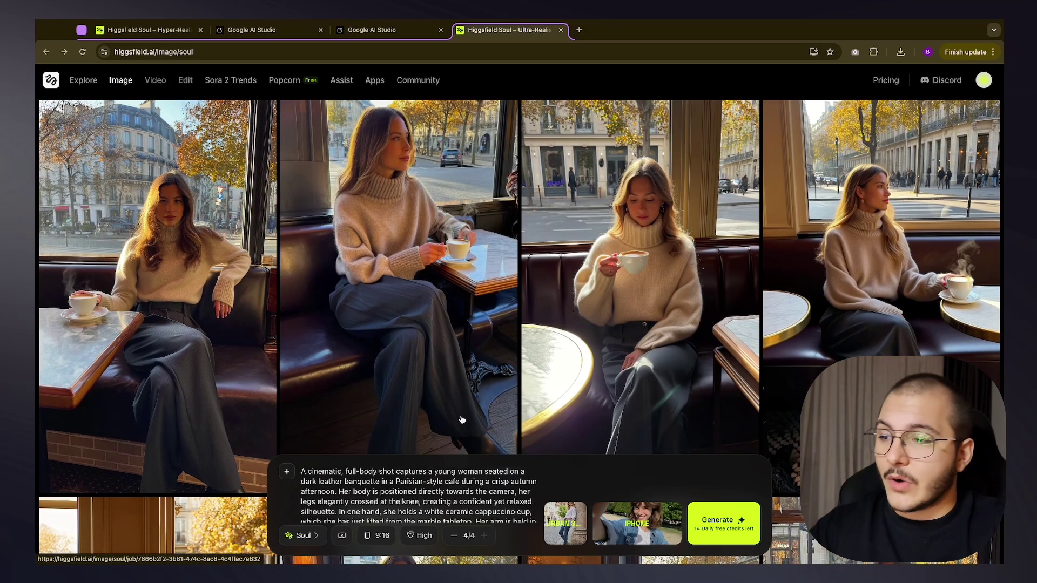
click(378, 535)
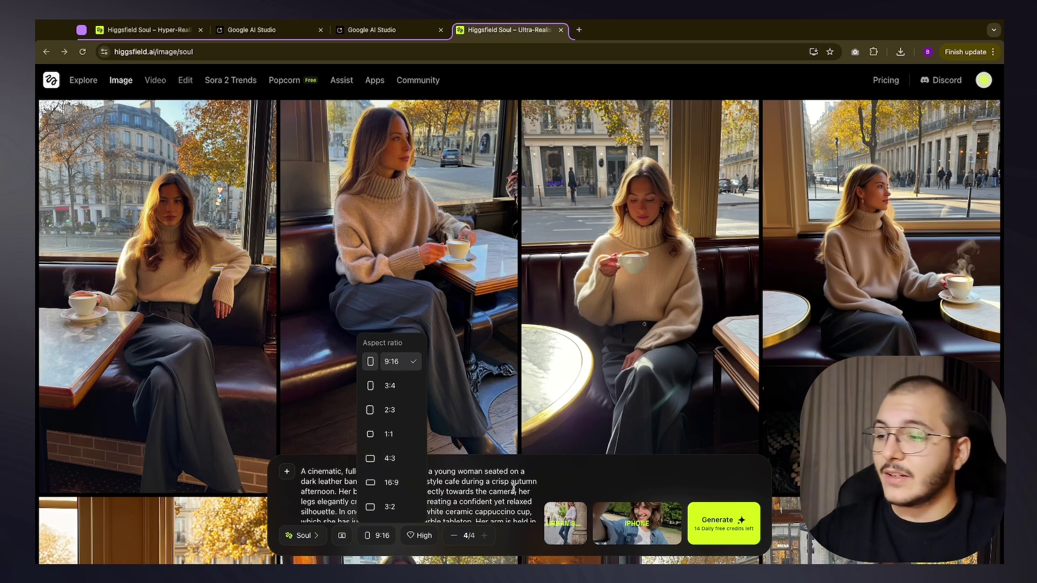
click(458, 501)
click(420, 536)
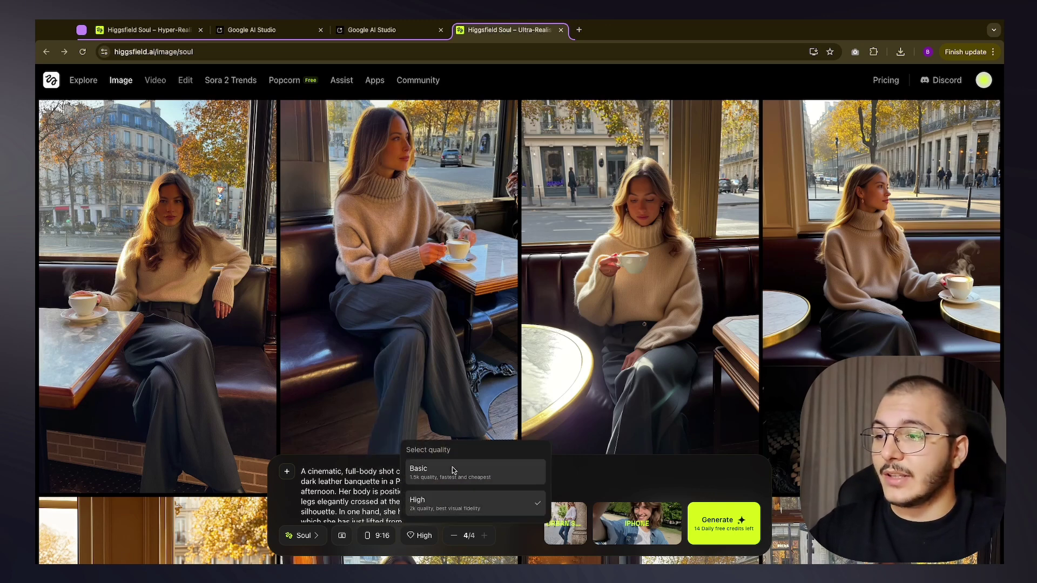
click(424, 537)
click(454, 536)
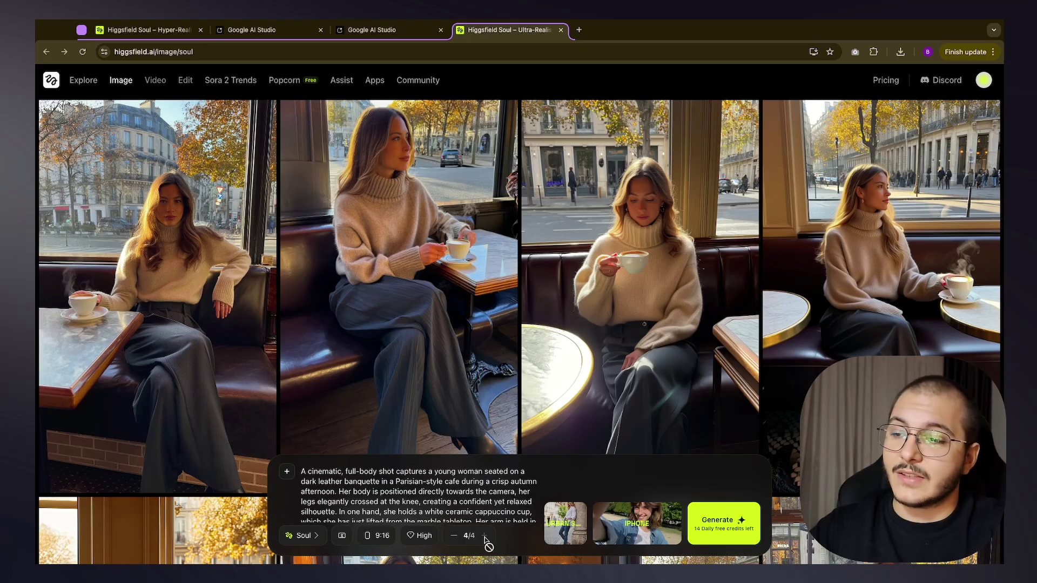
scroll(541, 417, down, 3)
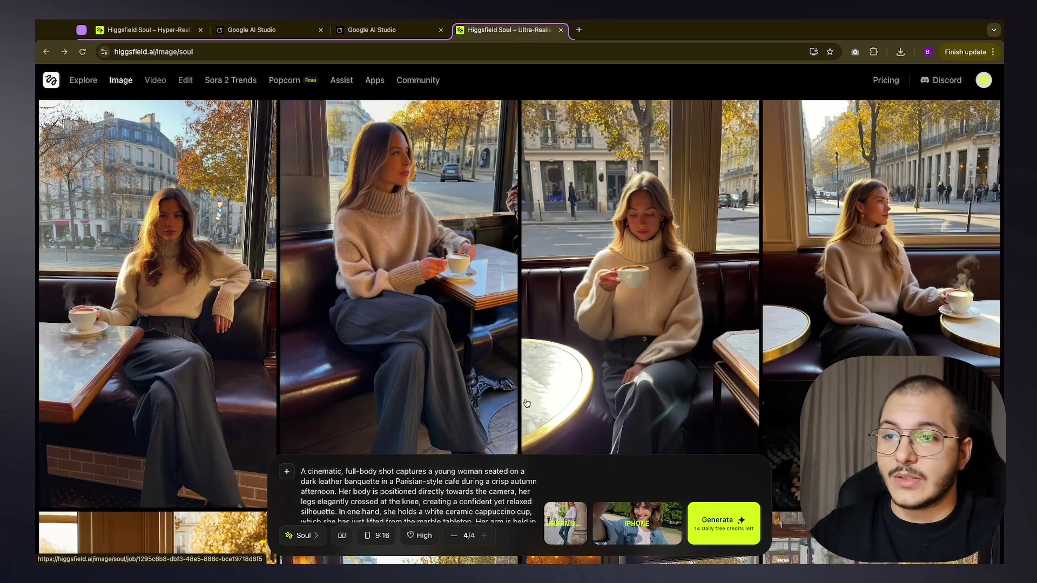
mouse_move(542, 417)
scroll(542, 417, up, 3)
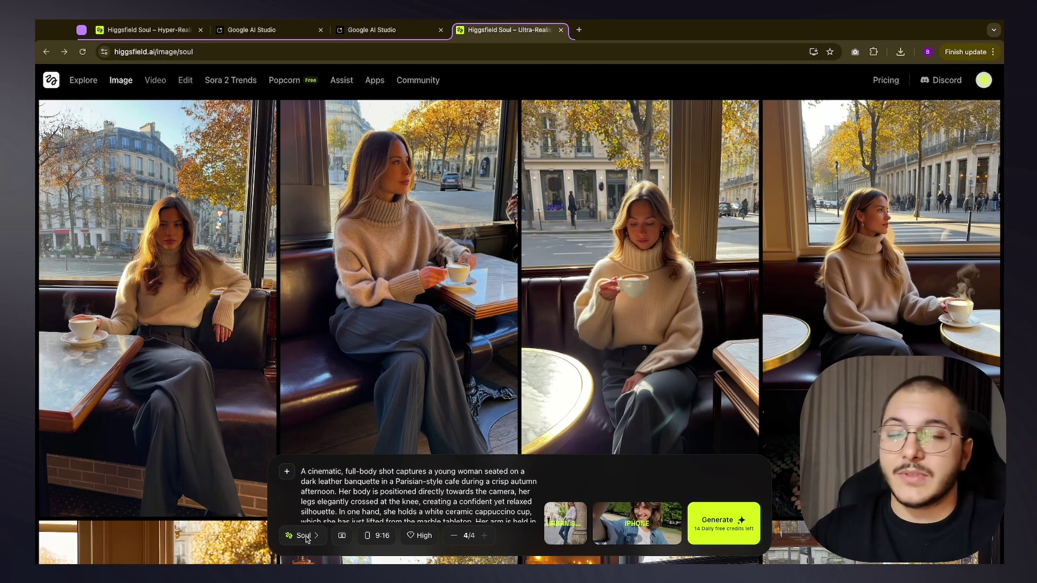
Start a Photodump Studio generation for the Urban Serenity Chic character
click(343, 536)
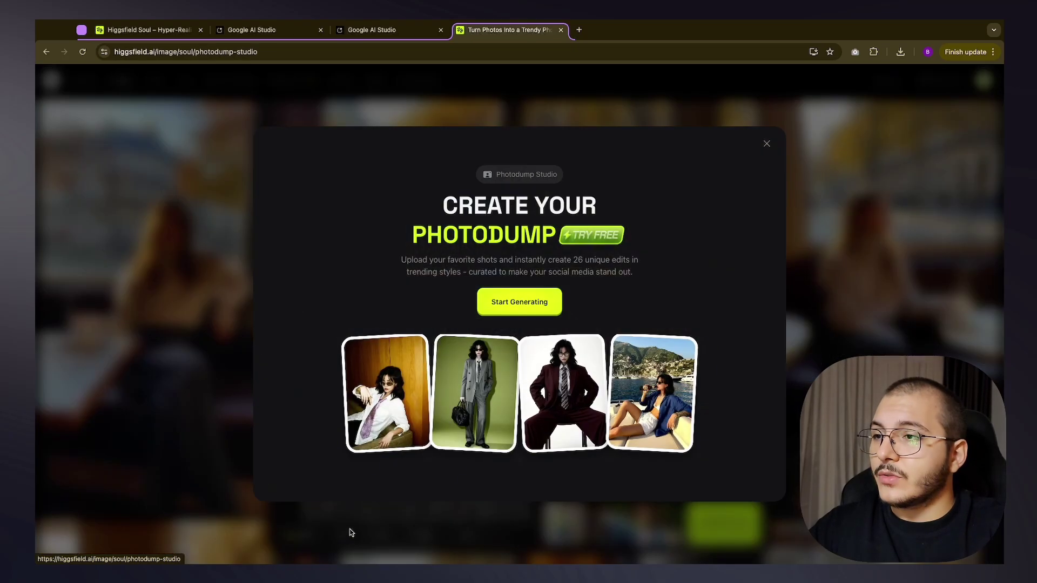
click(517, 317)
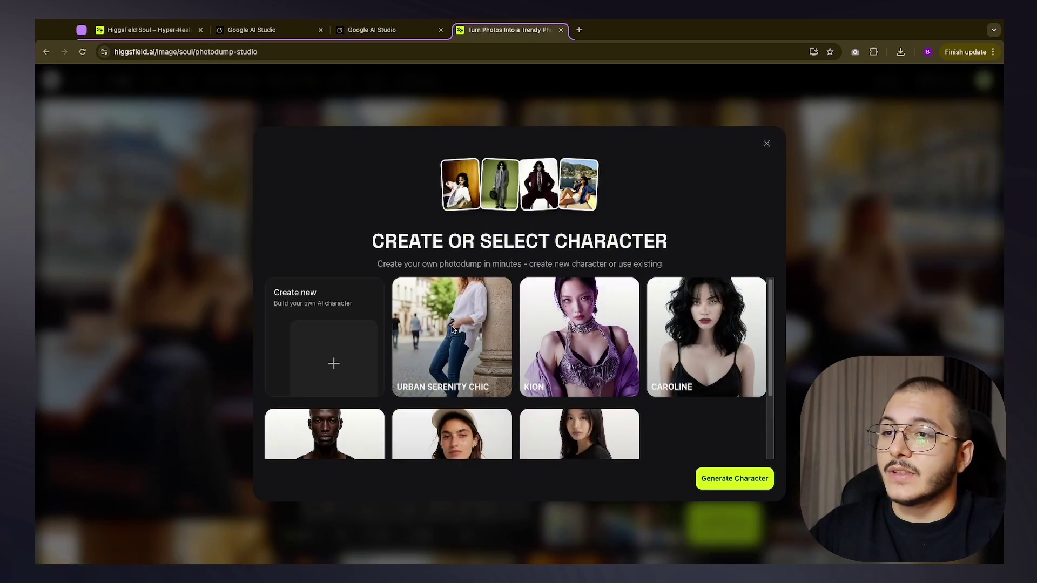
click(452, 330)
click(724, 481)
Review the first photodump results: grey suit, red-lit smoking, Bulls jersey, white shirt and birthday cake
scroll(595, 371, down, 1)
scroll(595, 370, down, 2)
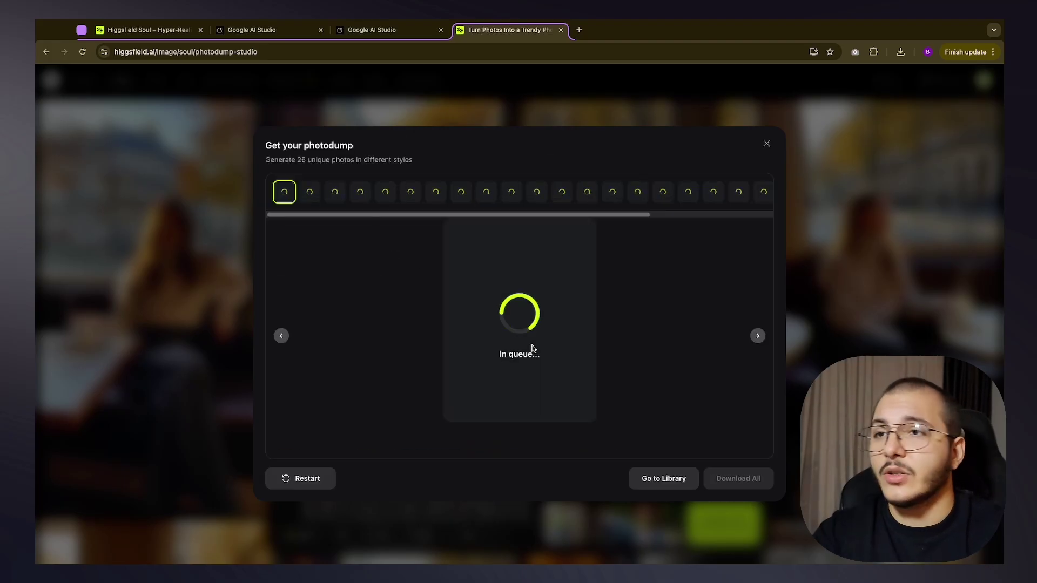
drag(285, 160, 343, 217)
click(335, 231)
scroll(372, 223, right, 2)
scroll(372, 223, right, 2)
scroll(371, 223, left, 3)
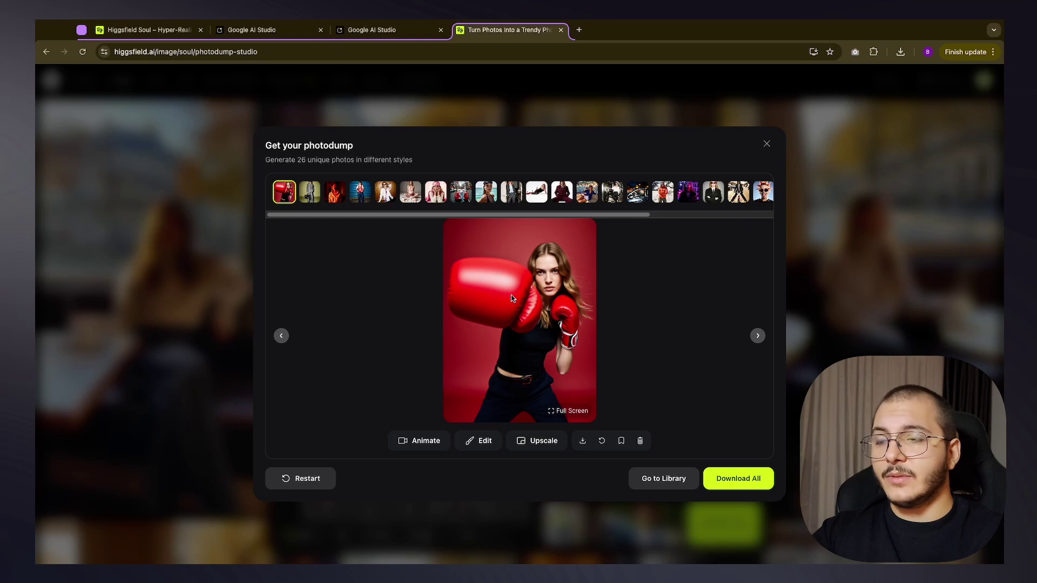
click(314, 194)
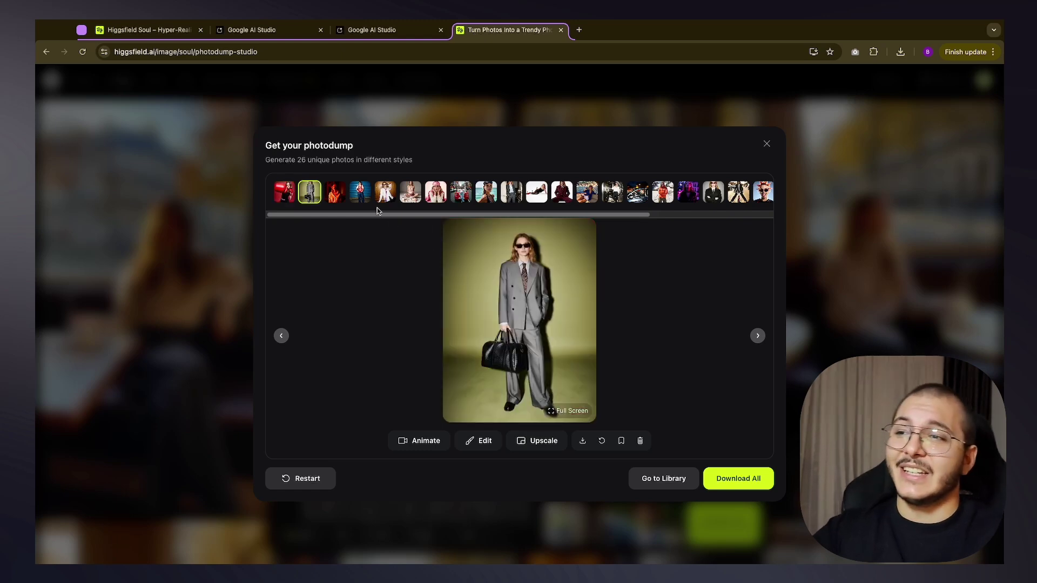
click(334, 194)
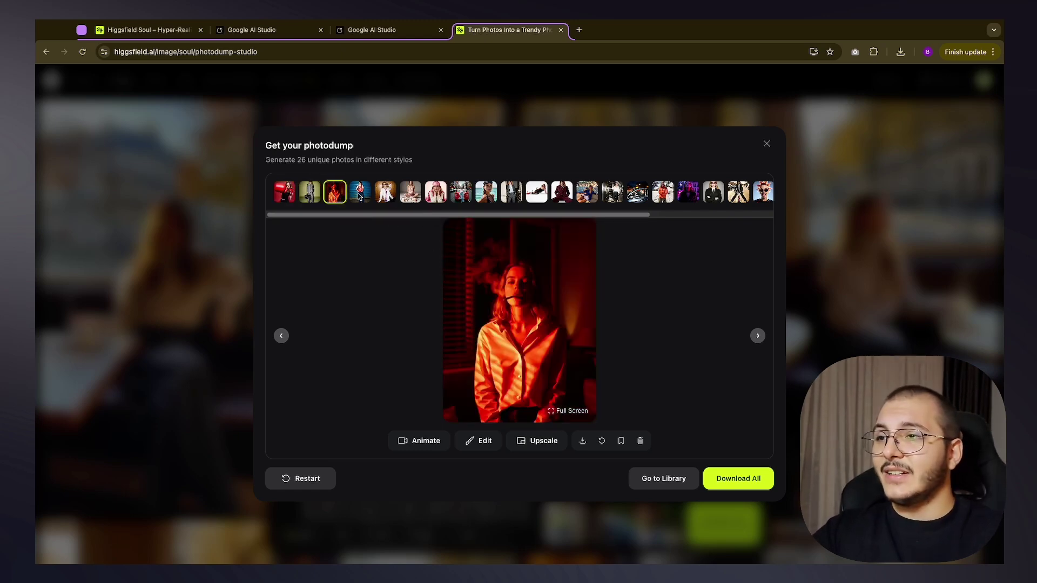
click(365, 195)
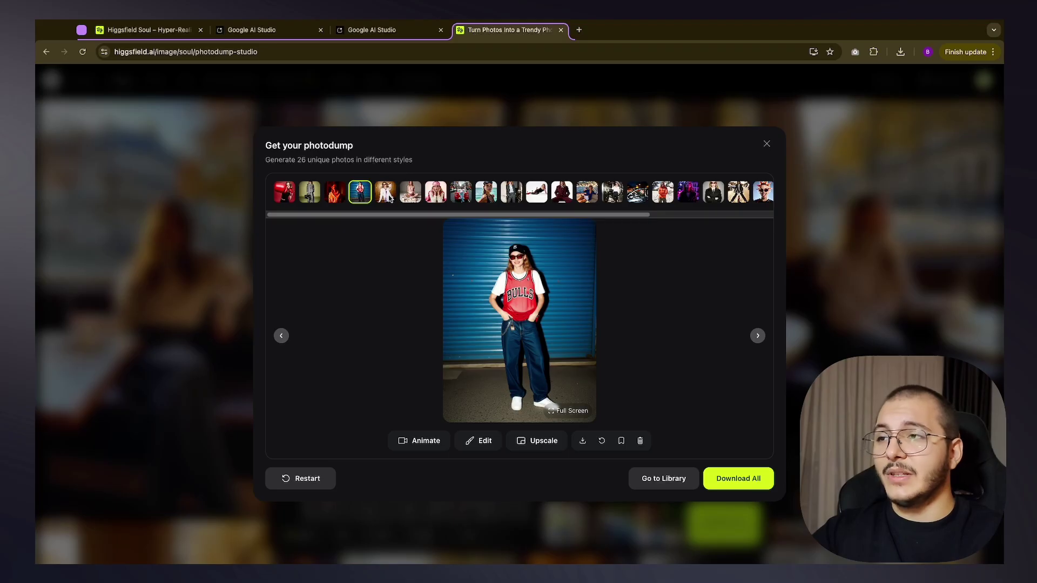
click(388, 198)
click(412, 198)
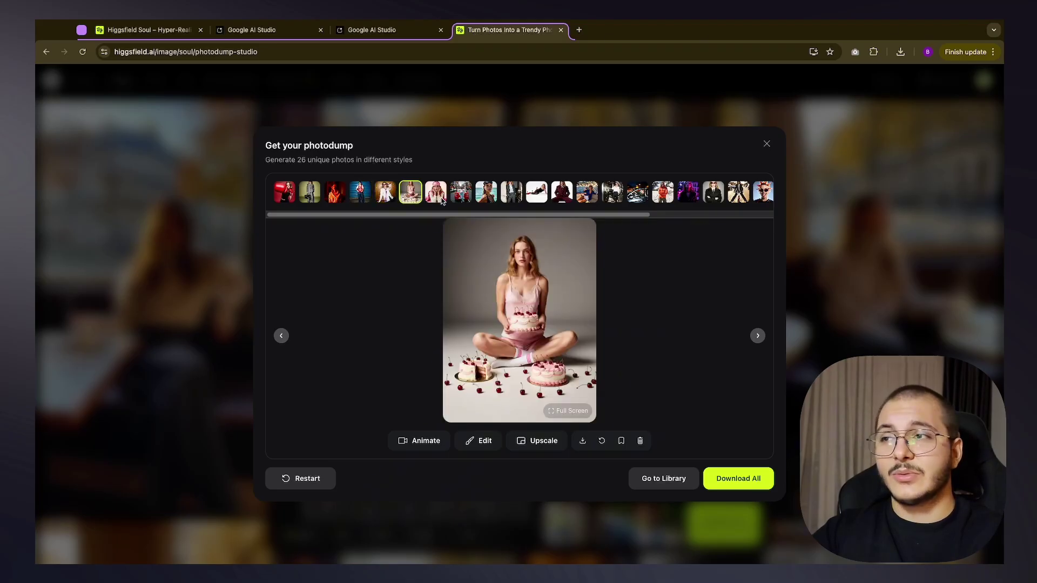
Preview the swimwear, suit, reclining, burgundy suit and blue-shirt boat photodump photos
click(441, 200)
click(465, 197)
click(485, 195)
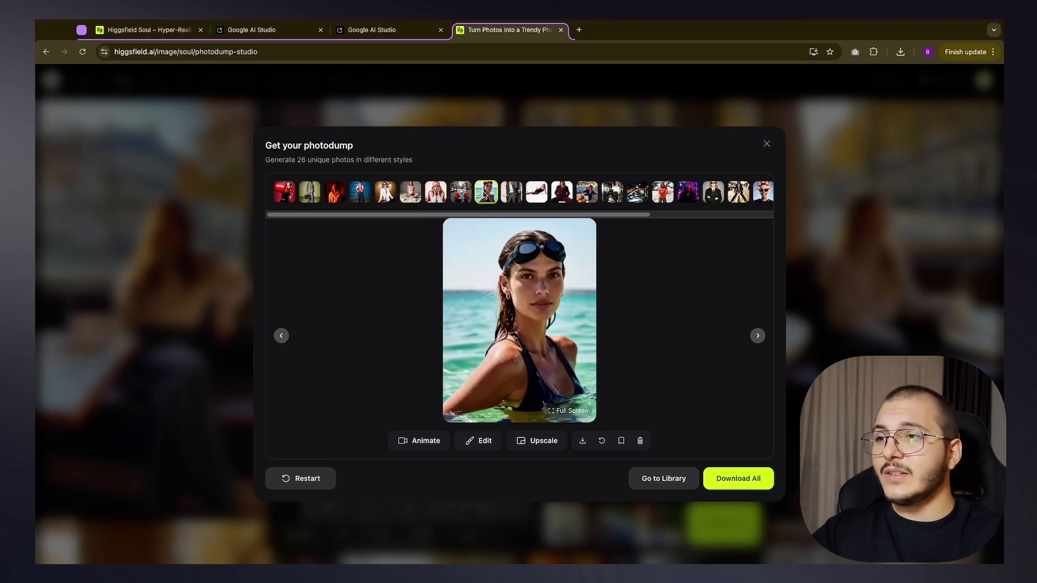
click(512, 199)
click(535, 199)
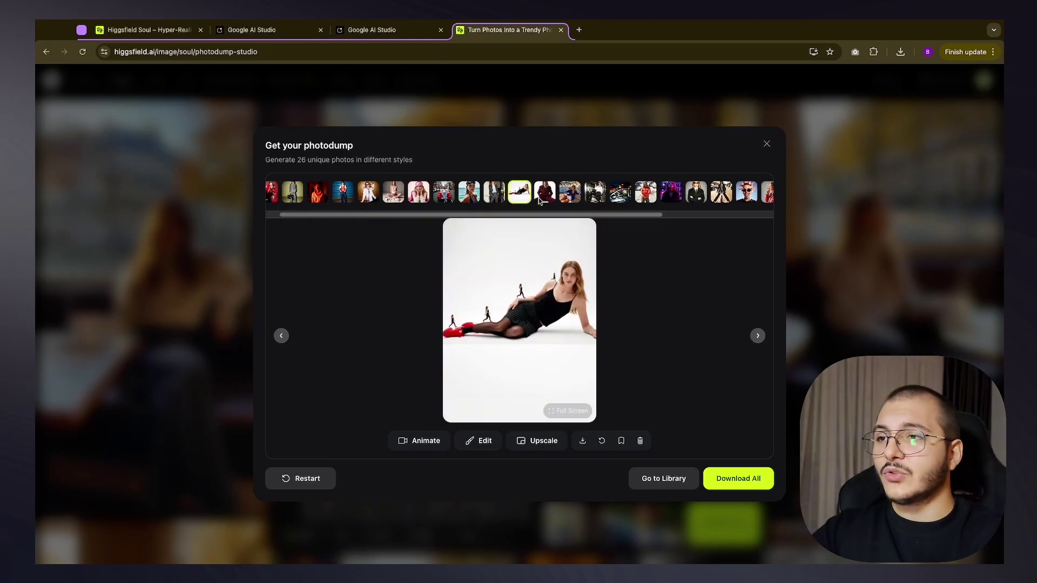
click(543, 199)
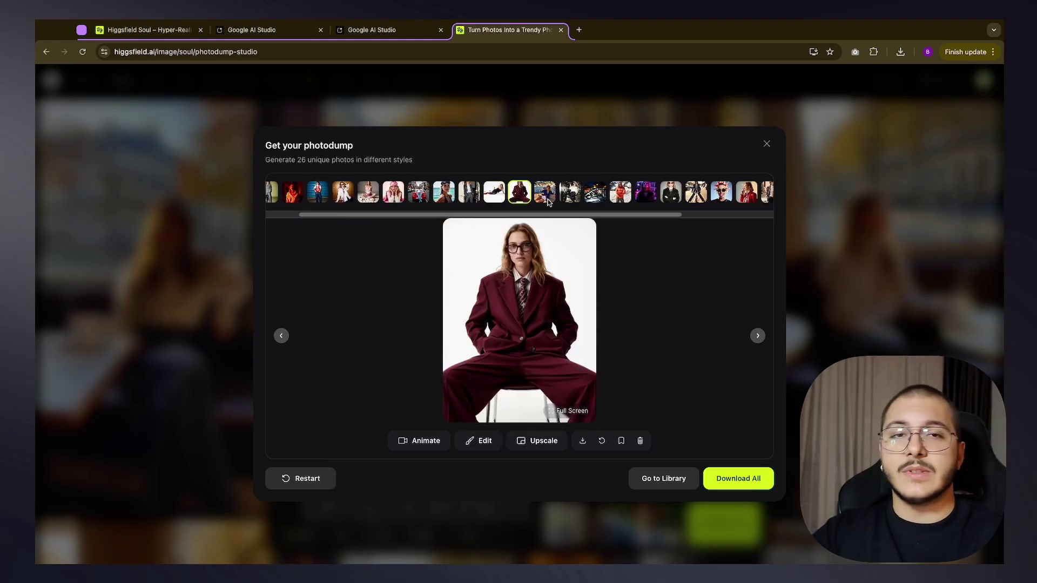
click(549, 202)
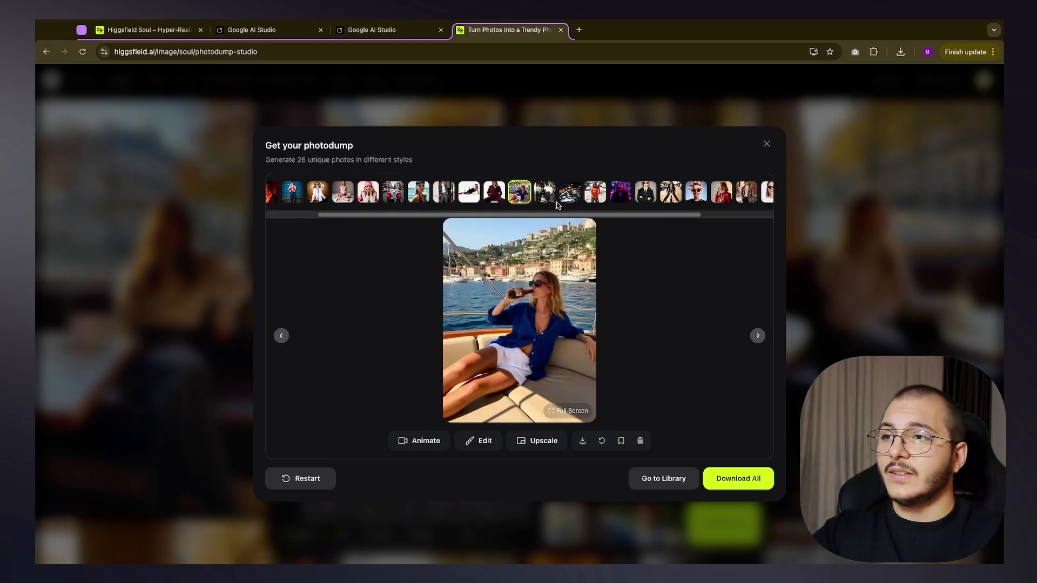
click(554, 202)
click(549, 200)
click(548, 200)
click(550, 199)
click(550, 198)
click(574, 197)
Step through the remaining photodump photos to the last red suit shot
click(601, 197)
click(628, 197)
click(653, 197)
click(678, 199)
click(707, 199)
click(738, 201)
click(756, 200)
Revisit the seated maroon suit, sunglasses-and-white-shirt and swimmer photos
drag(685, 213, 594, 215)
click(521, 193)
drag(496, 216, 465, 216)
click(386, 192)
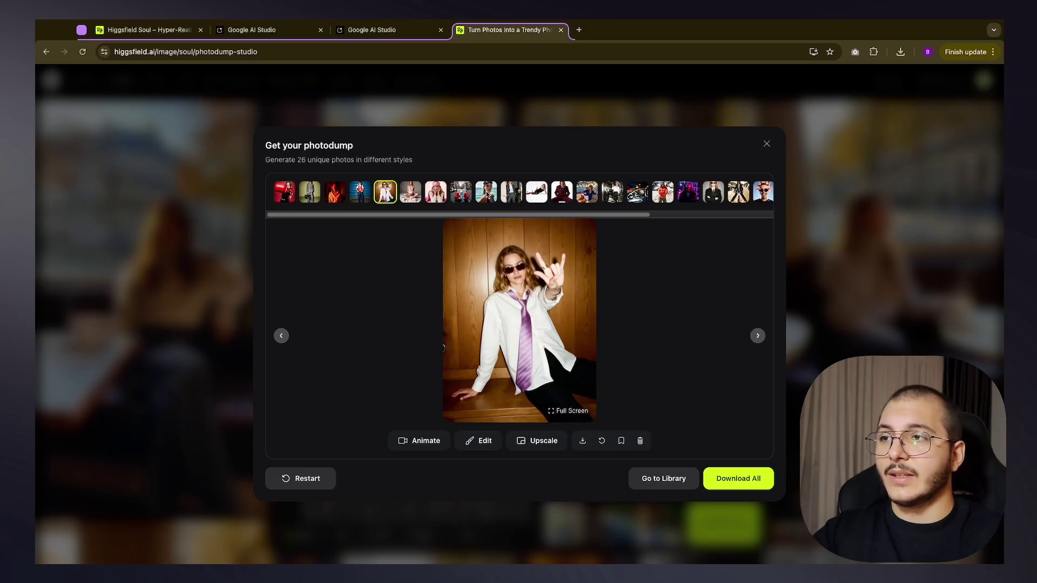
click(487, 193)
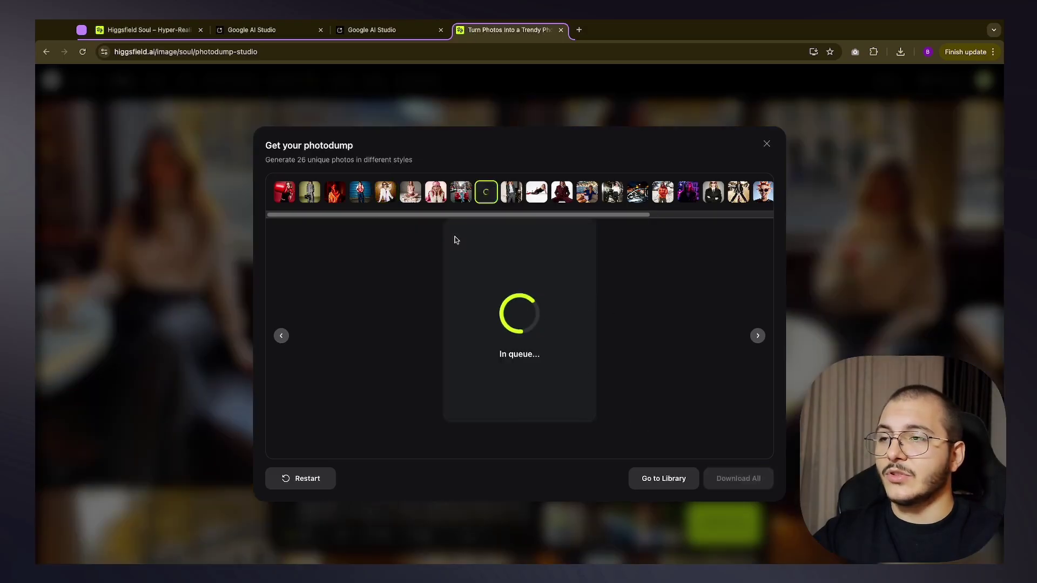
scroll(606, 216, right, 3)
scroll(625, 220, left, 3)
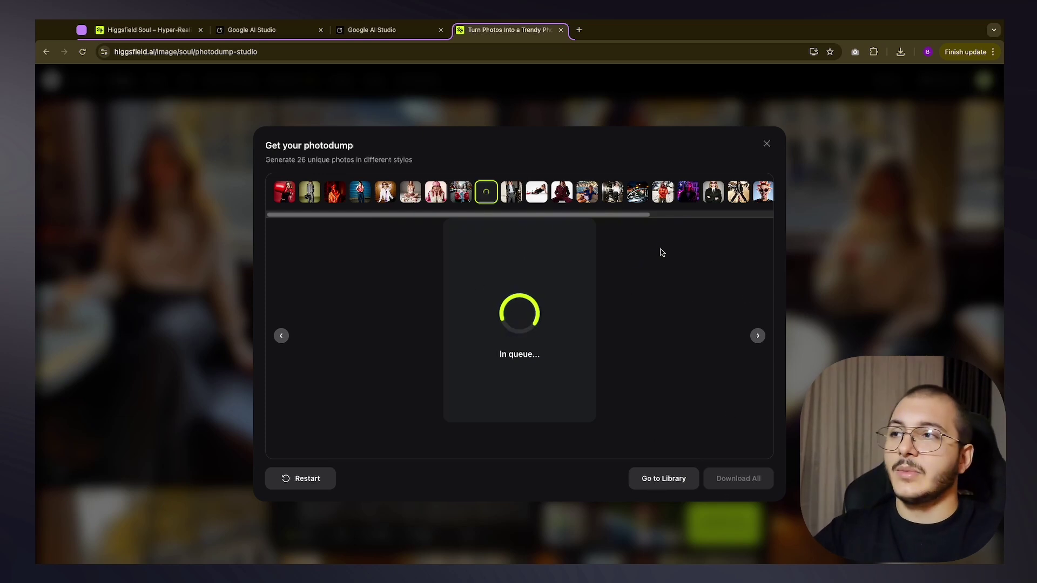
scroll(594, 217, right, 2)
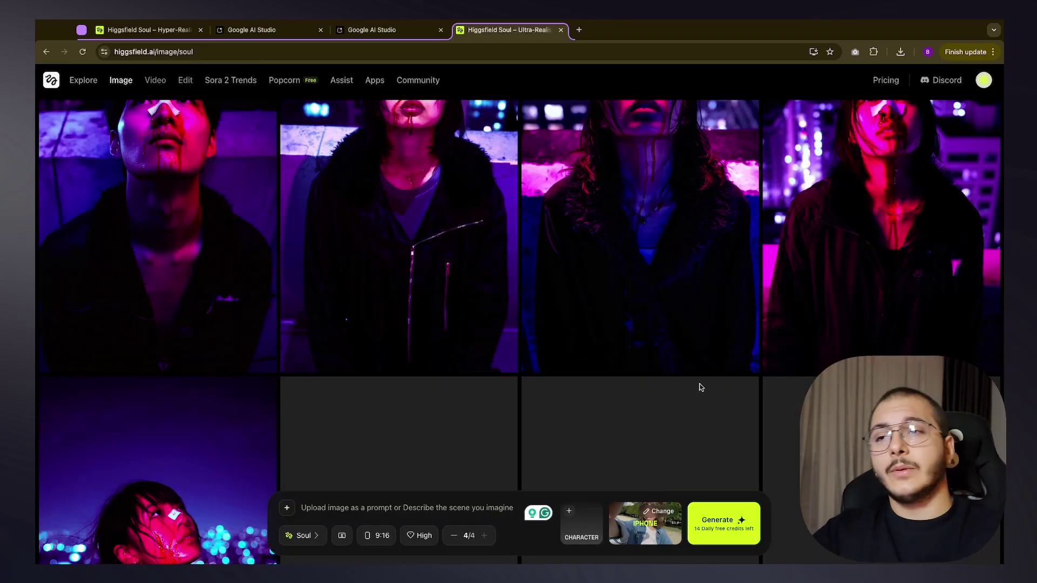
scroll(700, 387, up, 2)
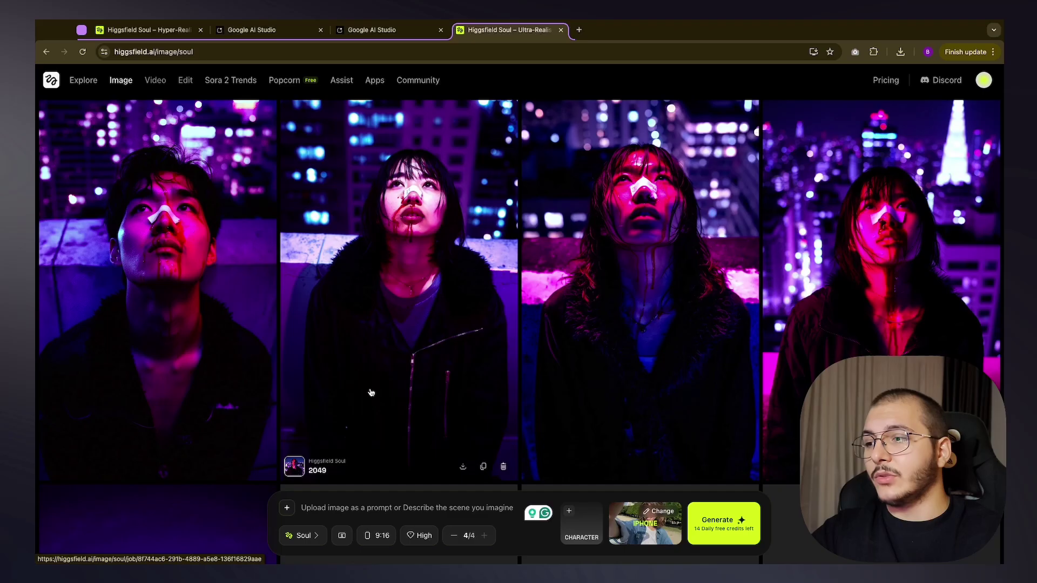
scroll(372, 367, up, 1)
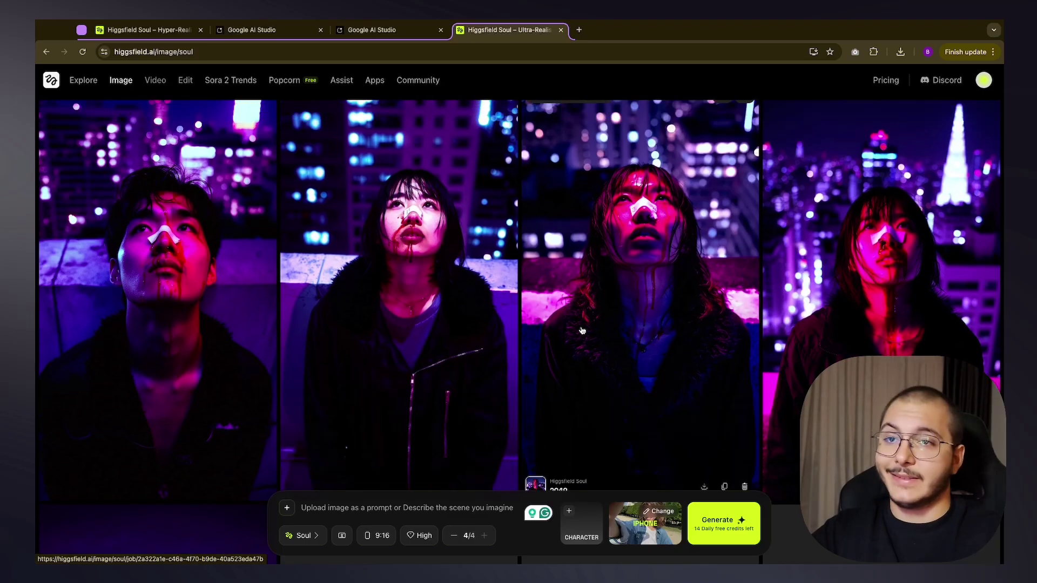
scroll(571, 330, up, 2)
scroll(570, 330, up, 5)
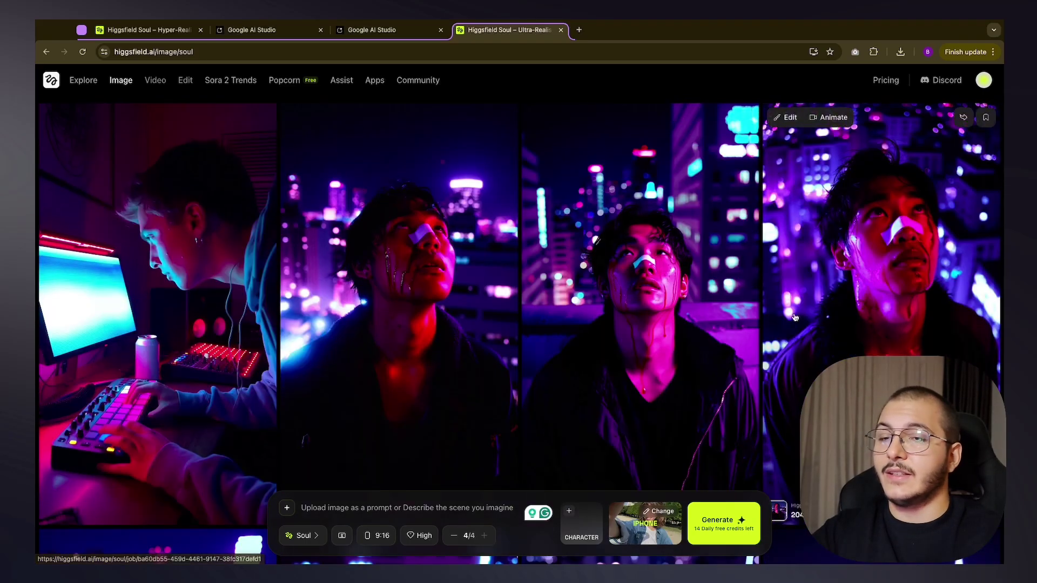
scroll(706, 309, down, 4)
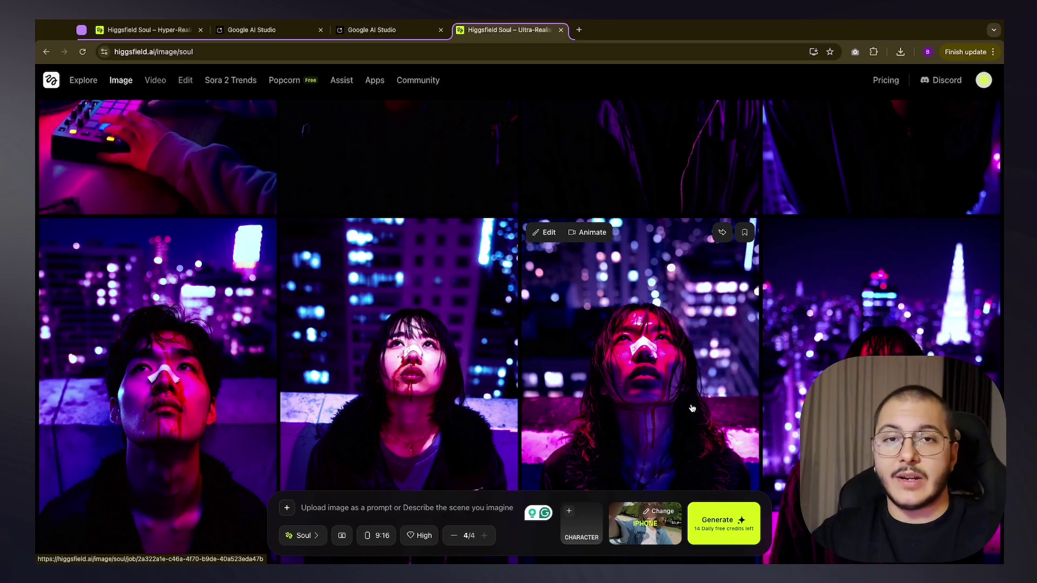
click(699, 362)
key(Escape)
scroll(585, 316, up, 4)
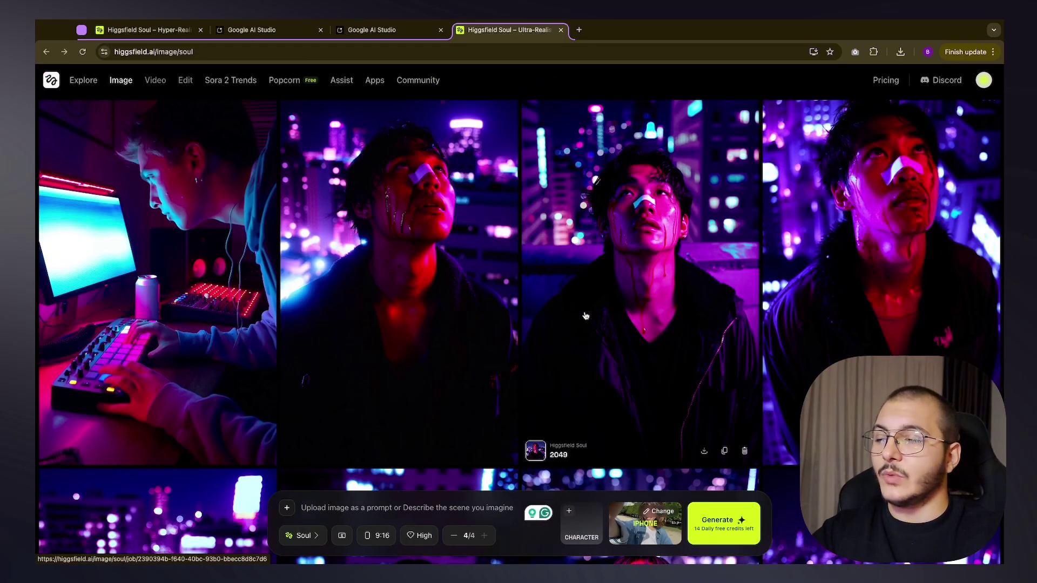
scroll(648, 308, up, 4)
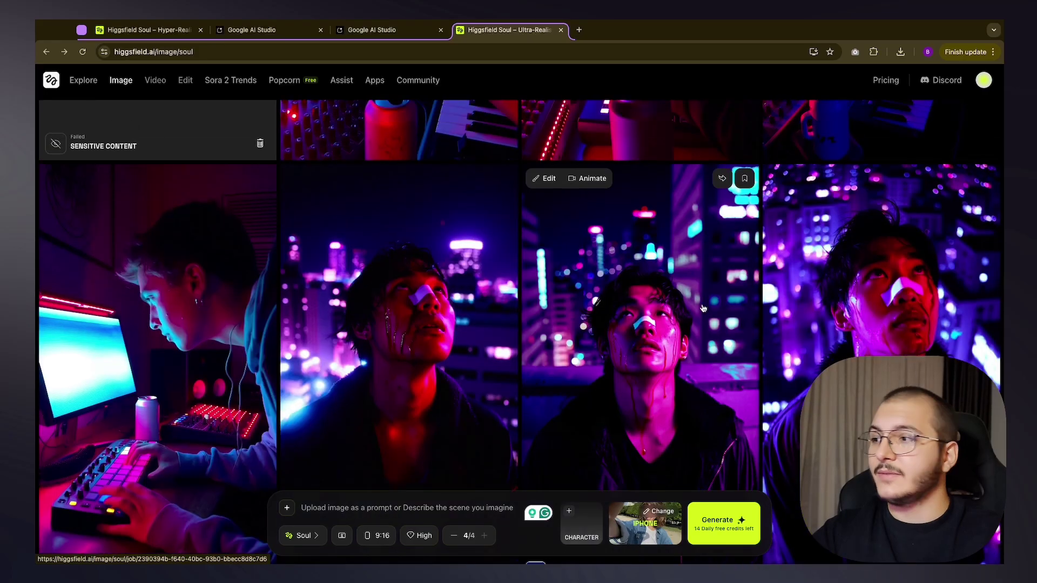
scroll(570, 266, up, 5)
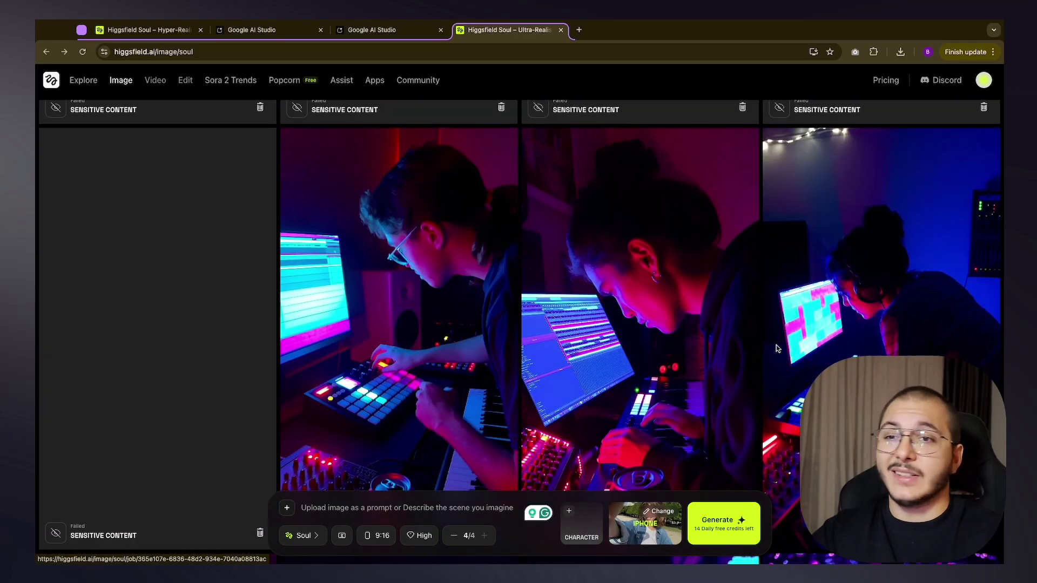
scroll(768, 350, up, 10)
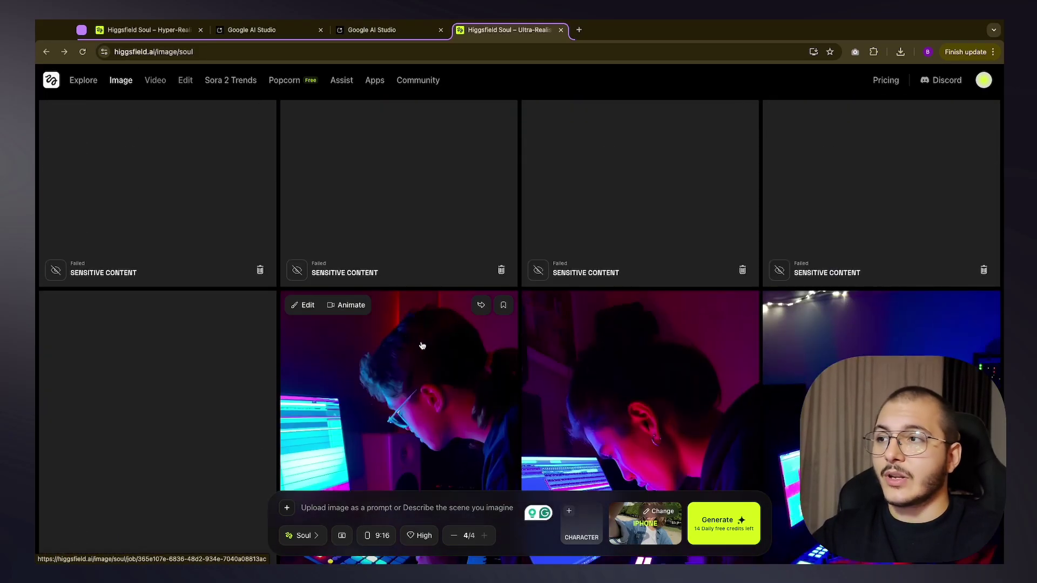
scroll(320, 315, up, 2)
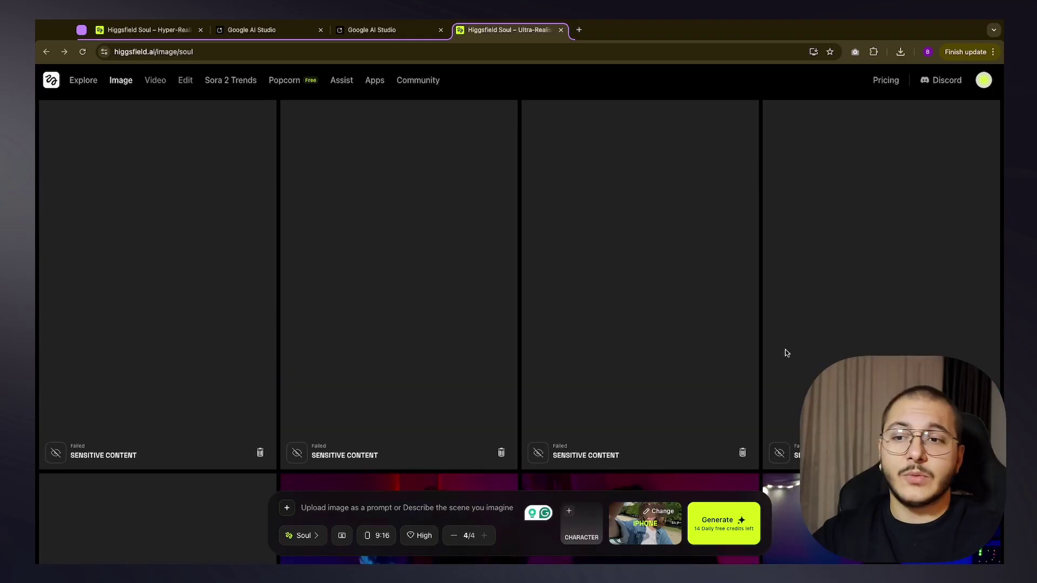
scroll(790, 350, up, 7)
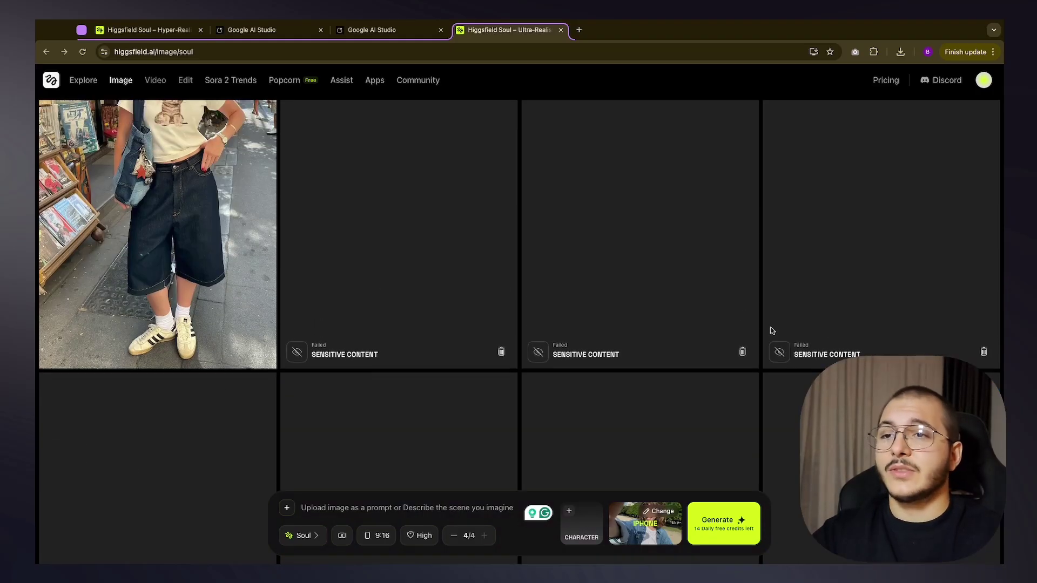
scroll(814, 324, up, 1)
Go to the Google AI Studio chat and scroll down to Gemini's answer about Sensitive Content blocks
click(372, 30)
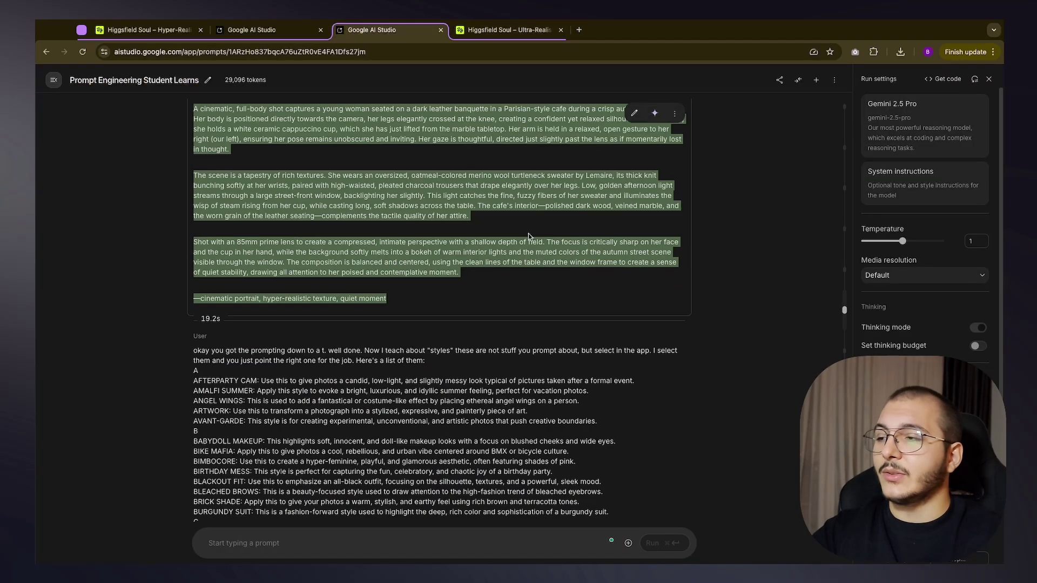
scroll(349, 227, down, 20)
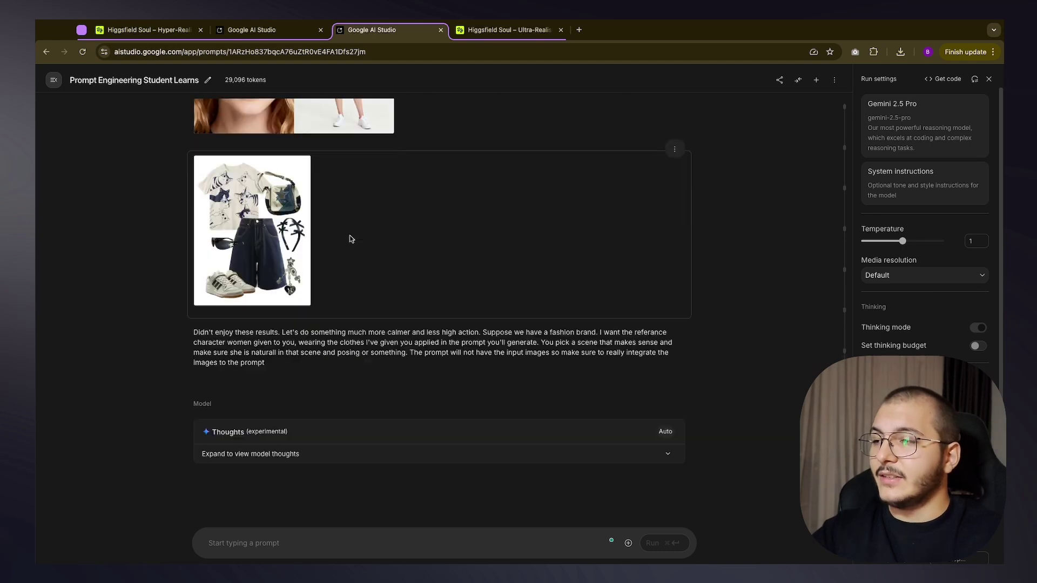
scroll(351, 232, up, 6)
scroll(352, 236, up, 5)
scroll(331, 232, down, 3)
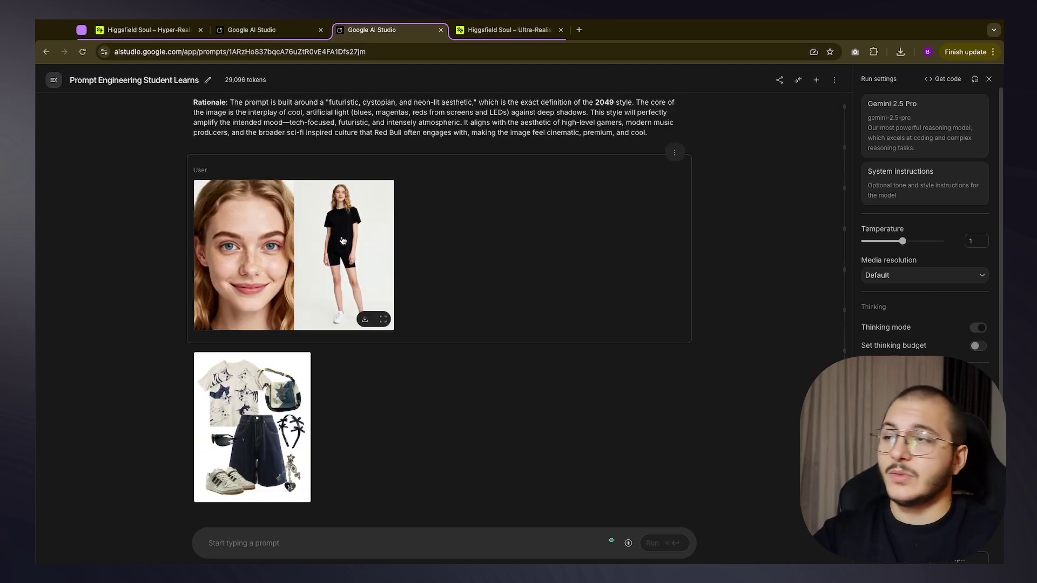
scroll(342, 237, down, 1)
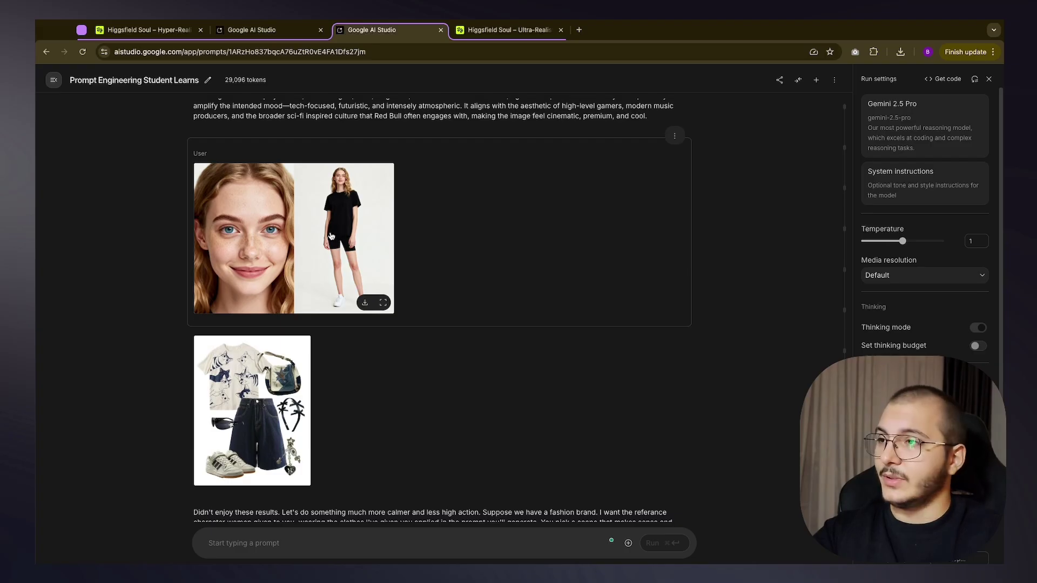
scroll(328, 239, down, 3)
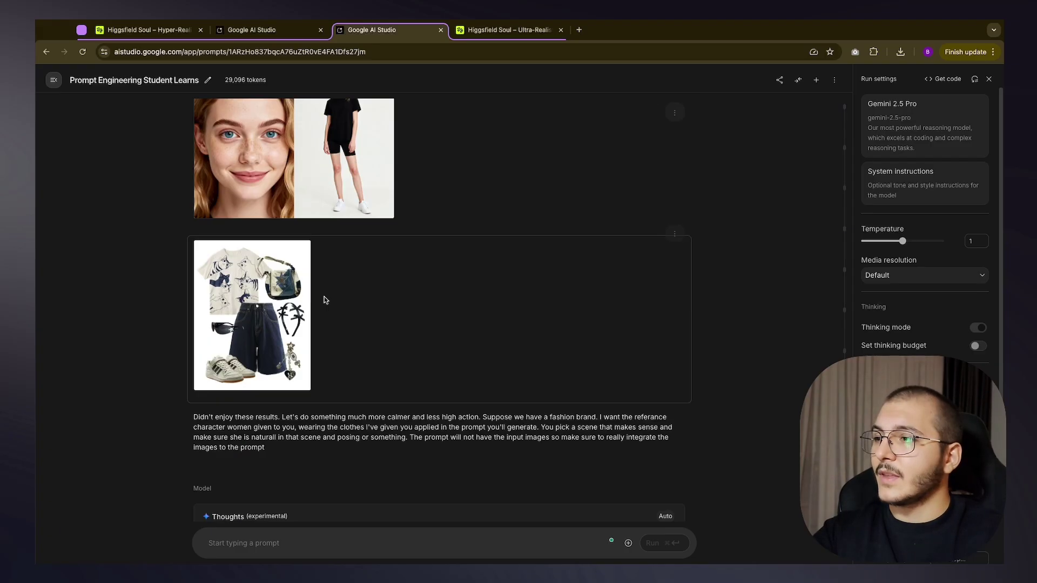
scroll(272, 308, down, 3)
scroll(290, 323, up, 4)
scroll(290, 323, down, 3)
scroll(459, 350, down, 20)
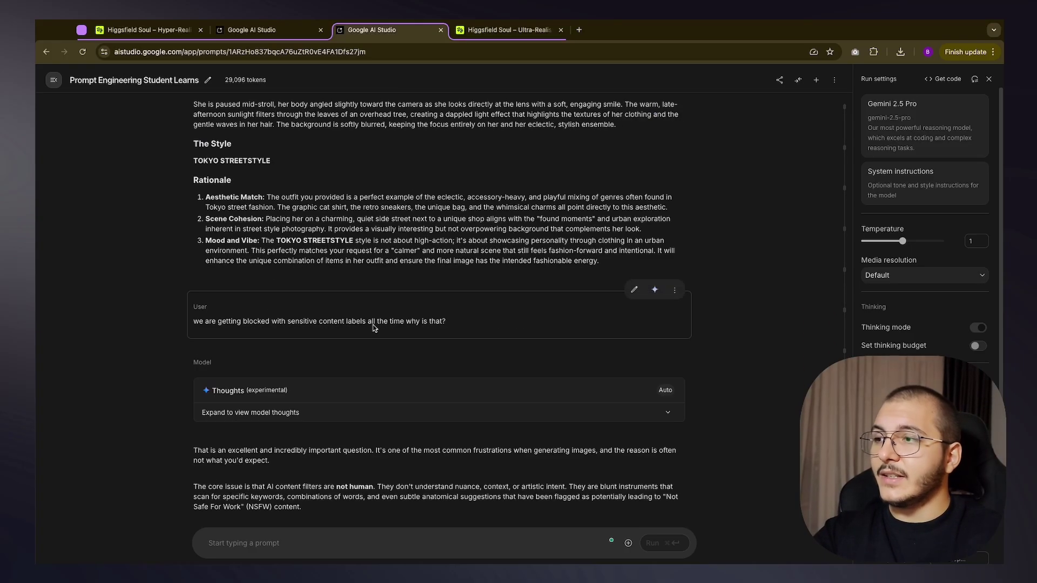
Highlight the sensitive content question and read through Gemini's explanation
drag(237, 320, 461, 330)
click(444, 325)
scroll(440, 324, down, 10)
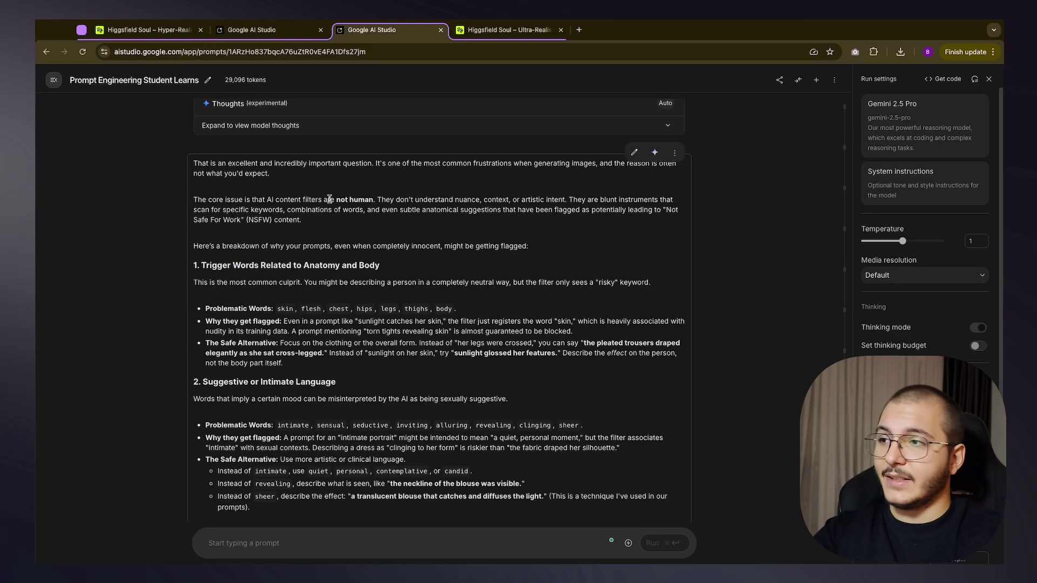
drag(235, 182, 462, 370)
click(462, 371)
scroll(462, 371, down, 5)
scroll(378, 324, up, 6)
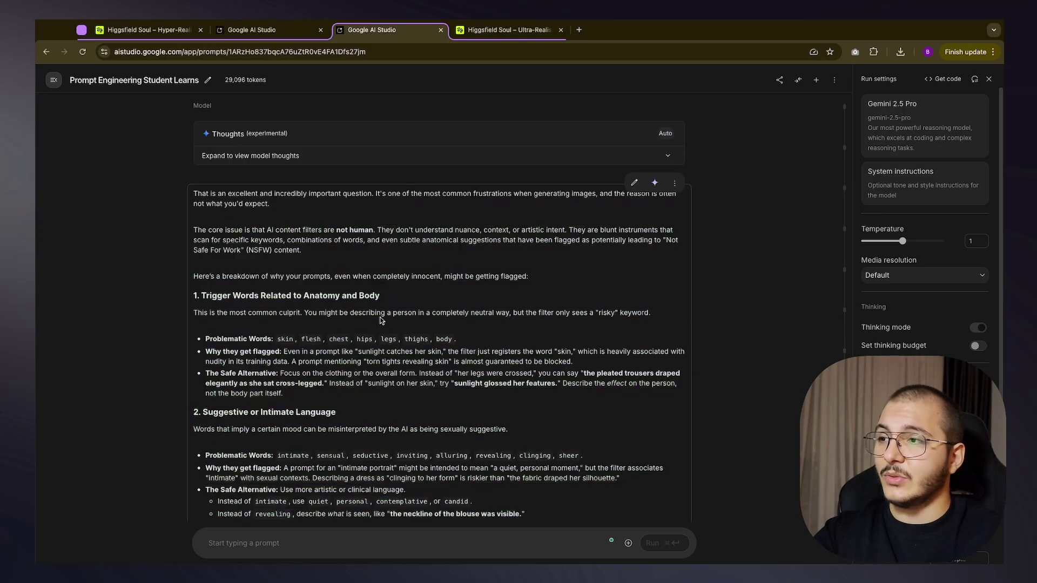
scroll(316, 228, down, 3)
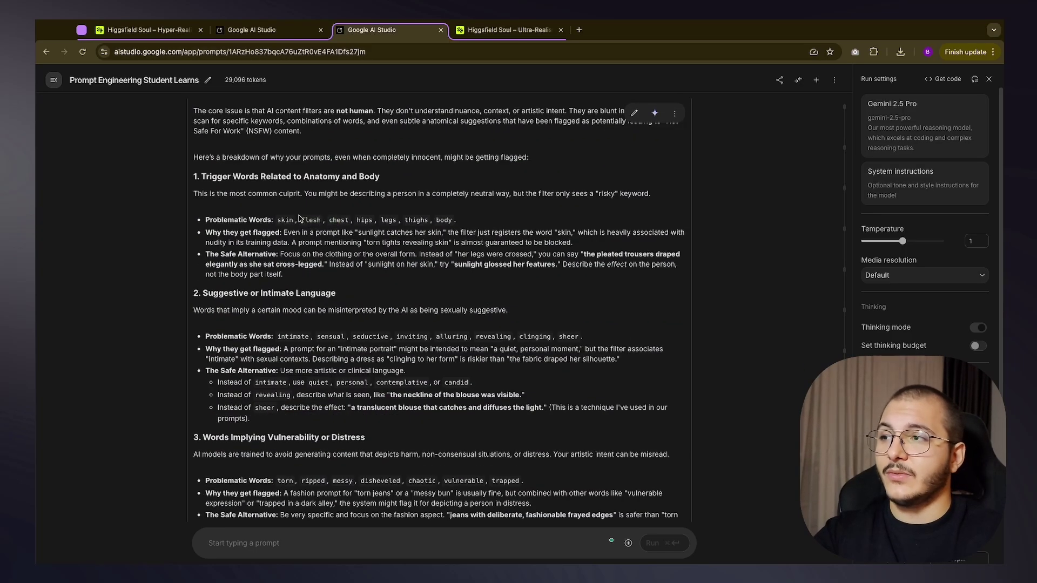
scroll(405, 270, down, 1)
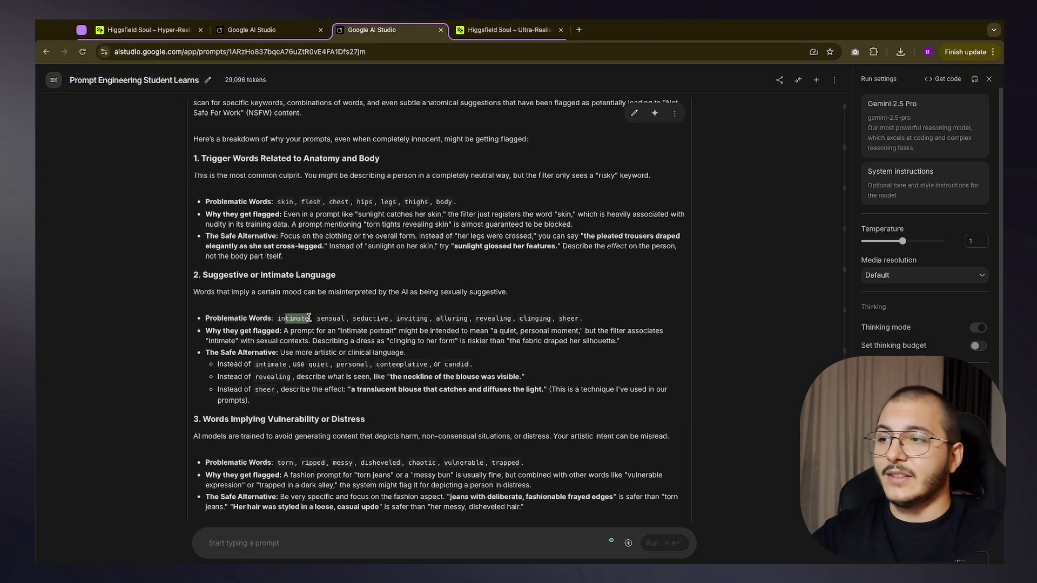
scroll(400, 325, down, 2)
Highlight the suggested alternatives and the request to rewrite the prompt
drag(332, 271, 469, 275)
scroll(399, 281, down, 2)
click(279, 285)
scroll(280, 286, down, 1)
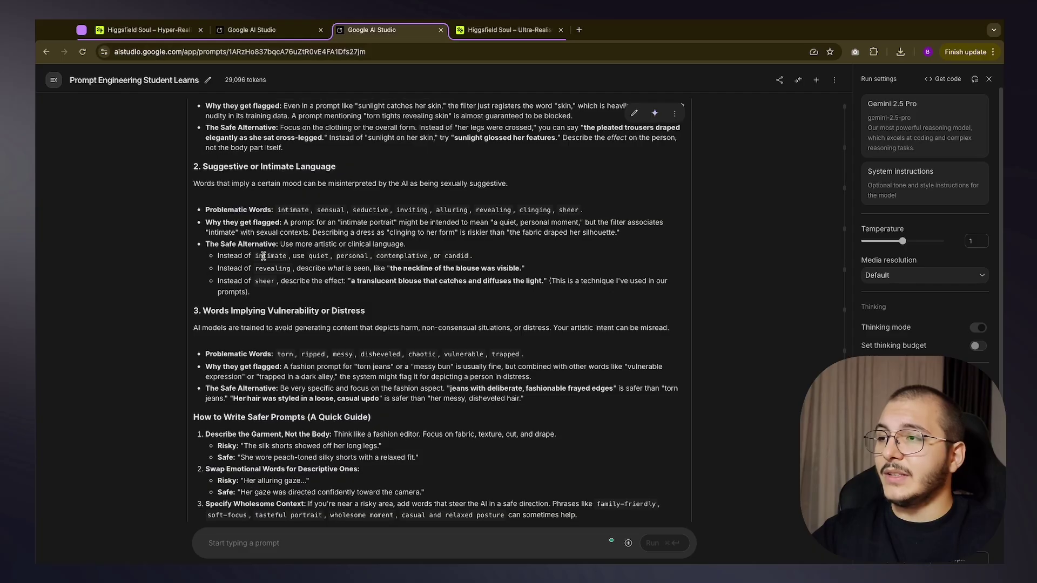
drag(264, 255, 367, 257)
click(456, 251)
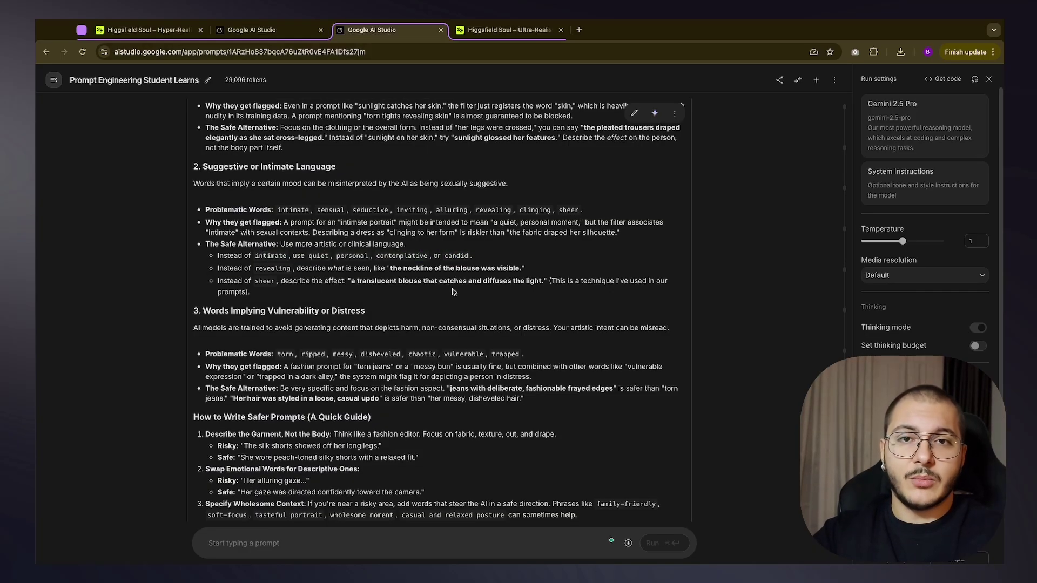
scroll(419, 265, down, 1)
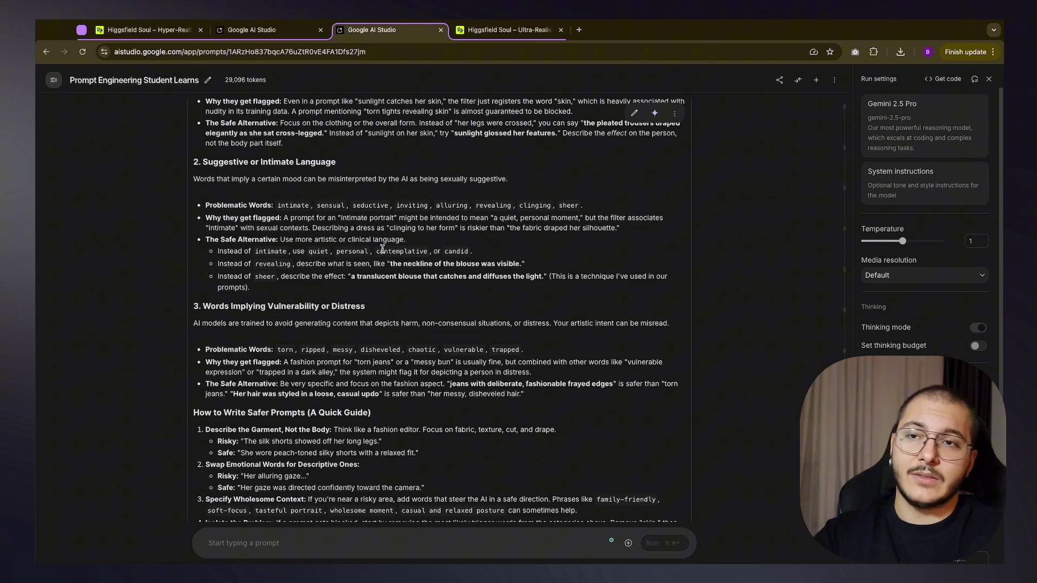
scroll(378, 254, down, 6)
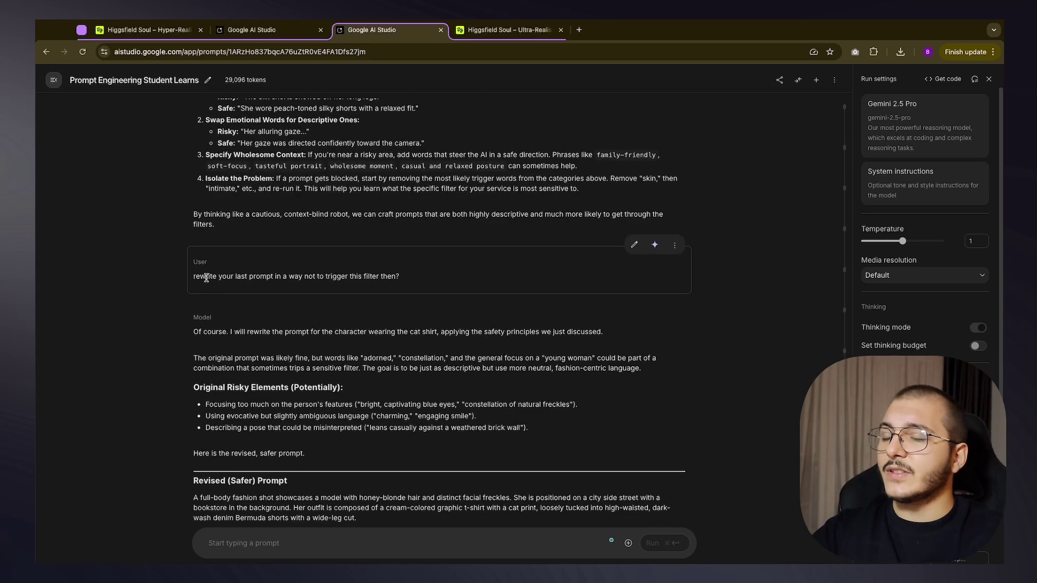
drag(247, 276, 363, 283)
click(359, 284)
Select the revised safer Tokyo prompt and the Instagram iPhone prompt, then return to Higgsfield Soul
scroll(392, 276, down, 5)
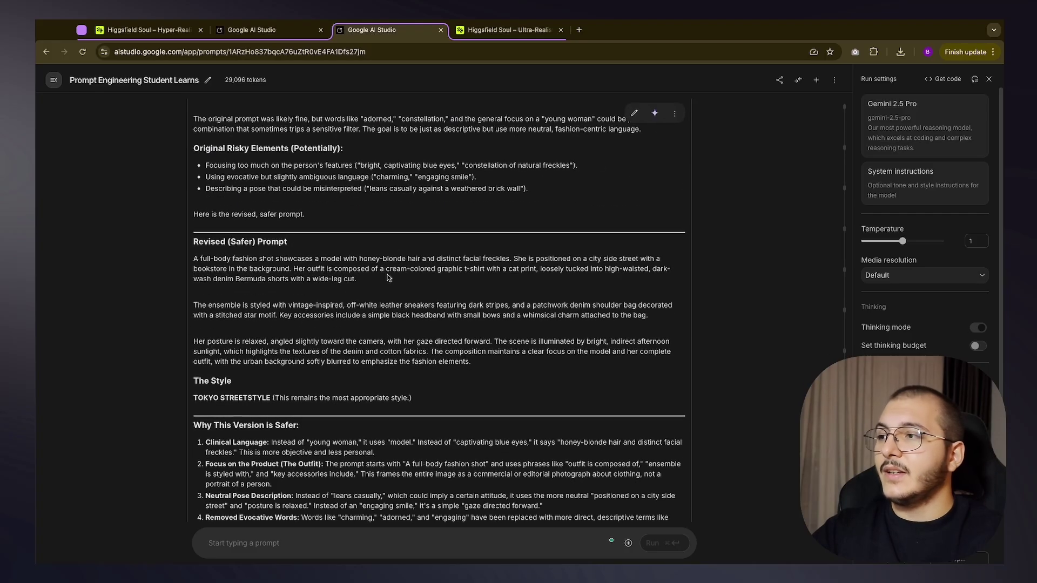
drag(195, 259, 296, 265)
scroll(302, 272, down, 10)
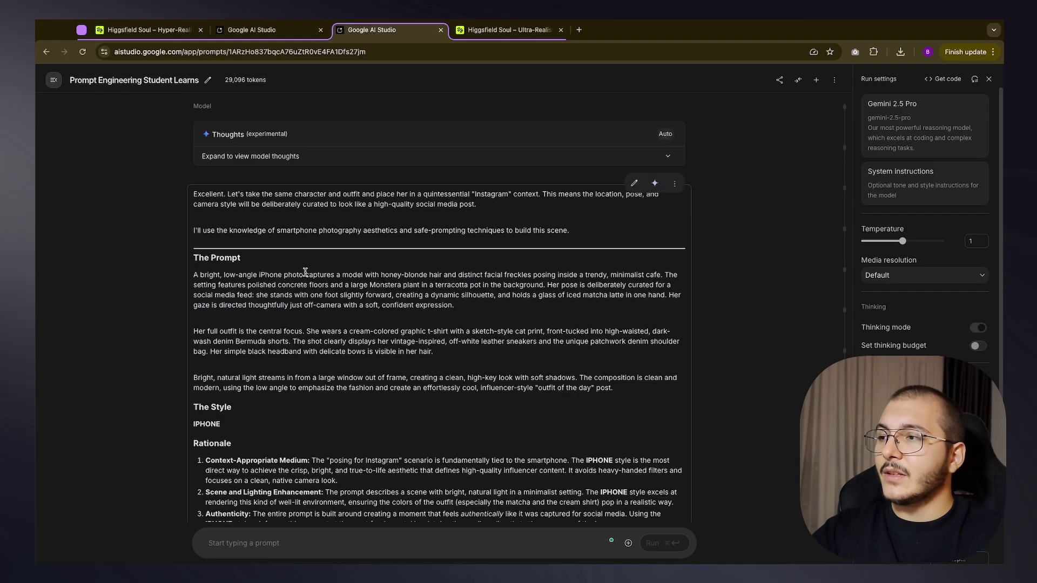
scroll(382, 154, up, 3)
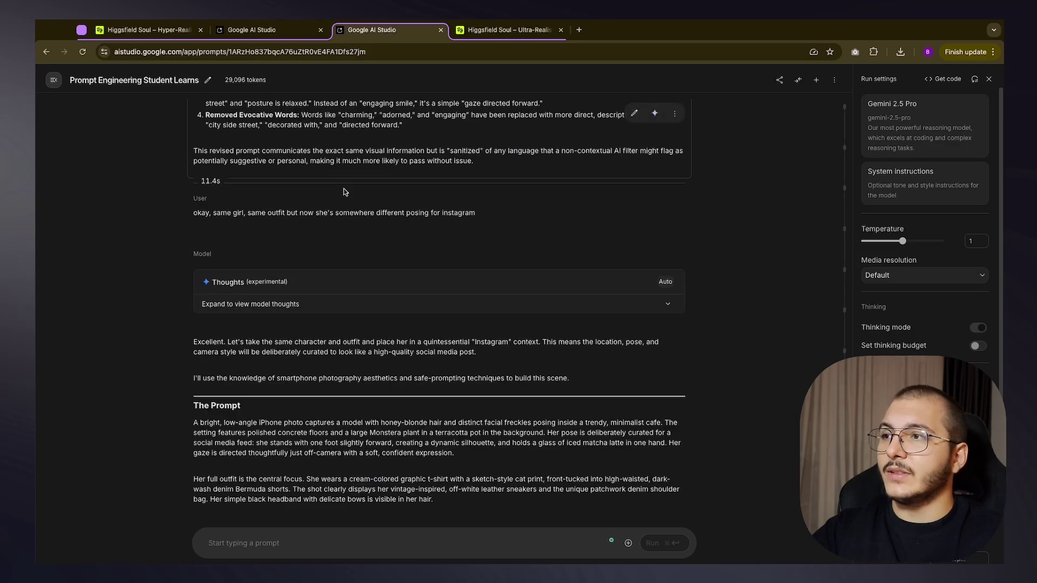
scroll(358, 194, down, 3)
drag(194, 238, 588, 368)
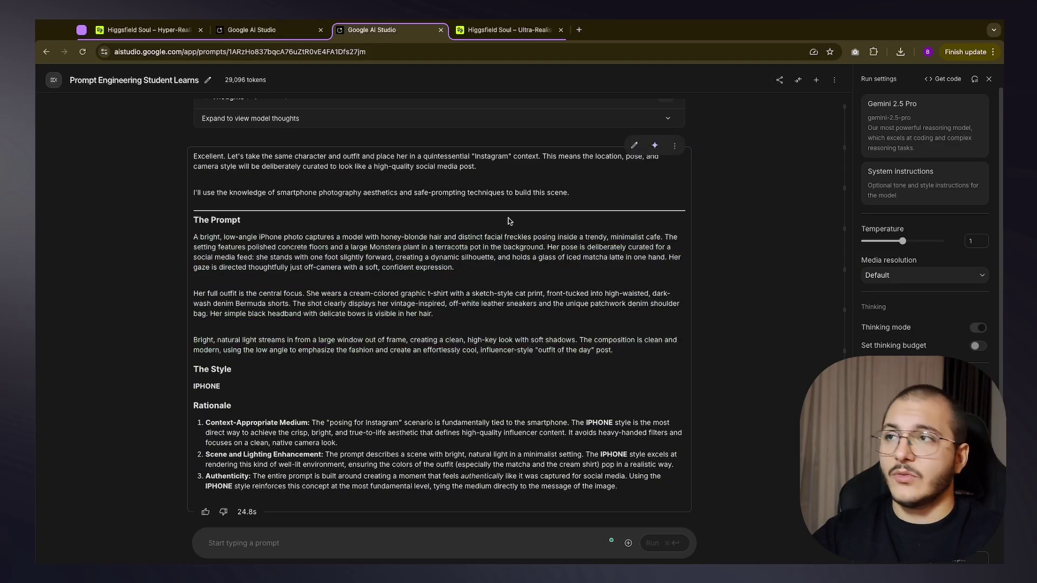
key(ctrl+Tab)
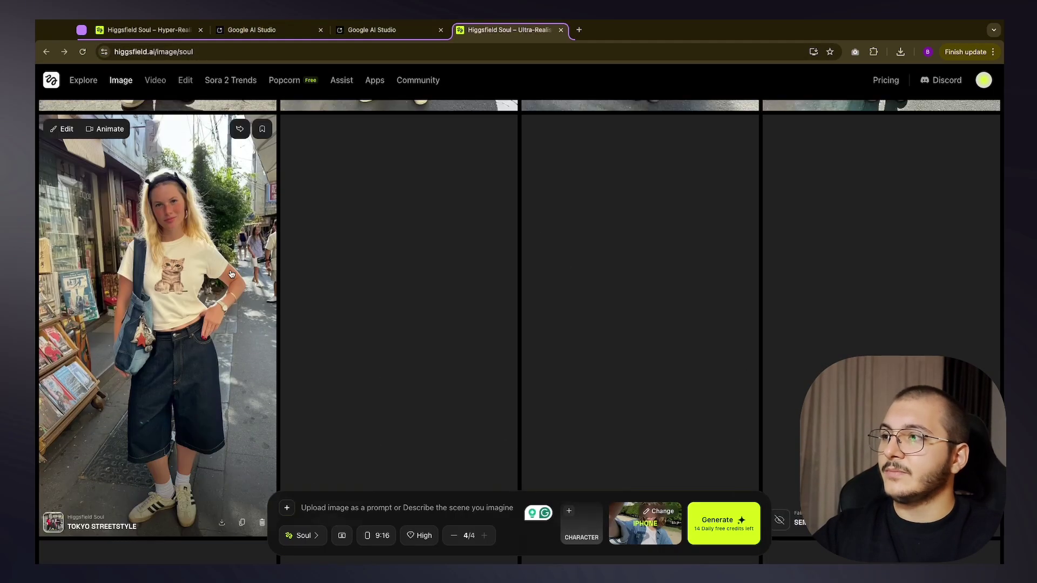
scroll(194, 282, up, 2)
scroll(194, 282, up, 5)
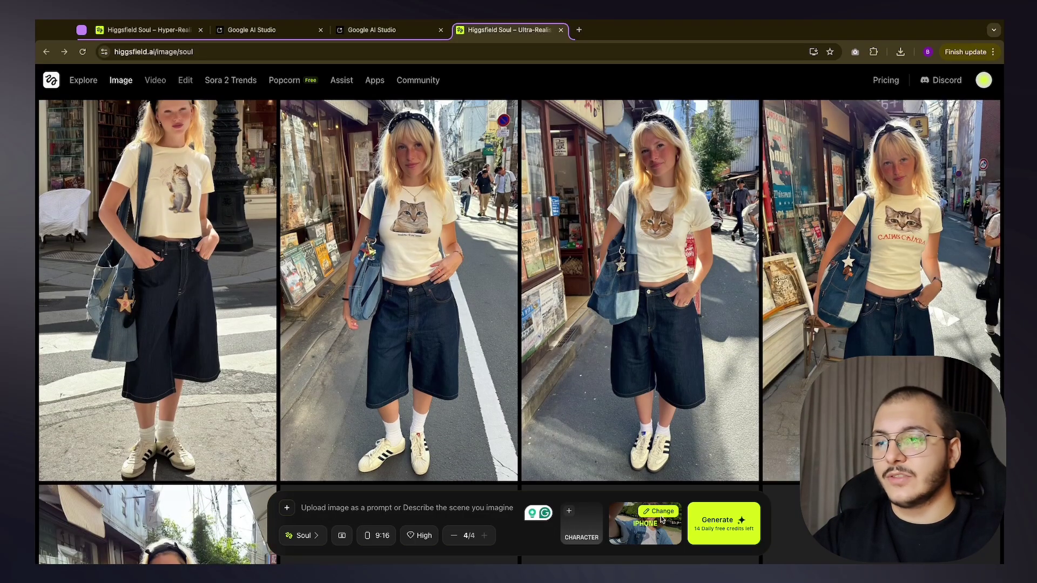
click(658, 511)
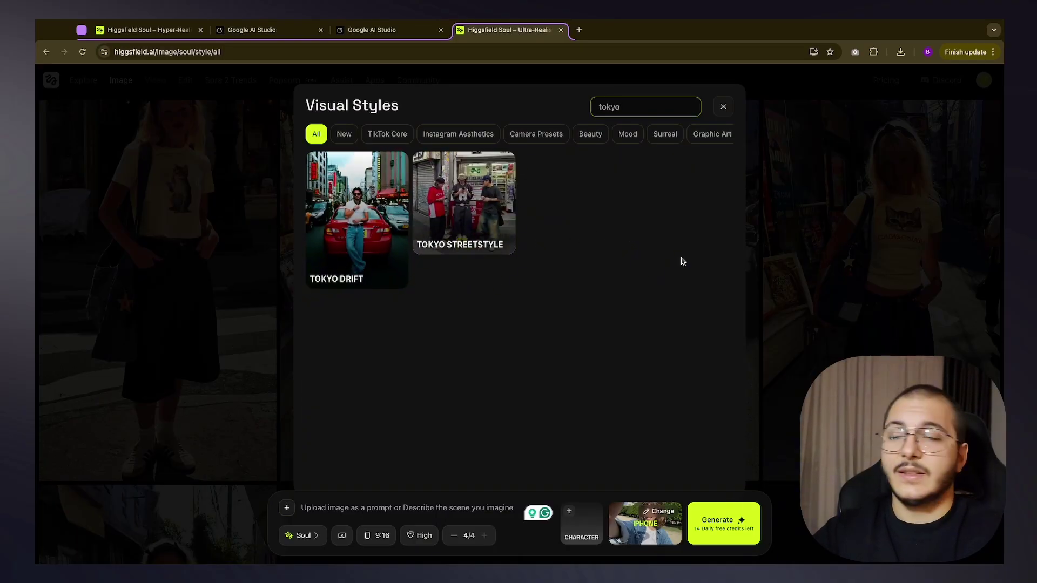
click(799, 216)
scroll(410, 209, up, 5)
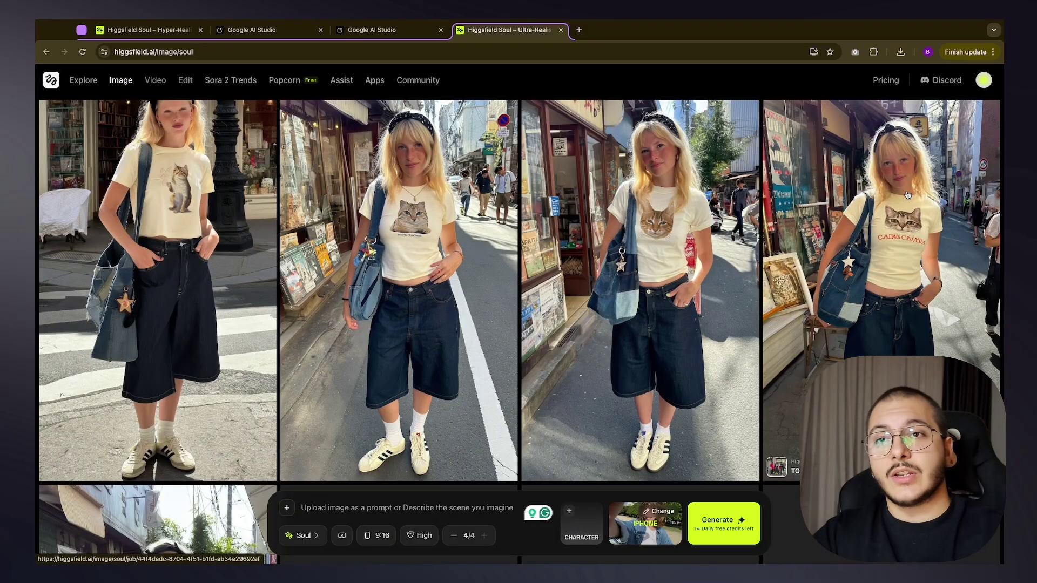
scroll(410, 209, down, 15)
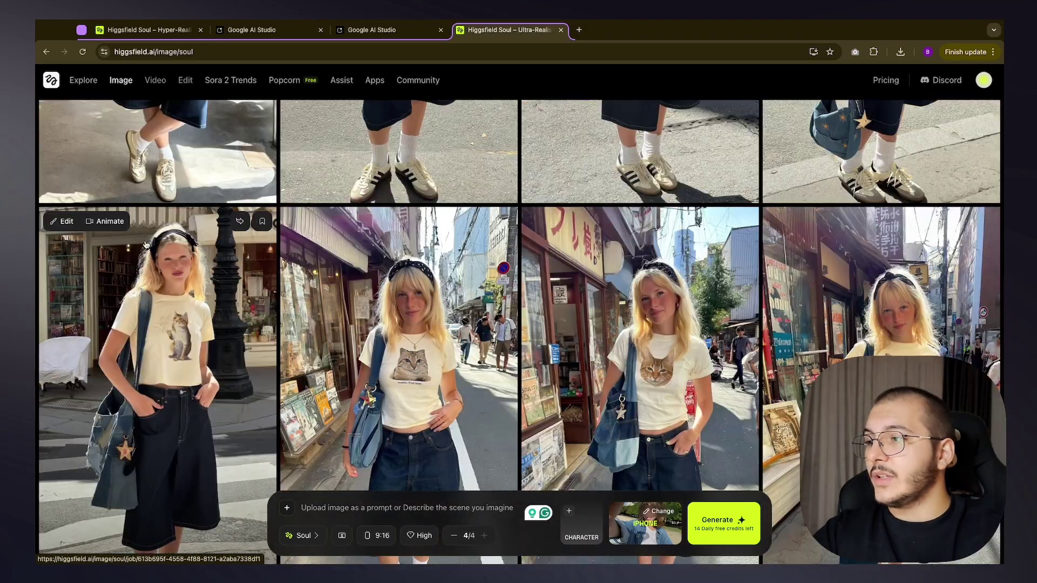
scroll(651, 263, down, 3)
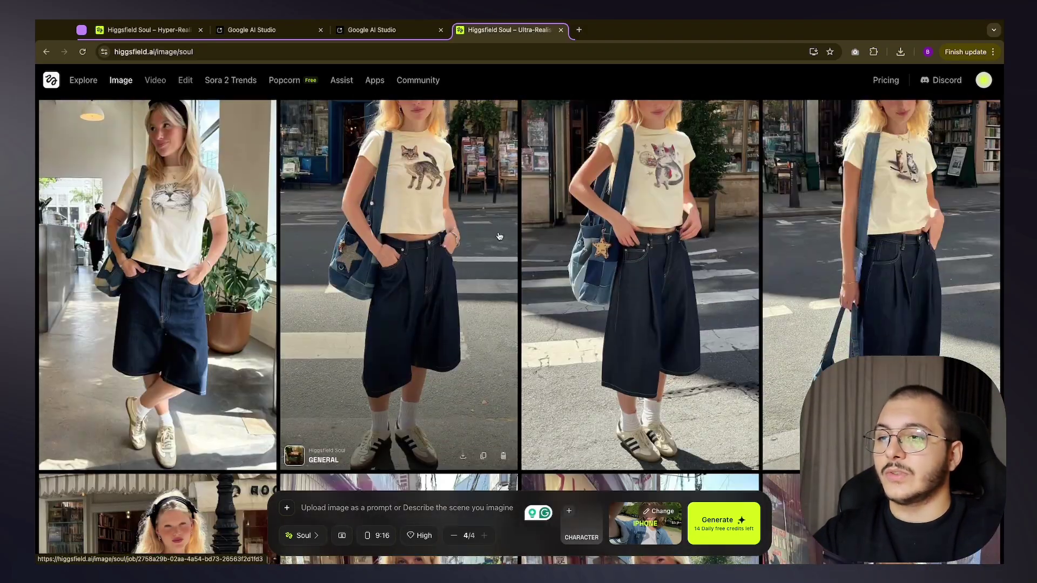
scroll(735, 308, down, 7)
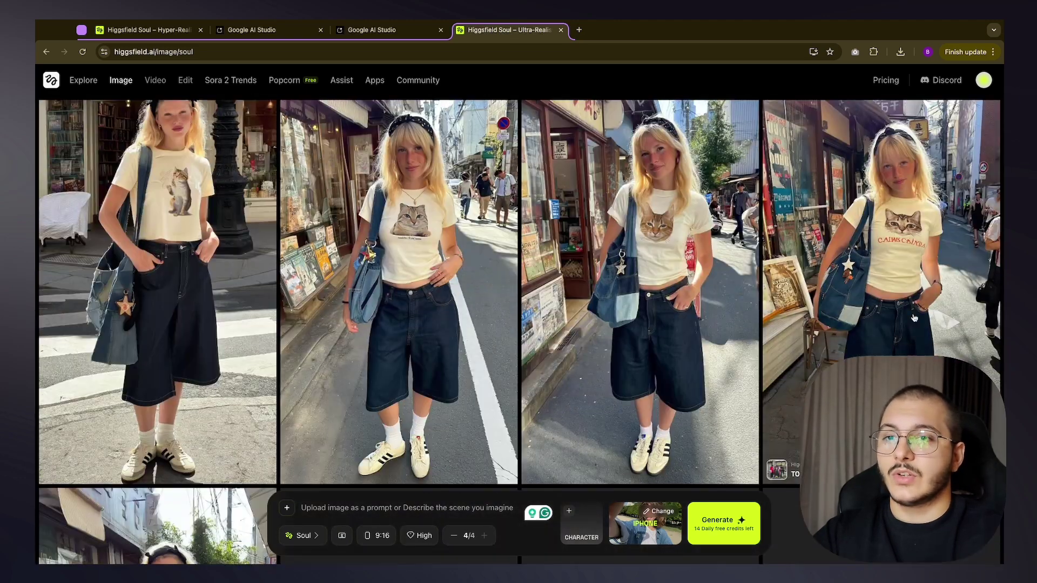
mouse_move(738, 300)
scroll(740, 208, down, 4)
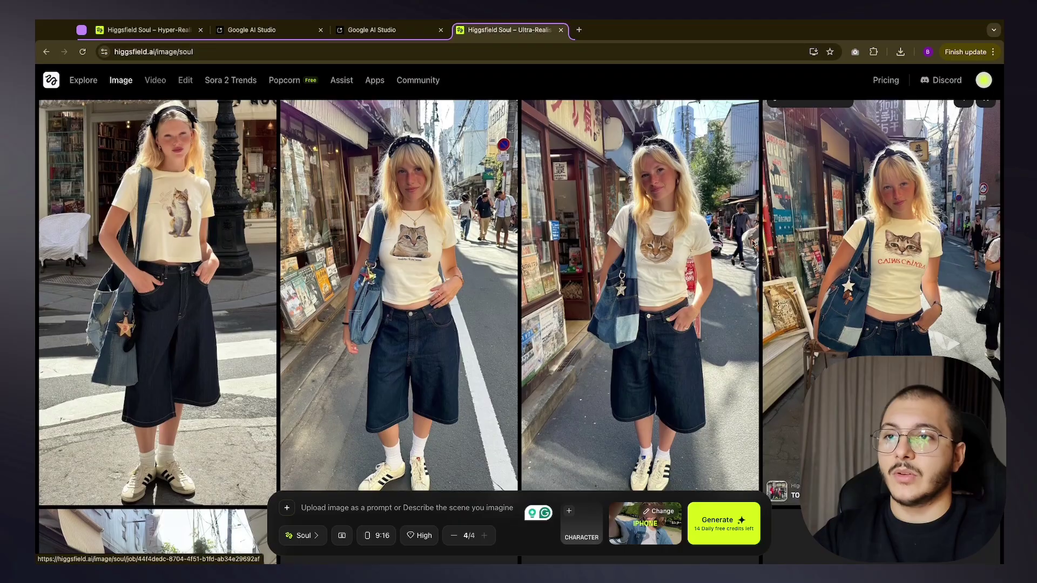
scroll(608, 232, down, 3)
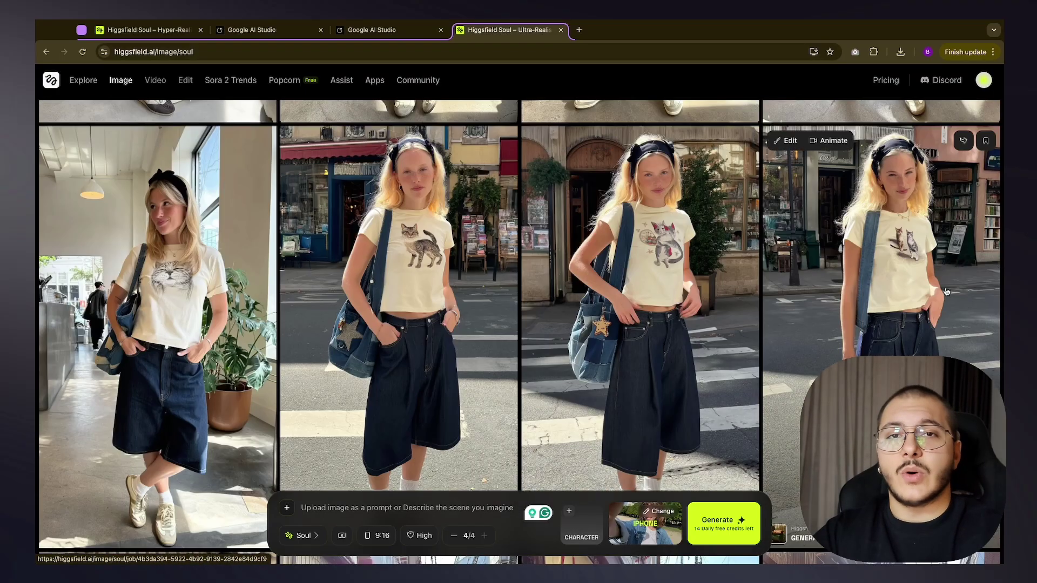
scroll(473, 179, down, 1)
scroll(397, 160, down, 4)
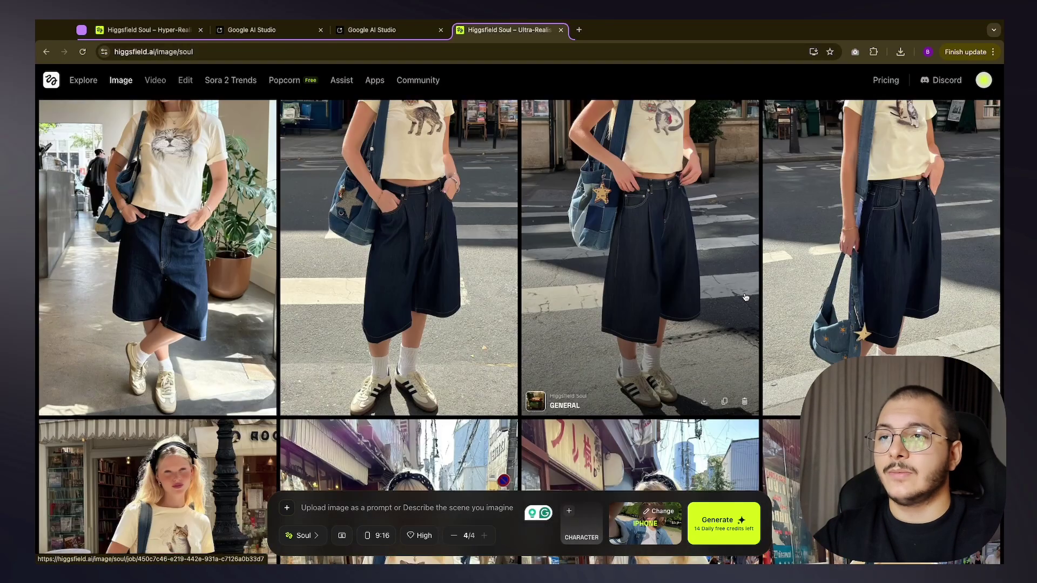
scroll(663, 258, down, 5)
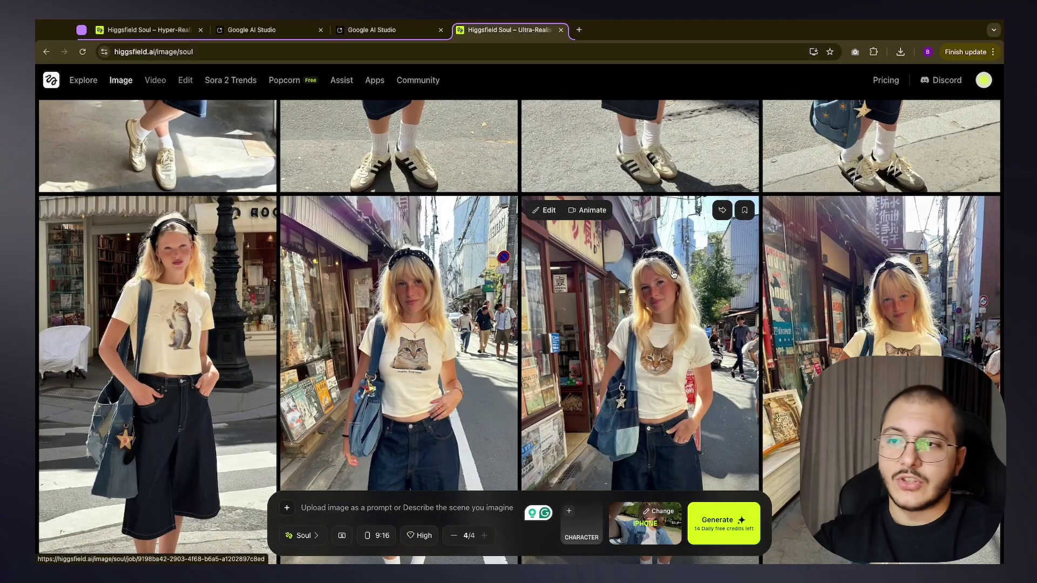
scroll(201, 254, down, 3)
scroll(201, 254, down, 10)
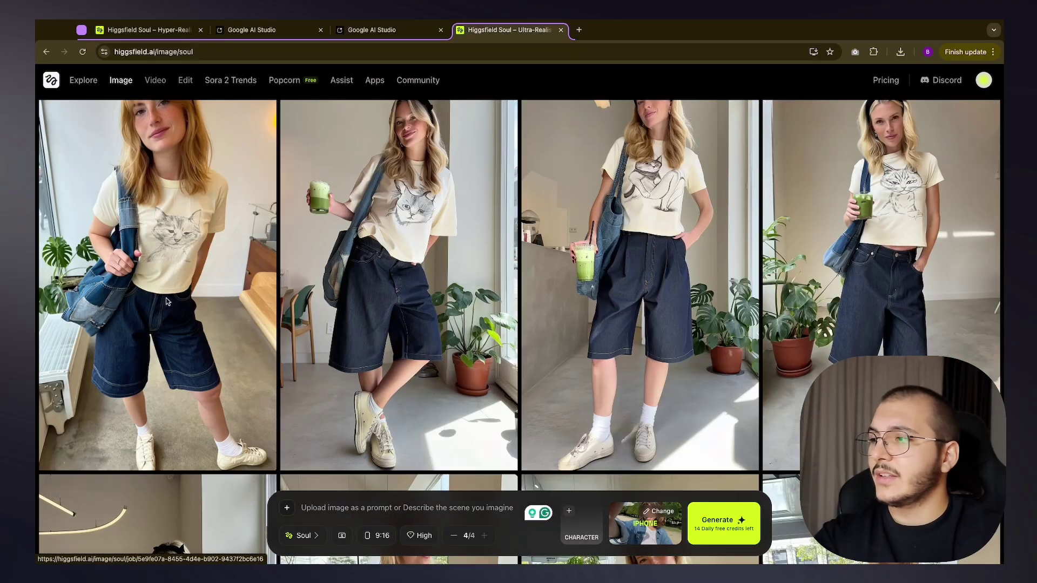
scroll(165, 302, up, 10)
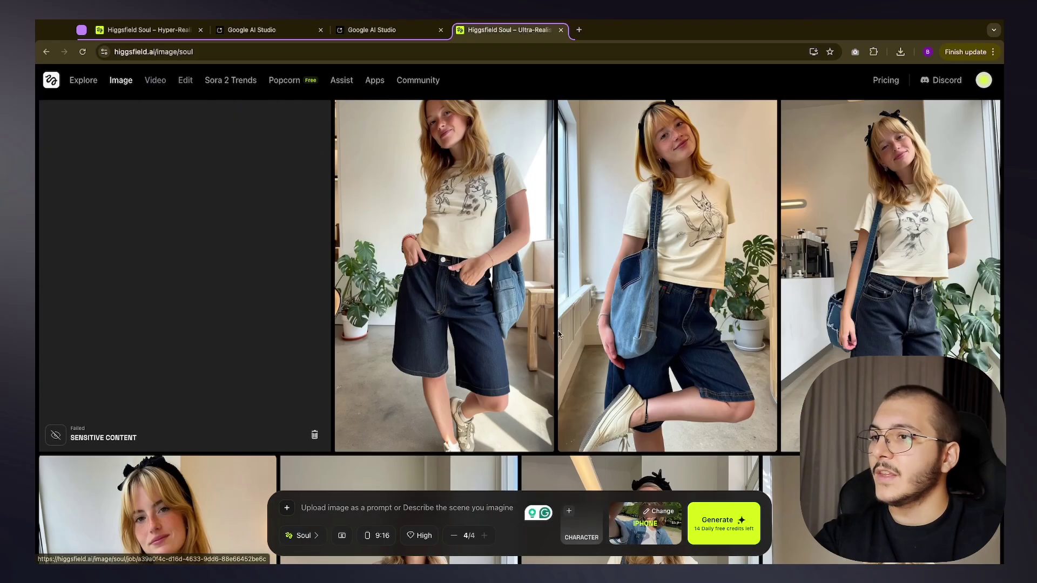
scroll(649, 287, down, 4)
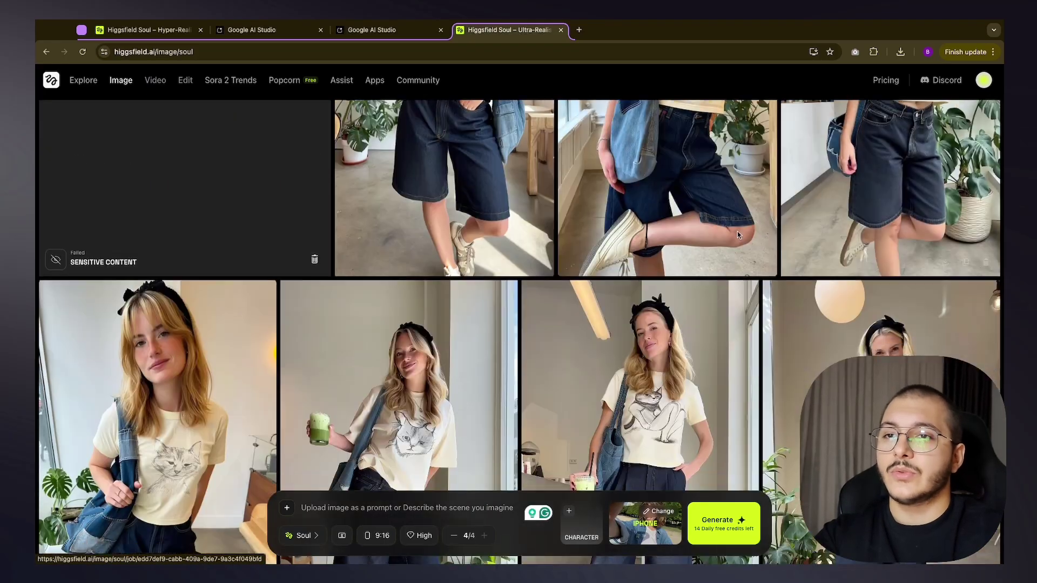
scroll(733, 241, down, 5)
scroll(718, 288, up, 2)
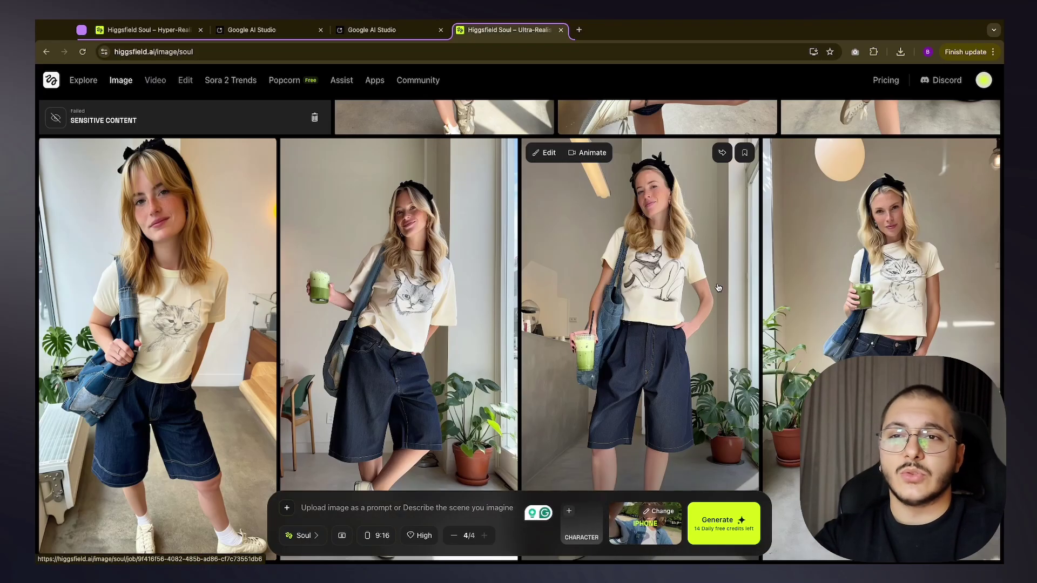
scroll(824, 260, down, 1)
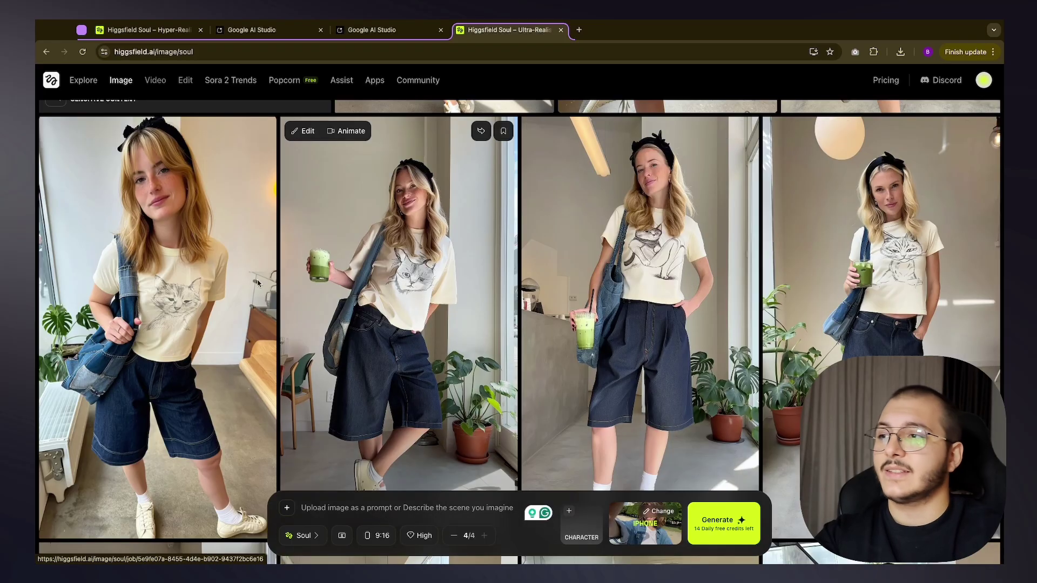
scroll(378, 270, up, 3)
scroll(627, 258, down, 7)
scroll(627, 258, down, 5)
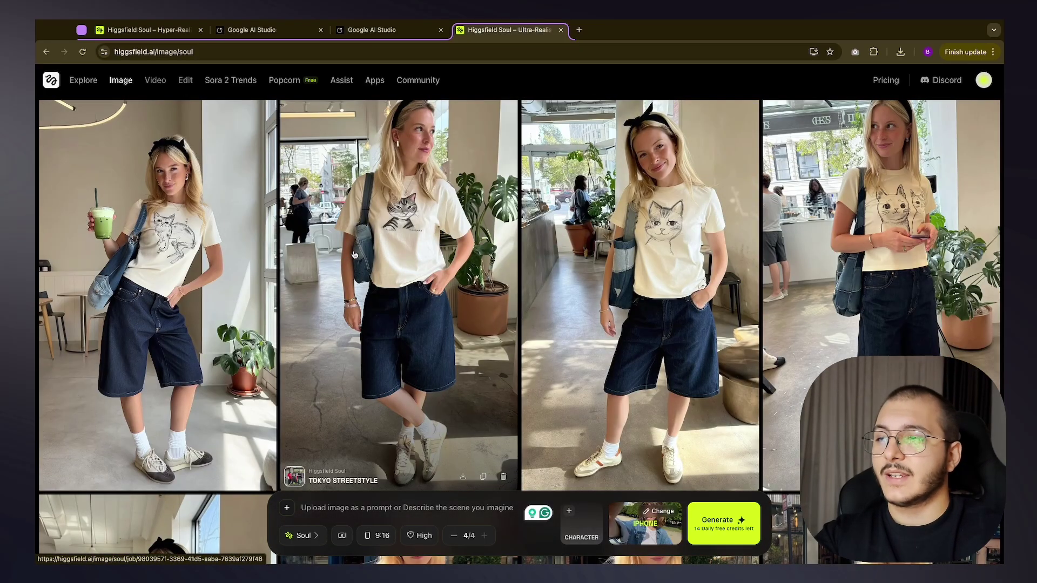
scroll(626, 275, down, 6)
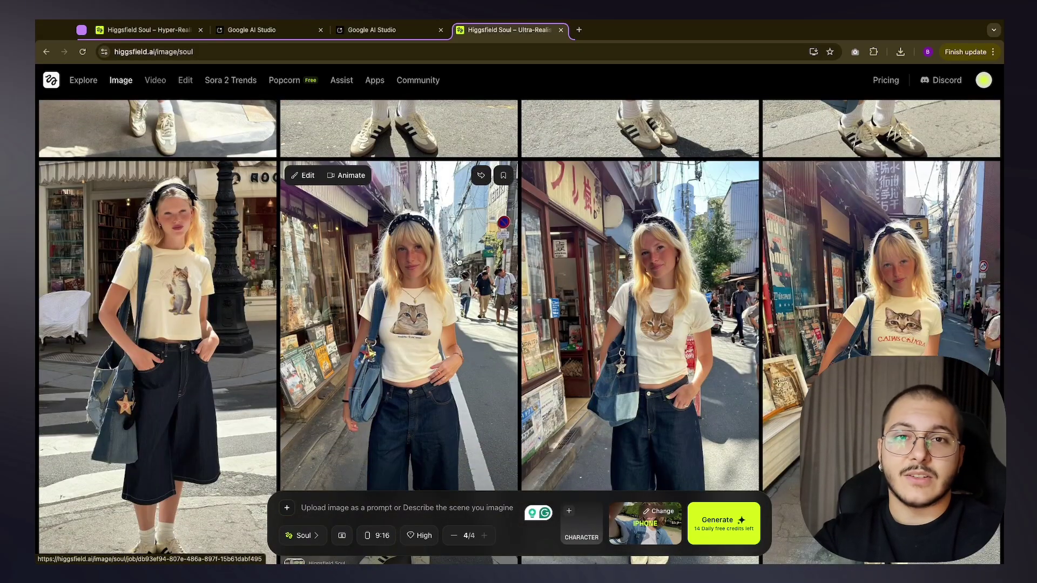
scroll(484, 273, down, 8)
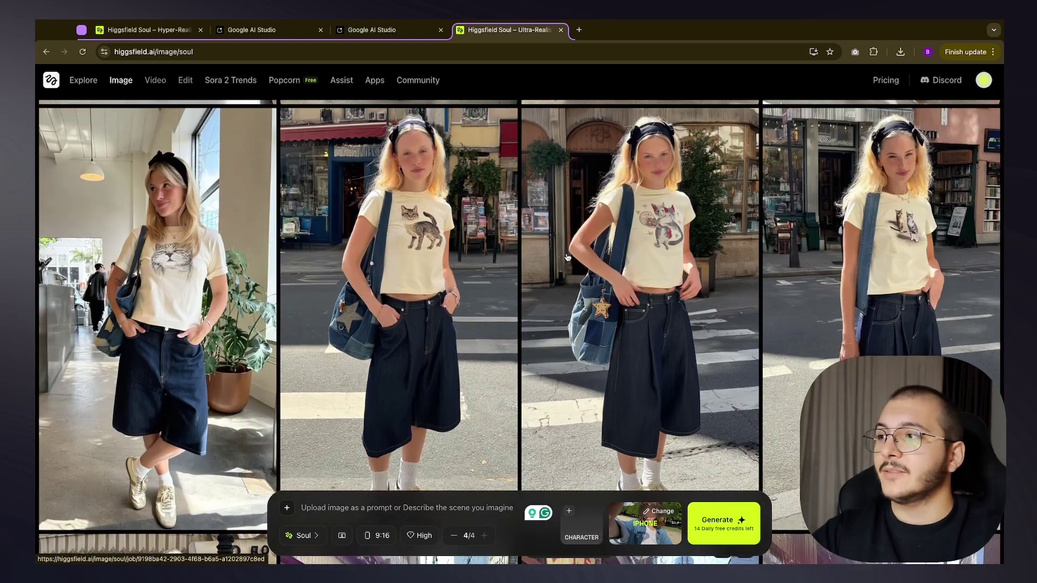
scroll(591, 273, up, 2)
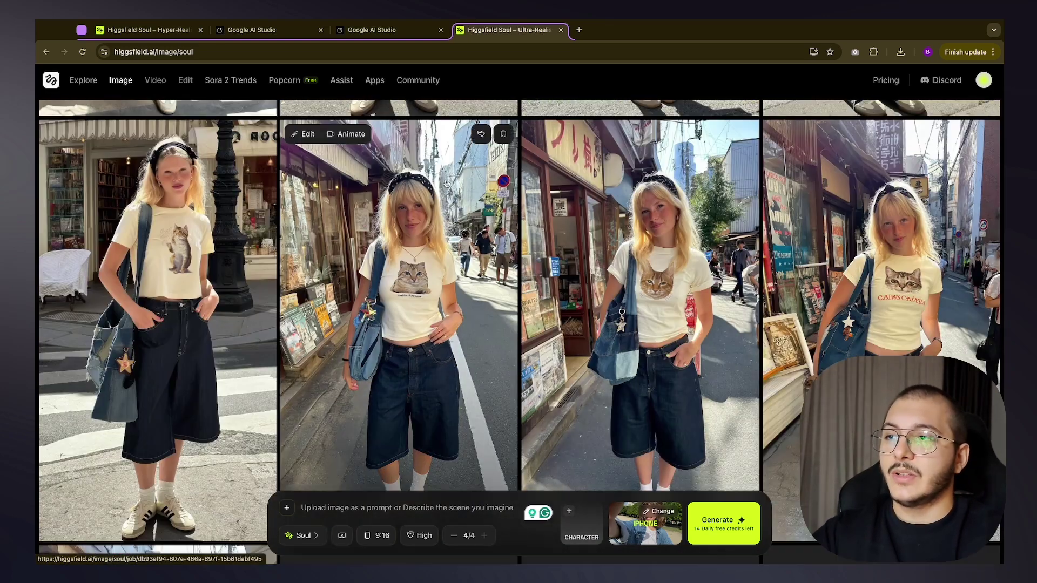
scroll(466, 205, up, 7)
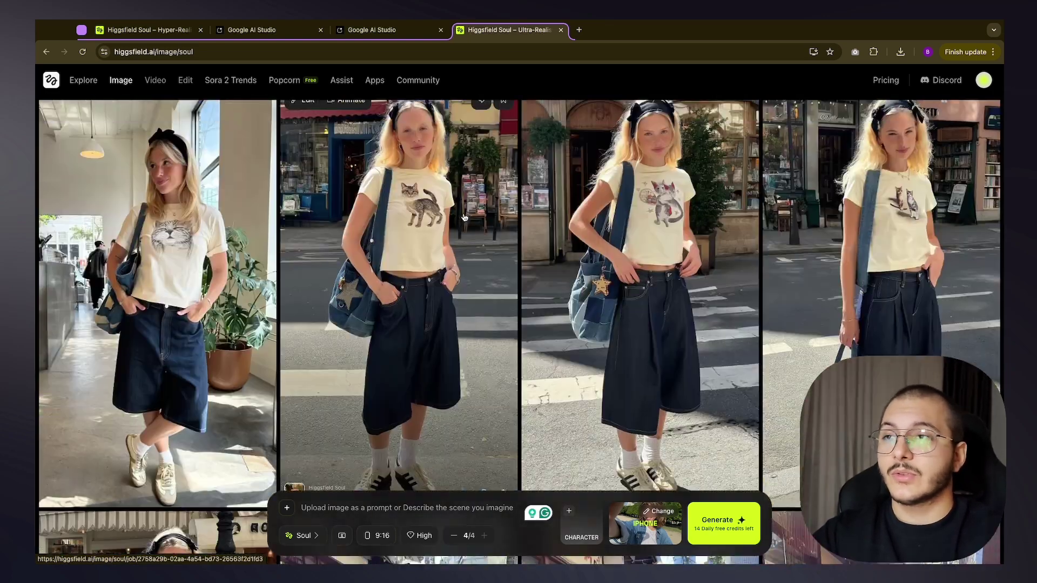
scroll(464, 218, up, 5)
scroll(464, 221, down, 5)
scroll(461, 235, down, 1)
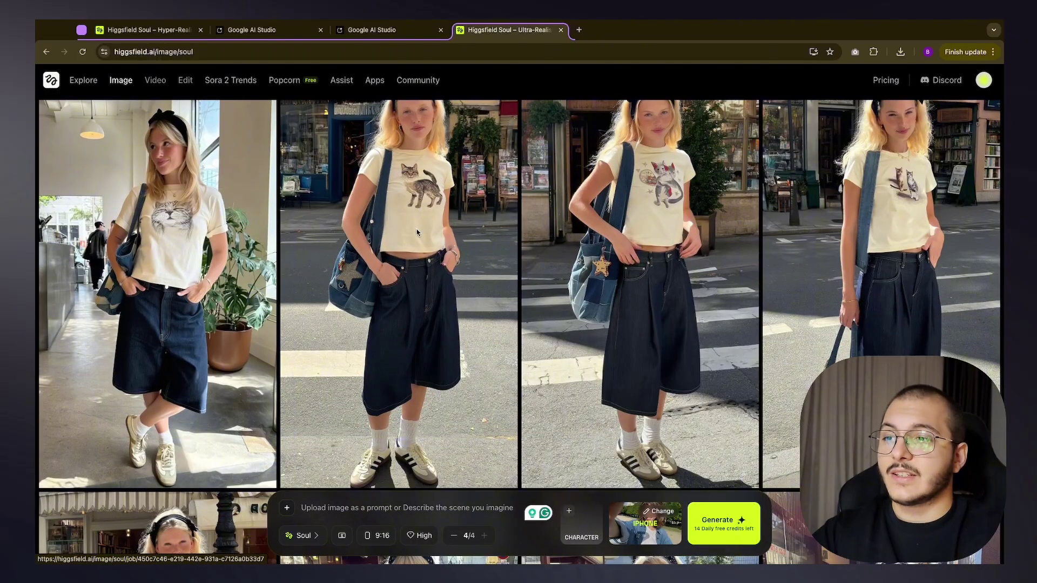
scroll(648, 259, up, 1)
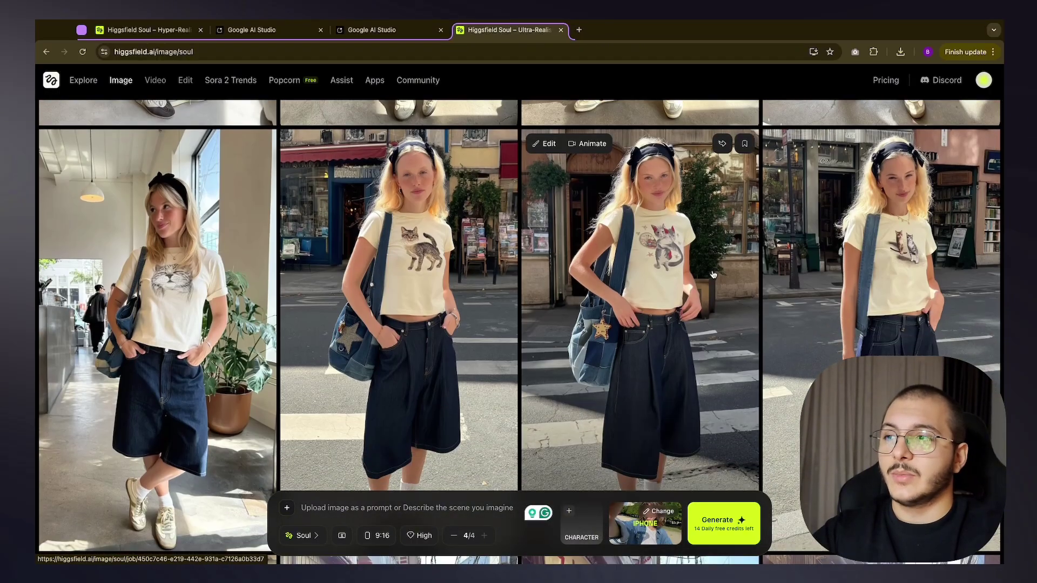
scroll(595, 249, up, 7)
scroll(460, 220, down, 1)
scroll(460, 221, up, 1)
scroll(594, 244, down, 7)
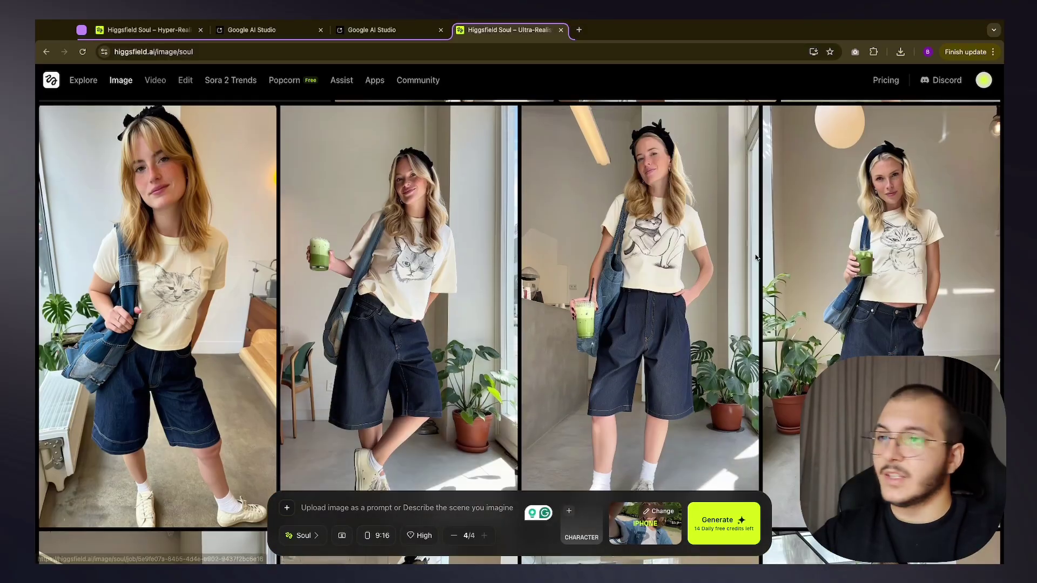
Scroll up and down the Soul feed to compare the iPhone-style cat-tee outfit images
scroll(487, 226, up, 5)
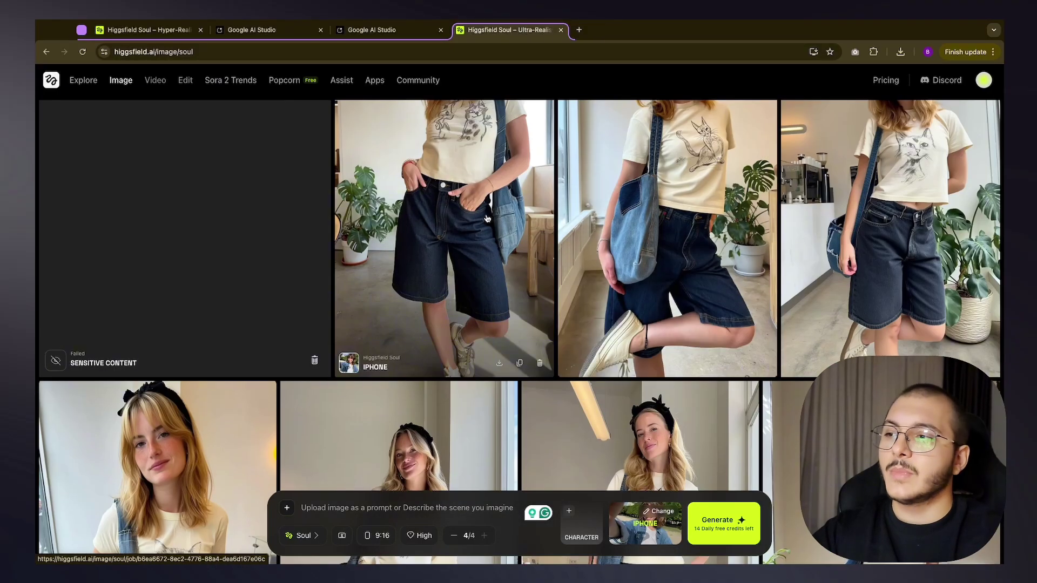
scroll(493, 216, up, 2)
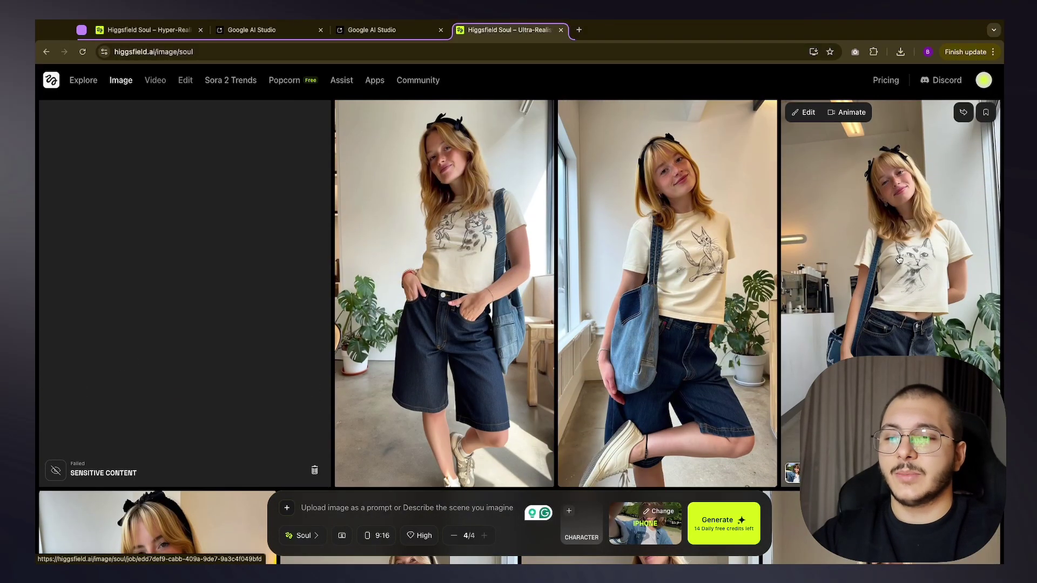
scroll(859, 263, down, 5)
scroll(657, 239, up, 5)
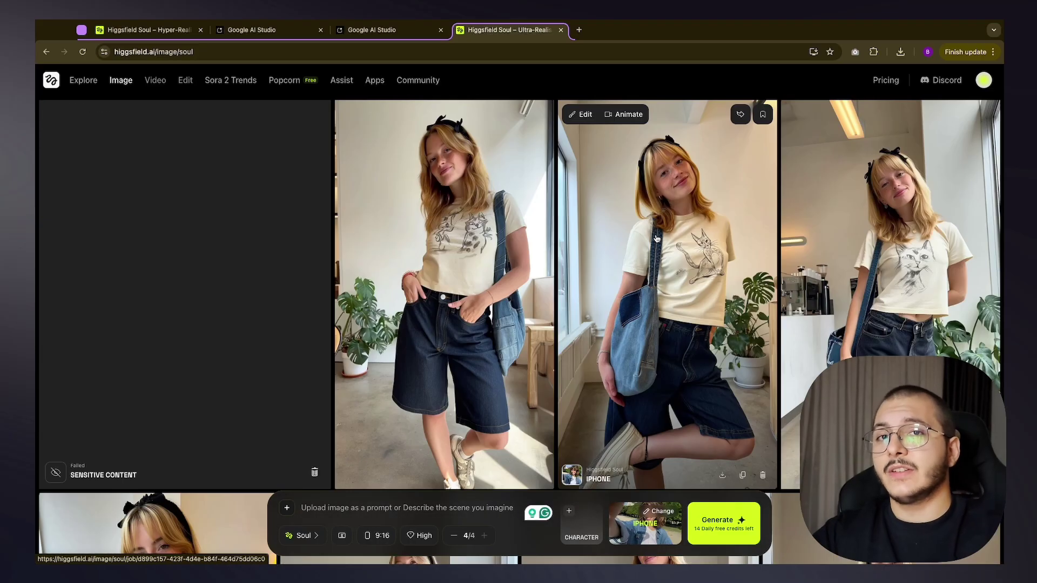
scroll(656, 238, down, 1)
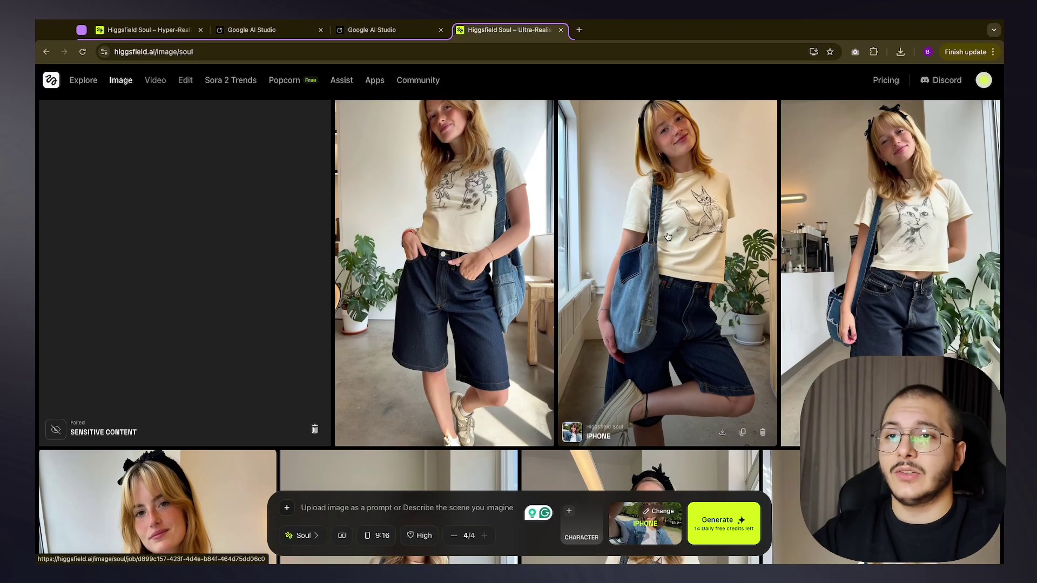
scroll(657, 239, up, 1)
scroll(638, 238, down, 3)
scroll(638, 238, up, 2)
scroll(533, 349, down, 5)
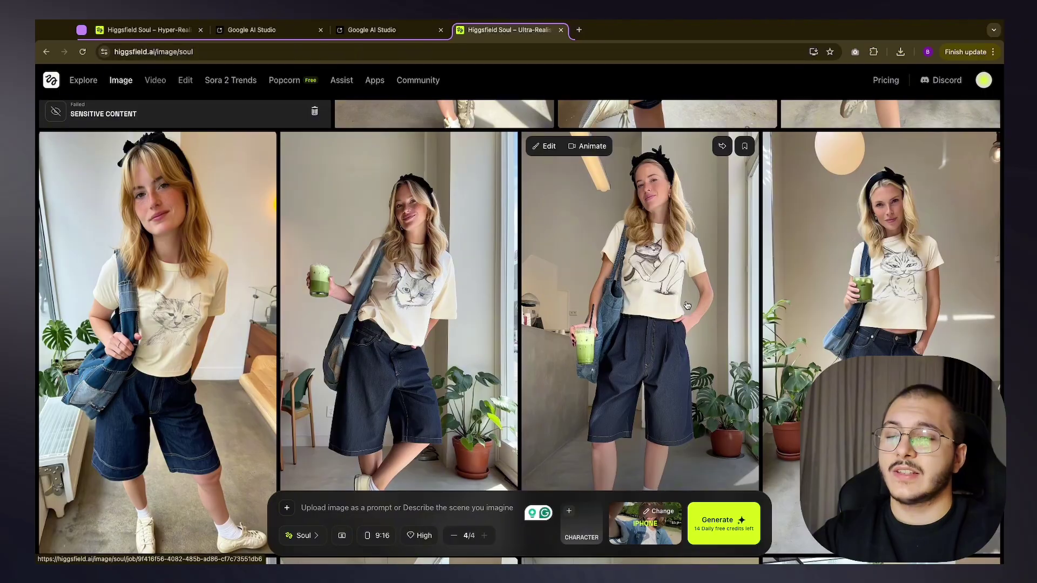
scroll(540, 346, up, 6)
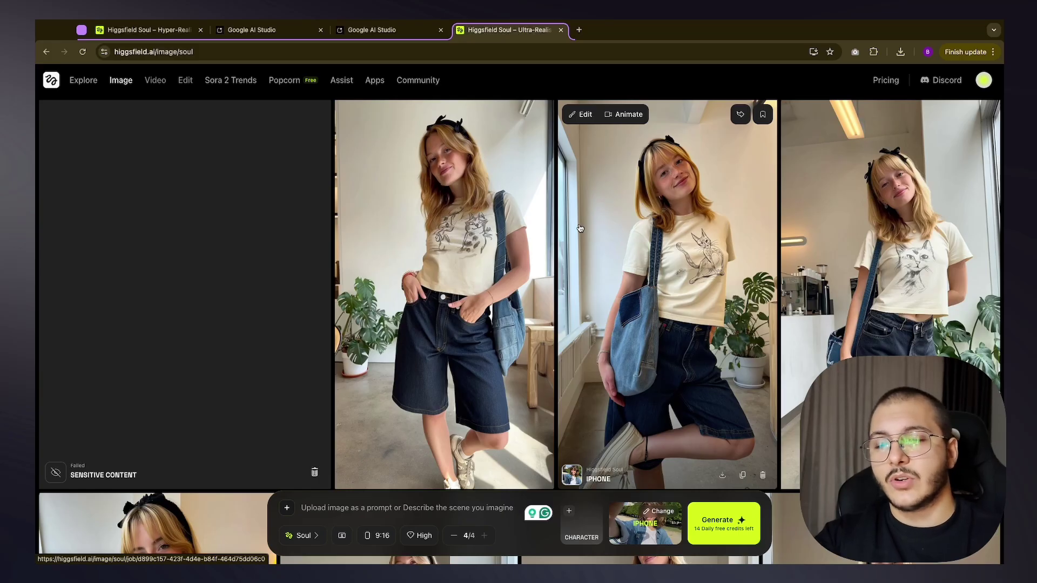
View the iPhone-style knee-raised photo full-size, then close it back to the gallery
click(580, 228)
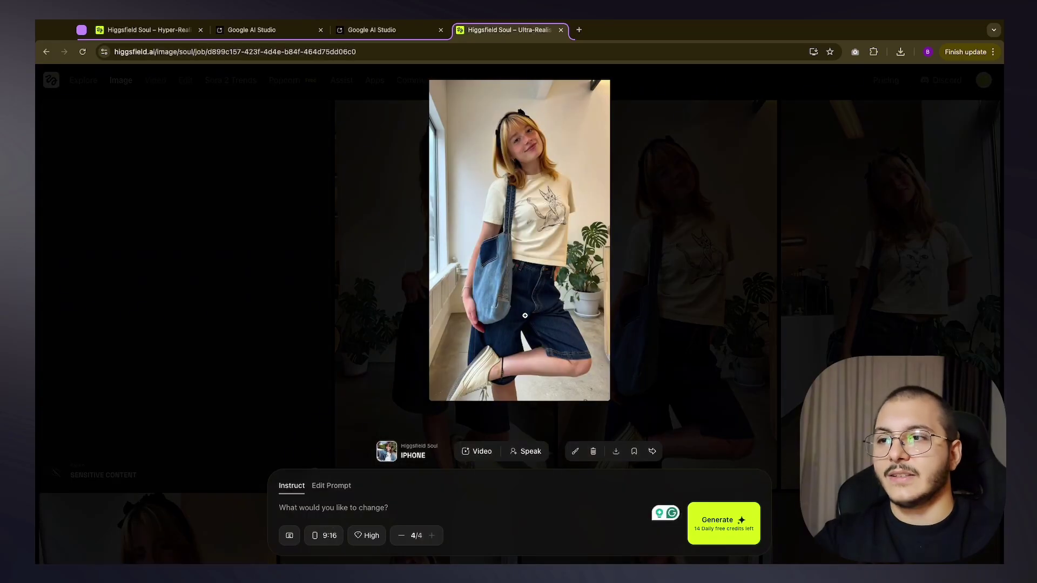
click(771, 287)
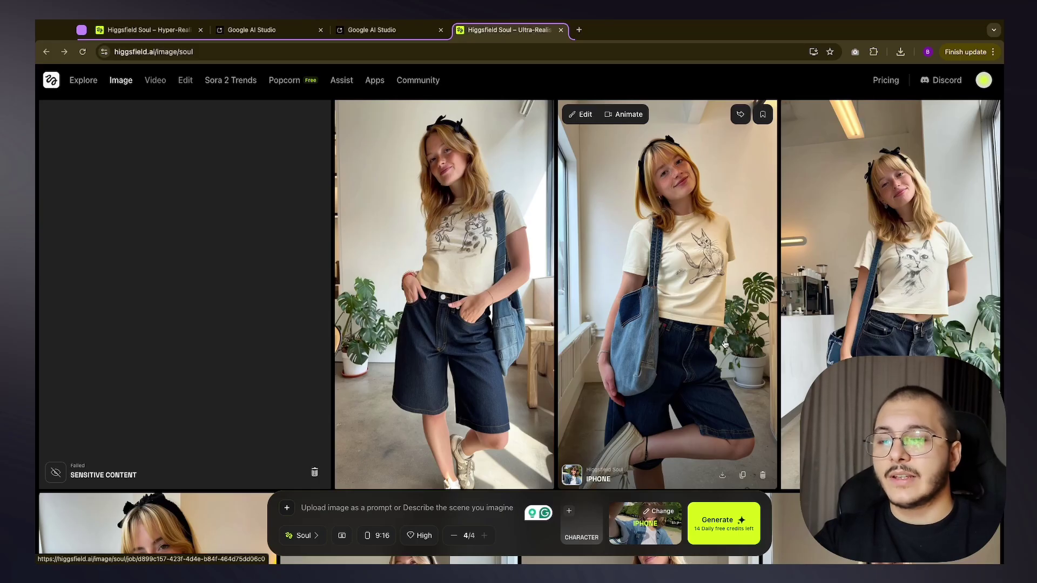
scroll(725, 344, down, 15)
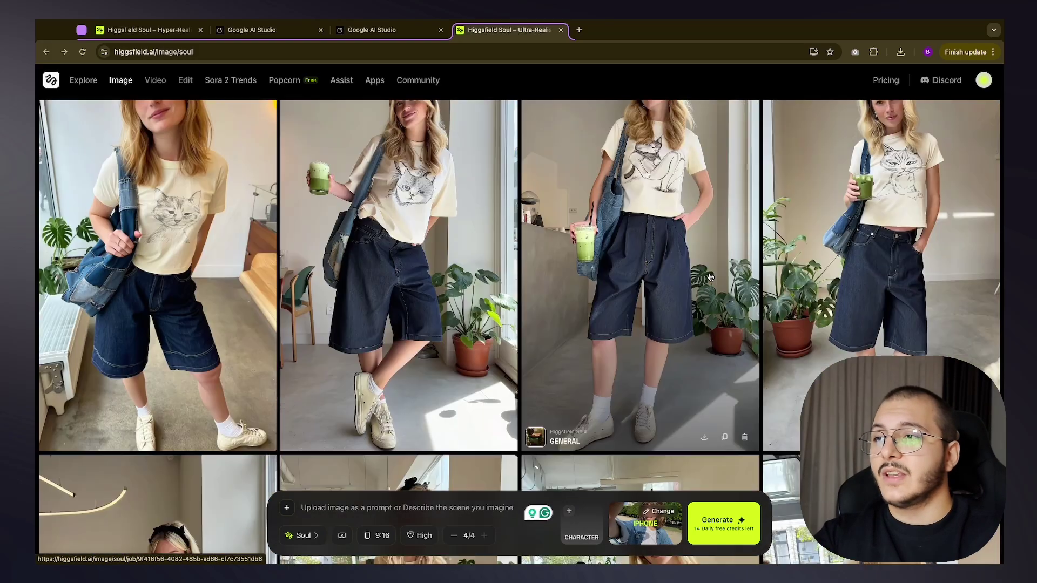
scroll(621, 286, up, 2)
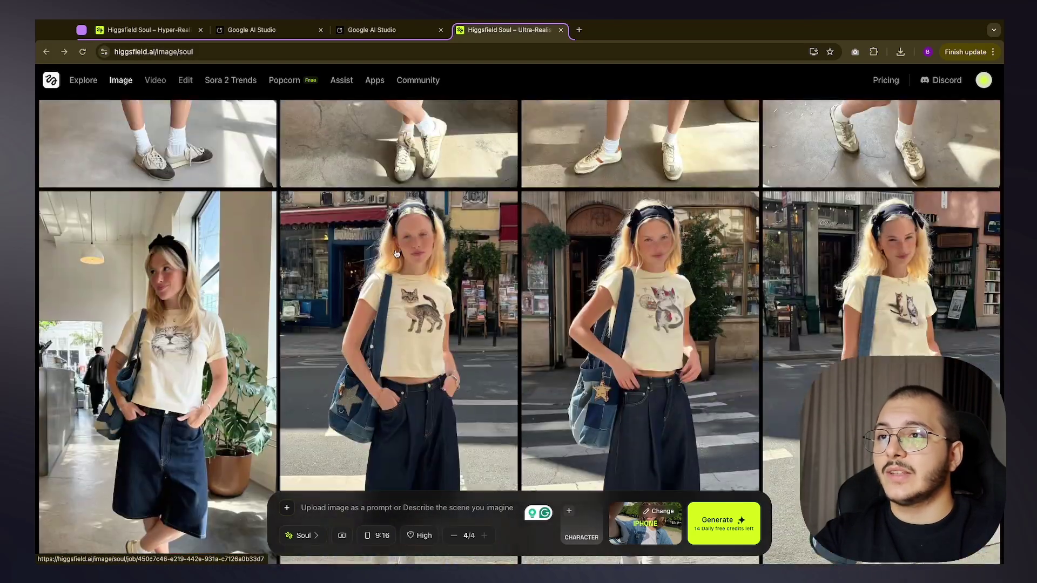
scroll(724, 294, down, 1)
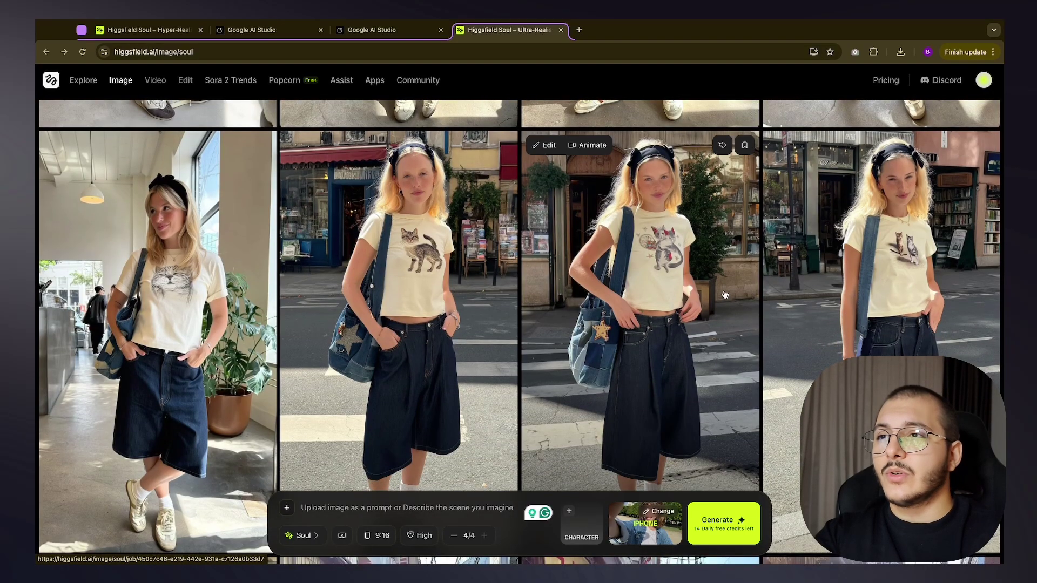
scroll(782, 280, down, 2)
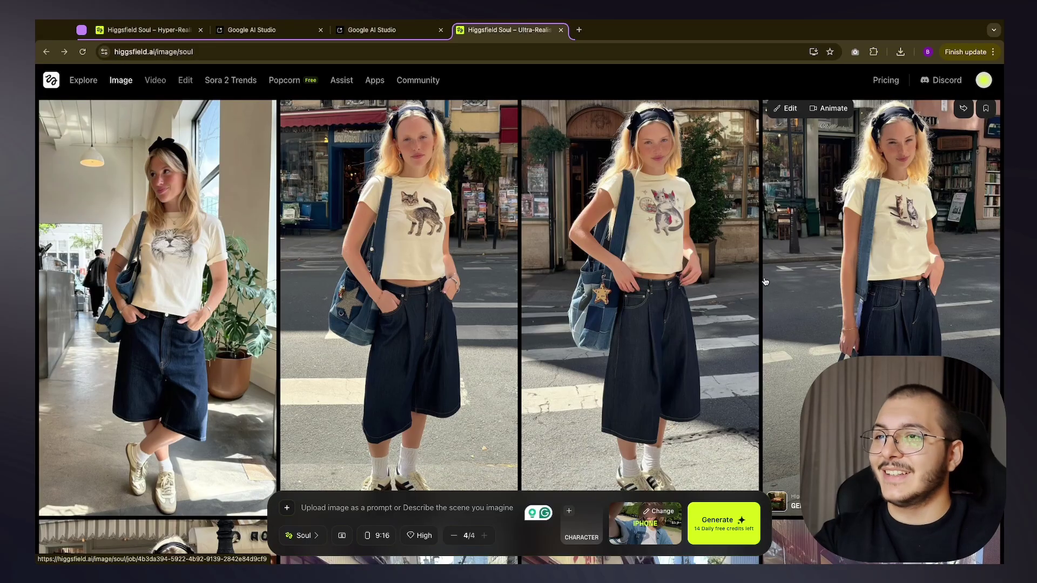
scroll(766, 281, down, 10)
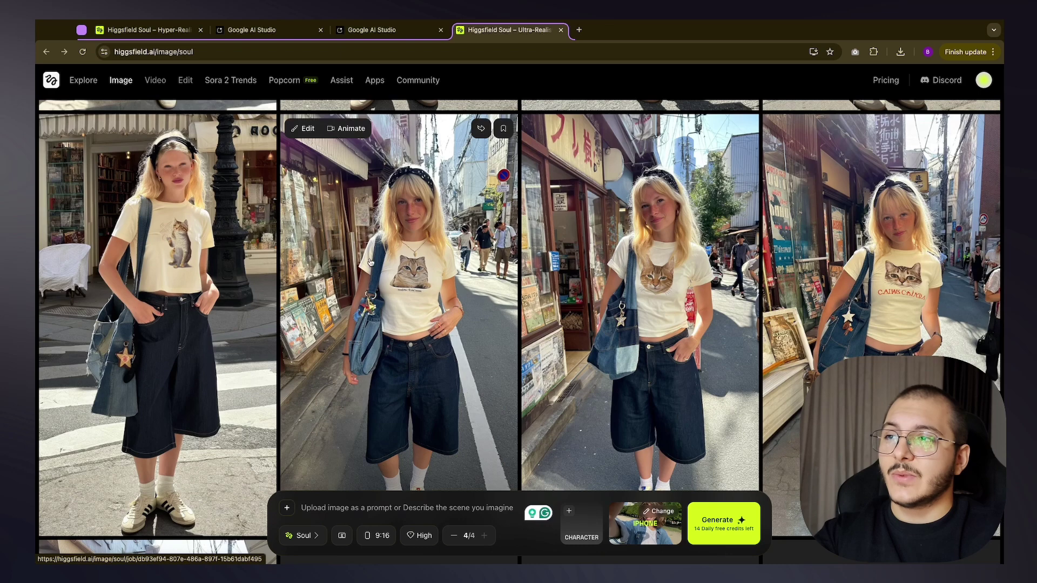
scroll(763, 299, down, 1)
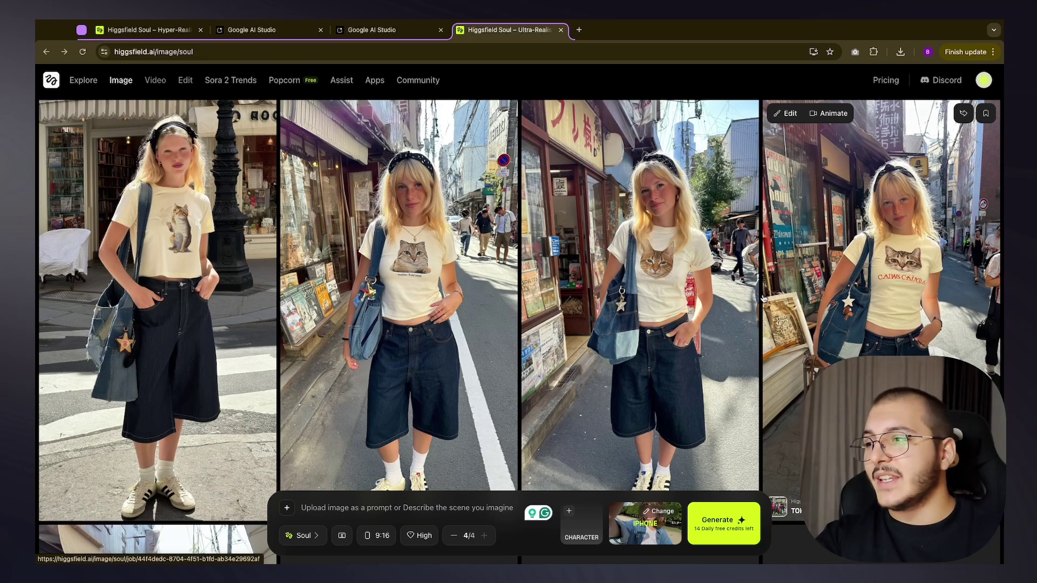
scroll(722, 254, up, 8)
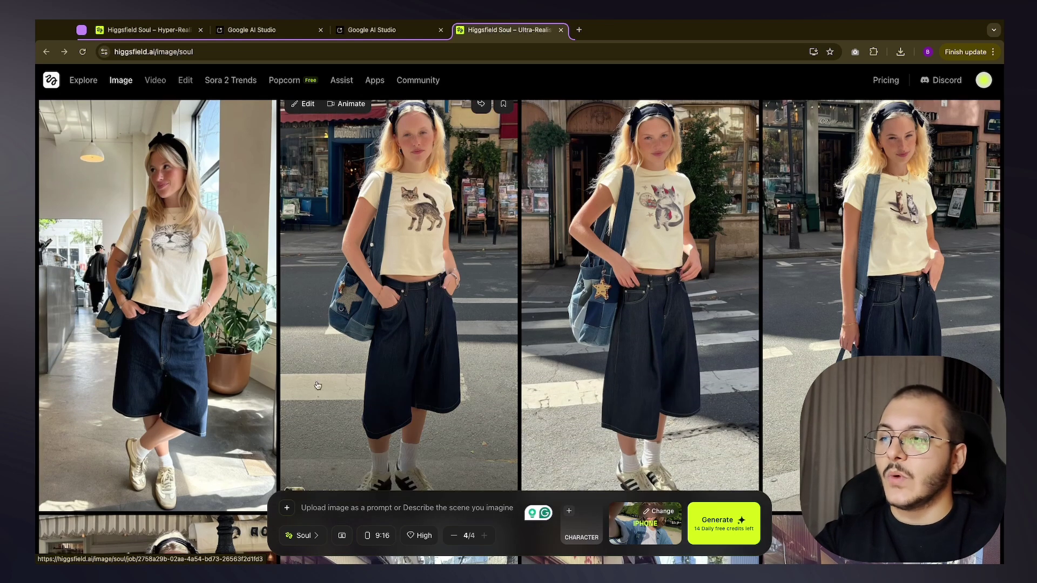
scroll(694, 319, up, 1)
scroll(622, 302, up, 2)
scroll(591, 292, down, 2)
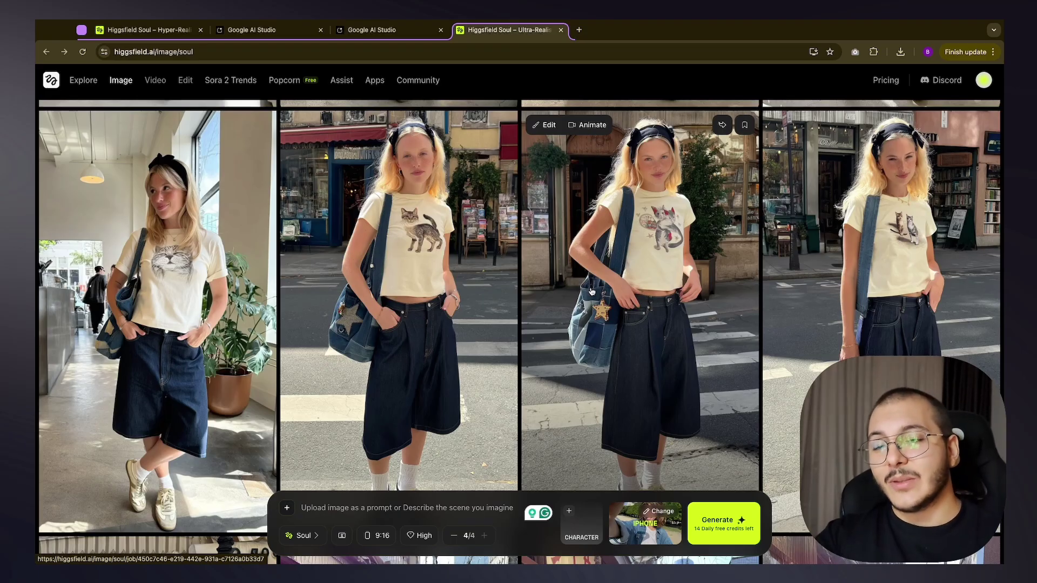
scroll(591, 292, down, 10)
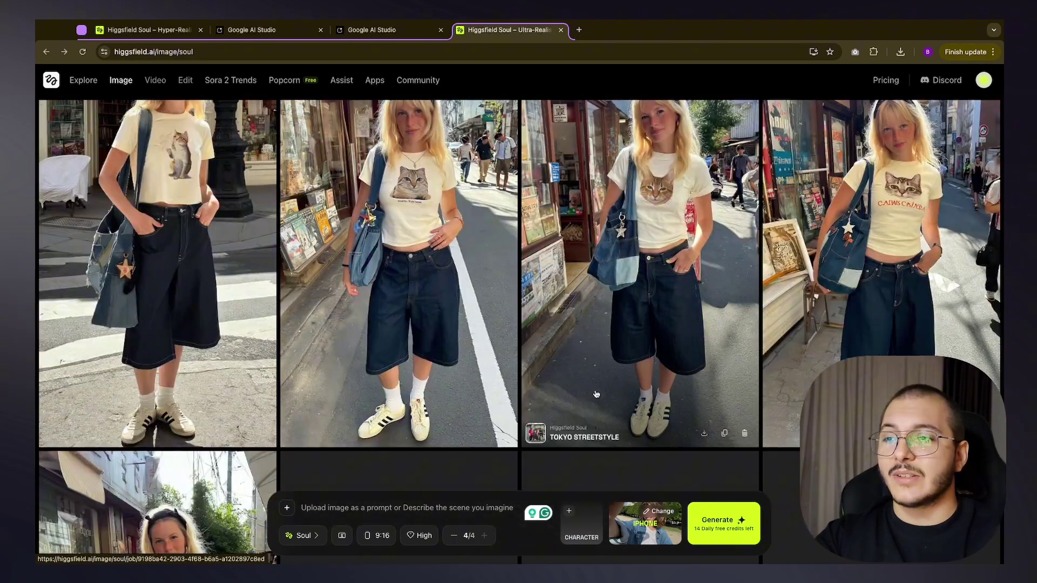
scroll(570, 359, up, 1)
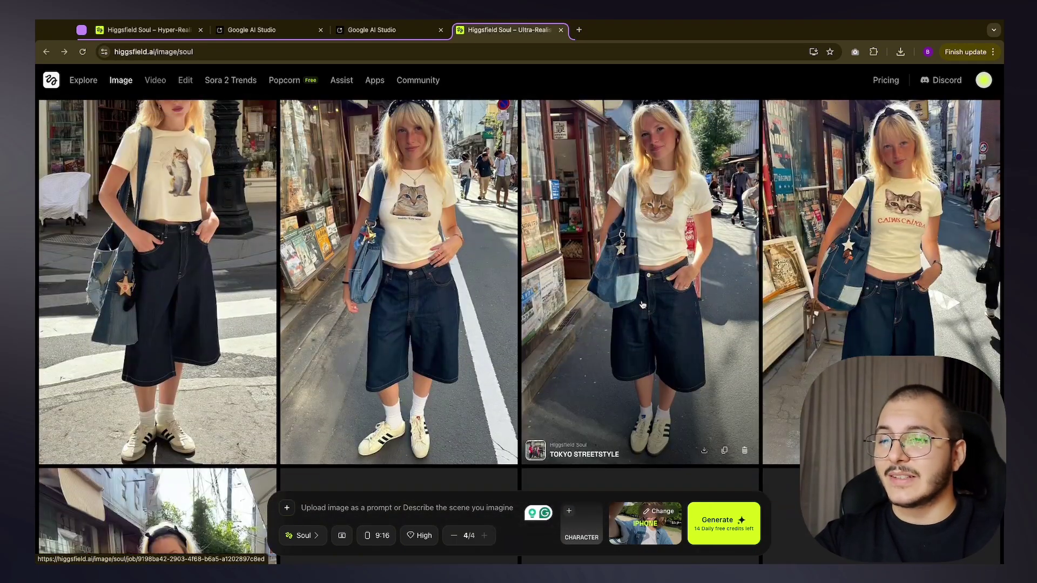
scroll(697, 302, up, 3)
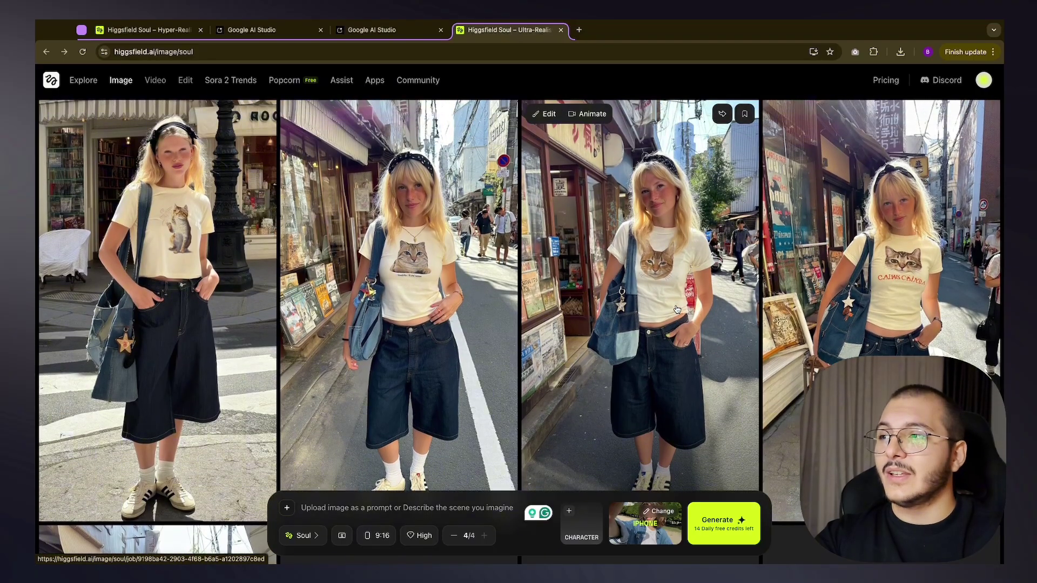
scroll(677, 309, down, 1)
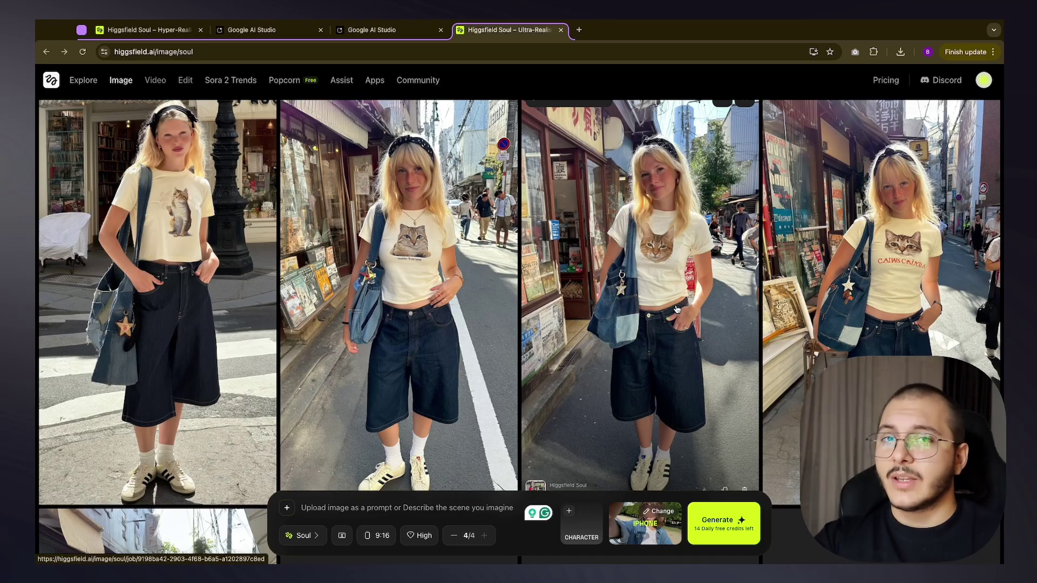
scroll(678, 303, down, 15)
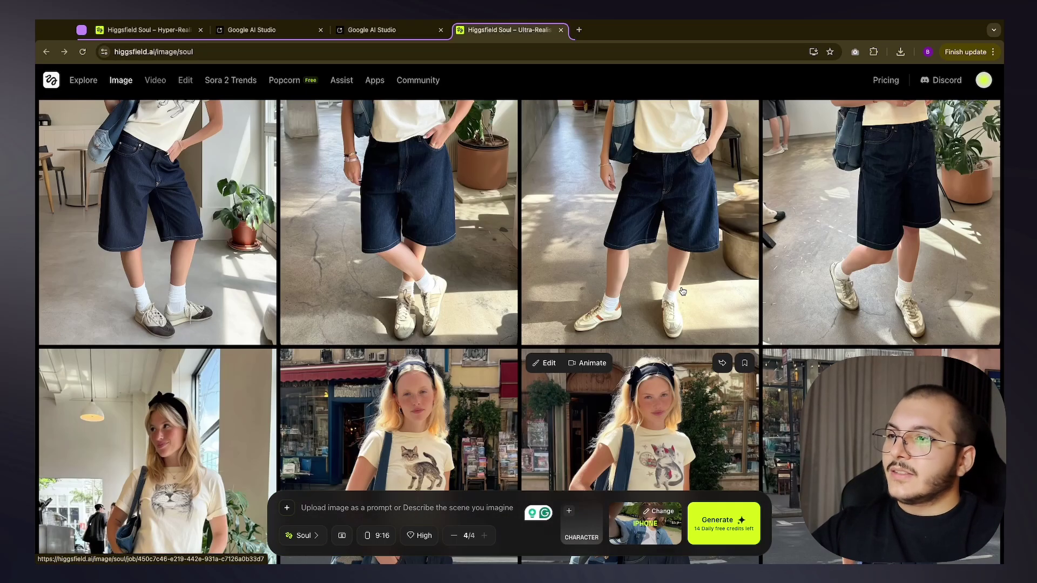
scroll(683, 292, up, 8)
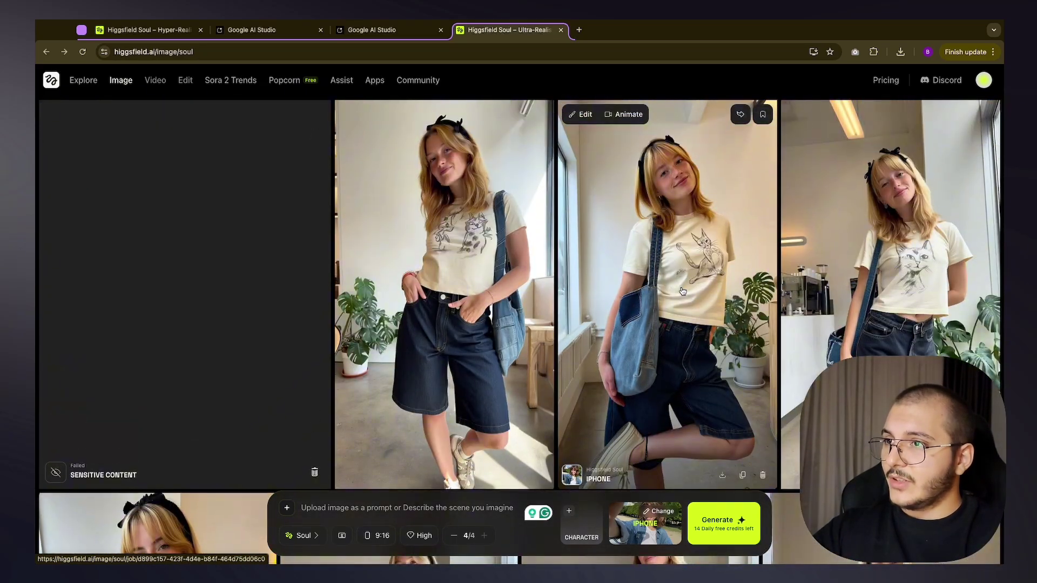
scroll(683, 291, down, 5)
scroll(682, 292, down, 1)
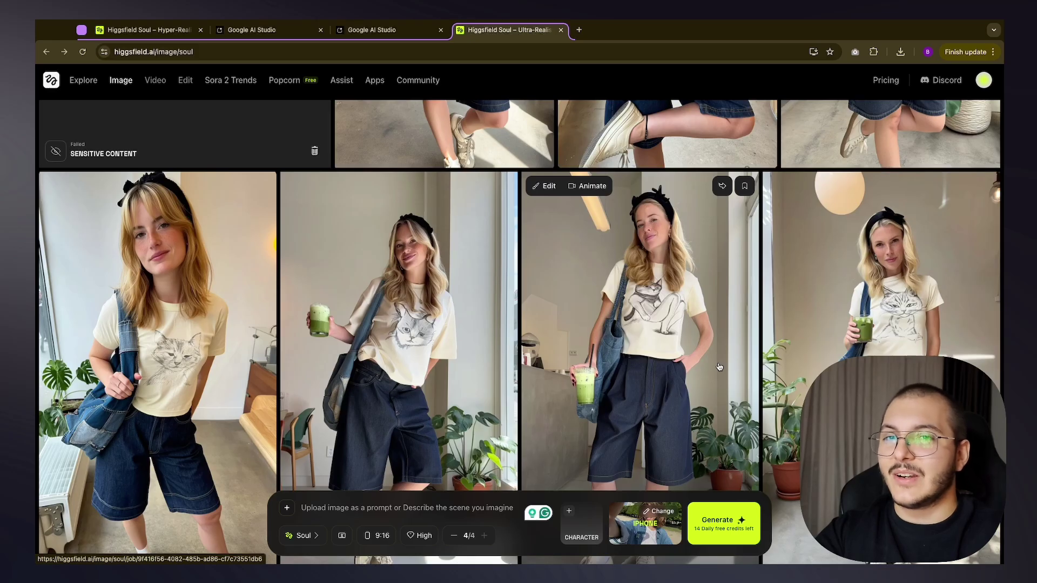
scroll(722, 385, down, 1)
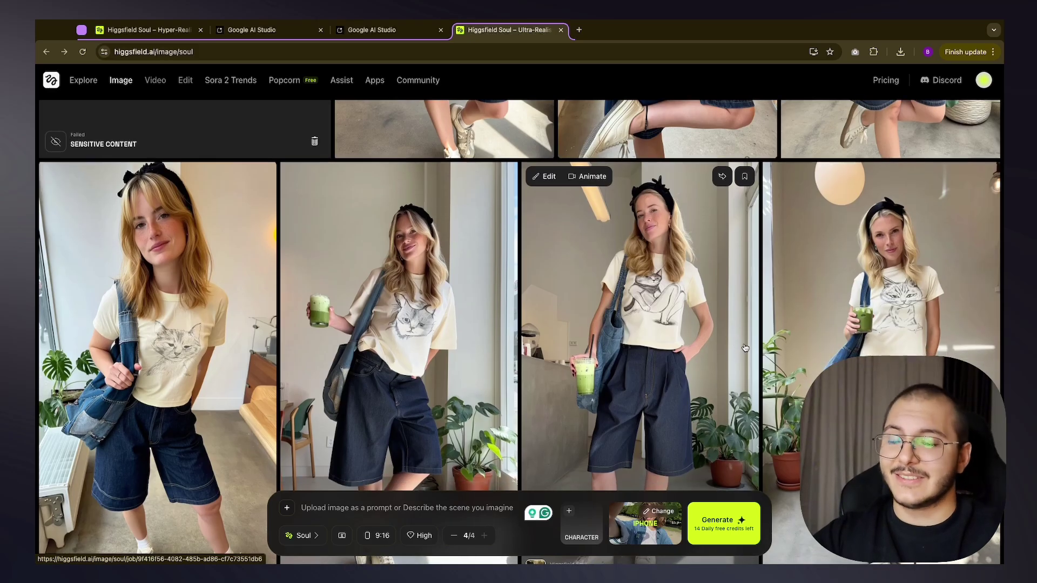